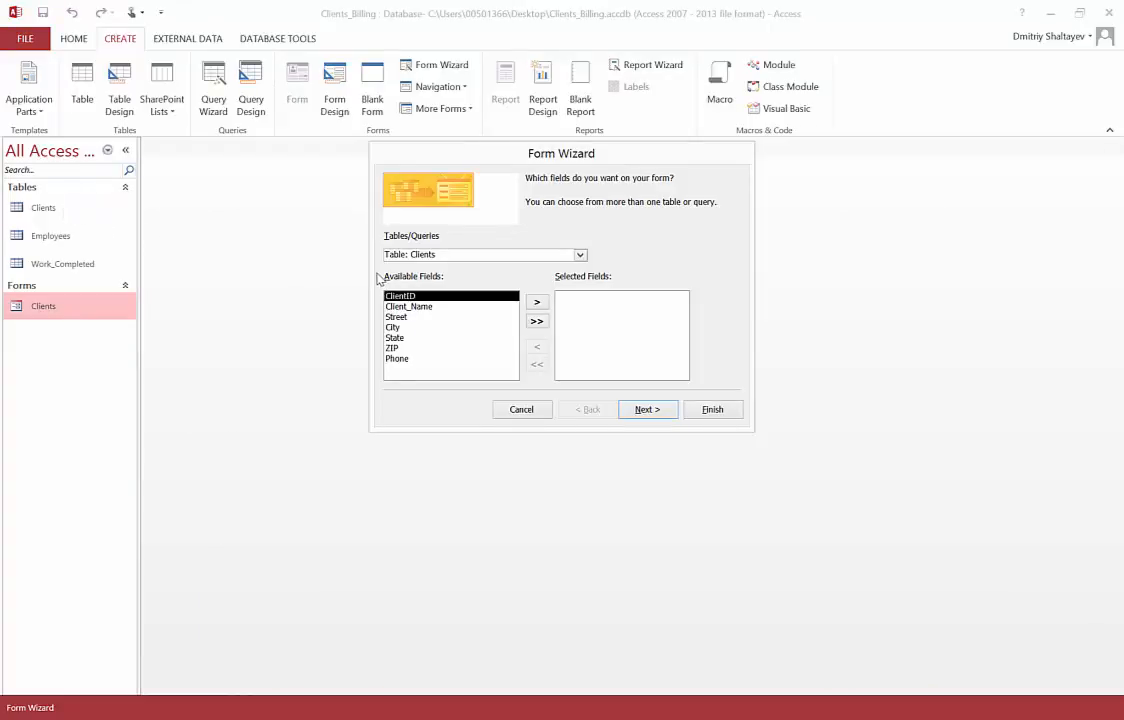
Start a new form with the Form Wizard and add Client_Name, Street, City, State and ZIP from the Clients table
left_click(521, 409)
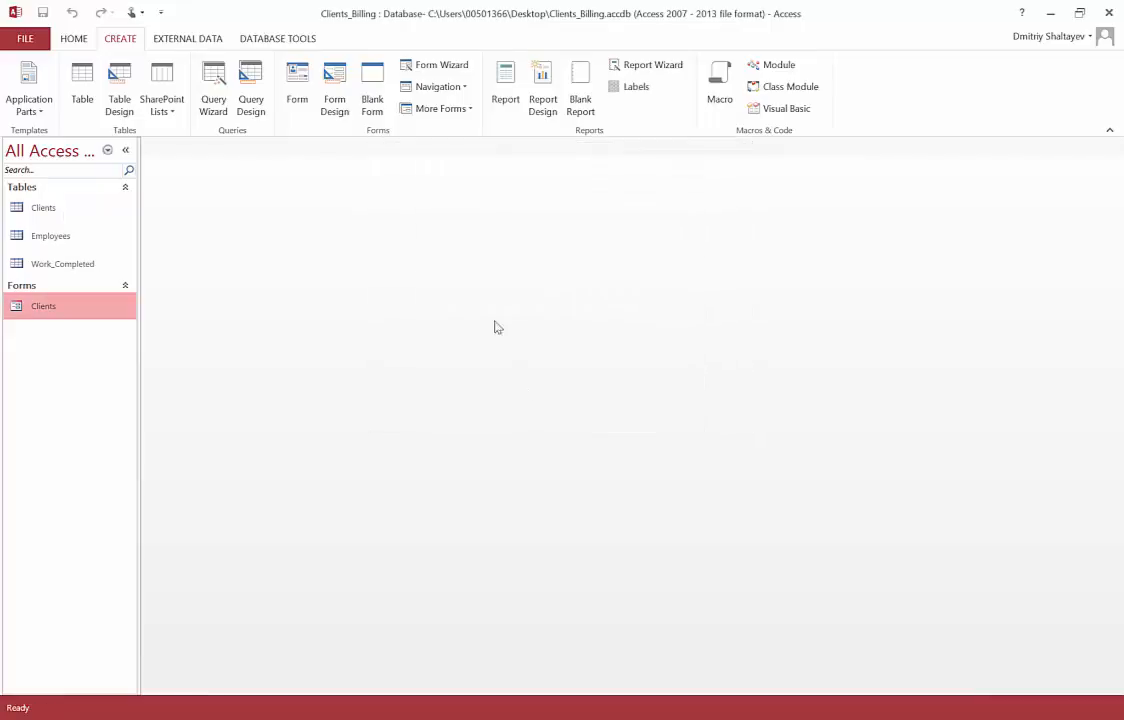
left_click(455, 67)
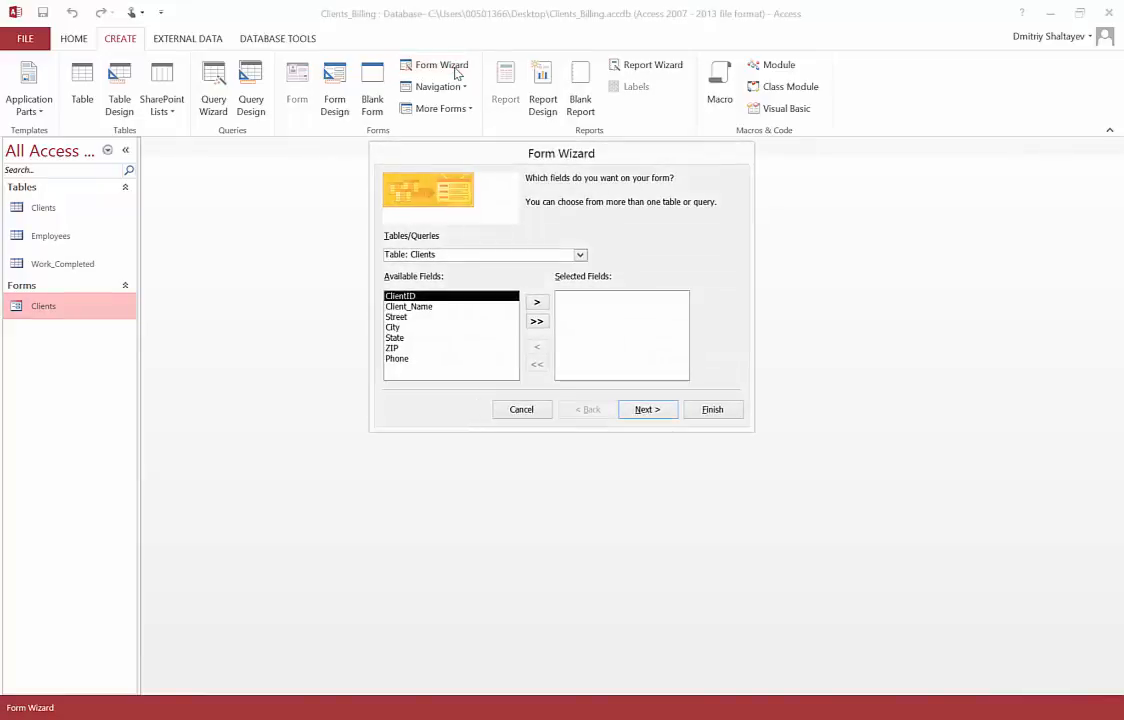
left_click_drag(562, 157, 553, 199)
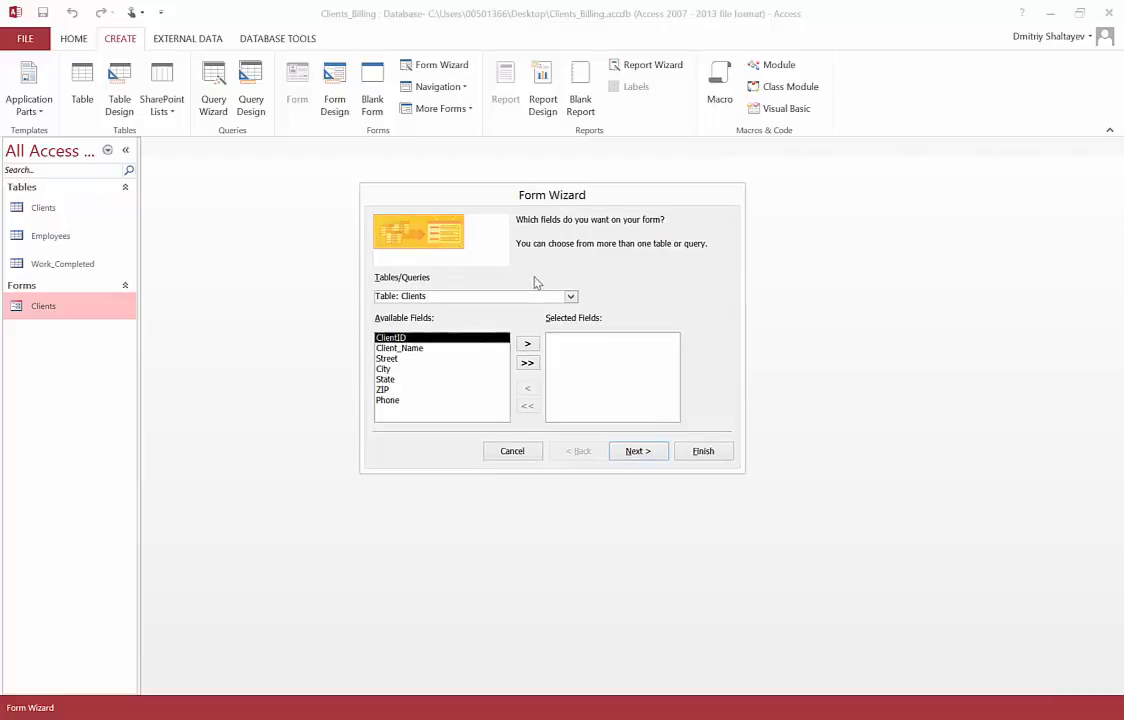
left_click(399, 349)
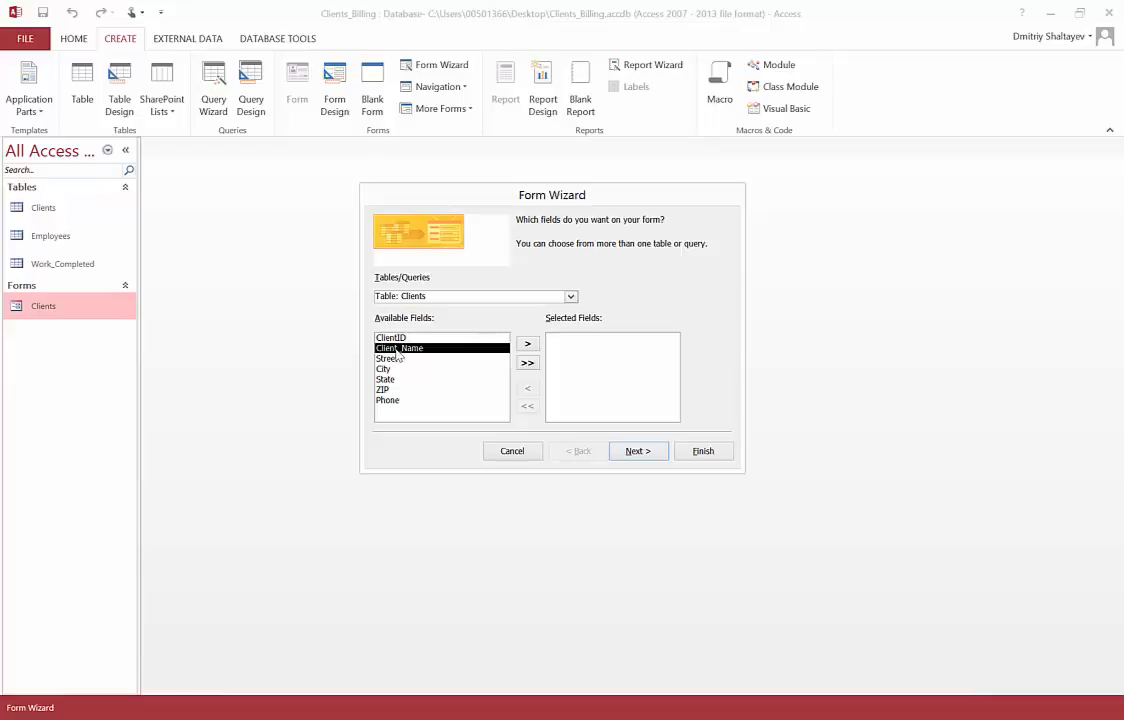
left_click(527, 346)
left_click(527, 346)
left_click(527, 346)
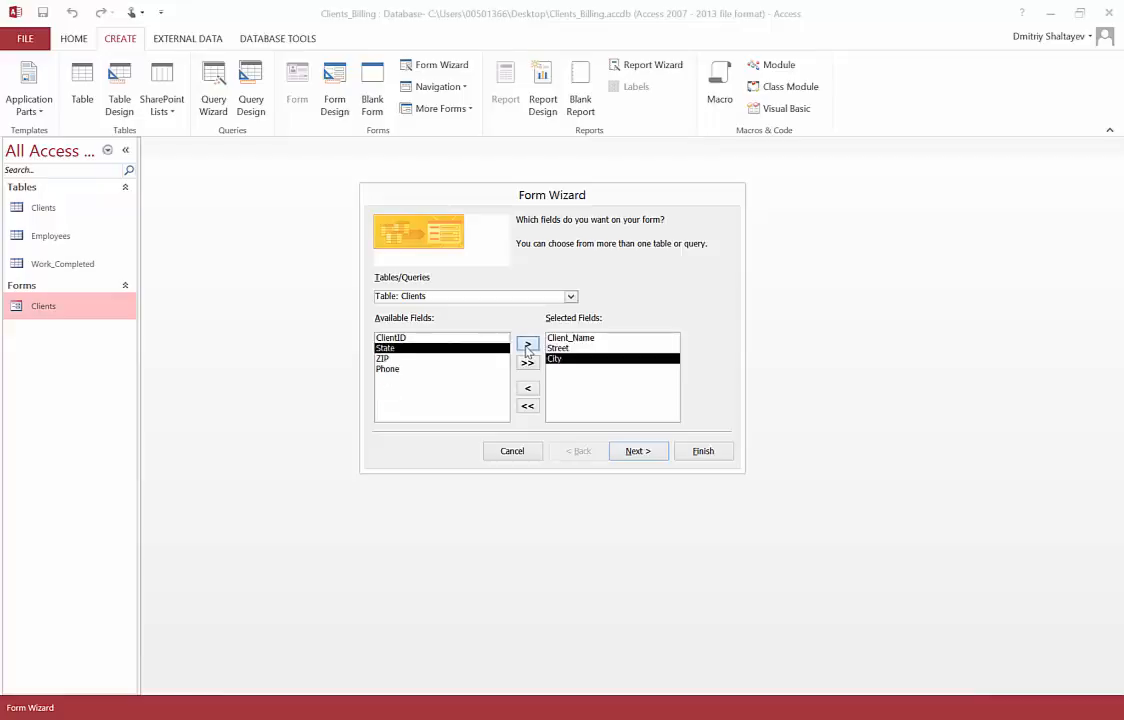
left_click(527, 346)
left_click(527, 346)
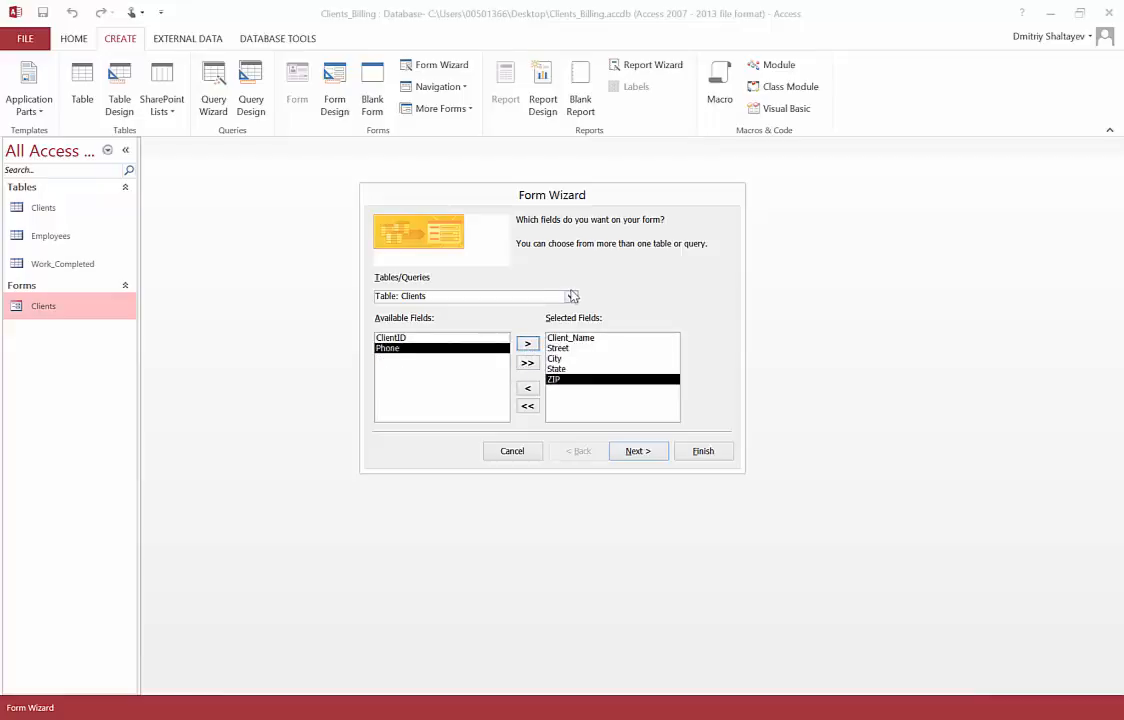
Add all fields of the Work_Completed table, from Client_ID through Hours_Worked, to the form and continue
left_click(572, 297)
left_click(518, 336)
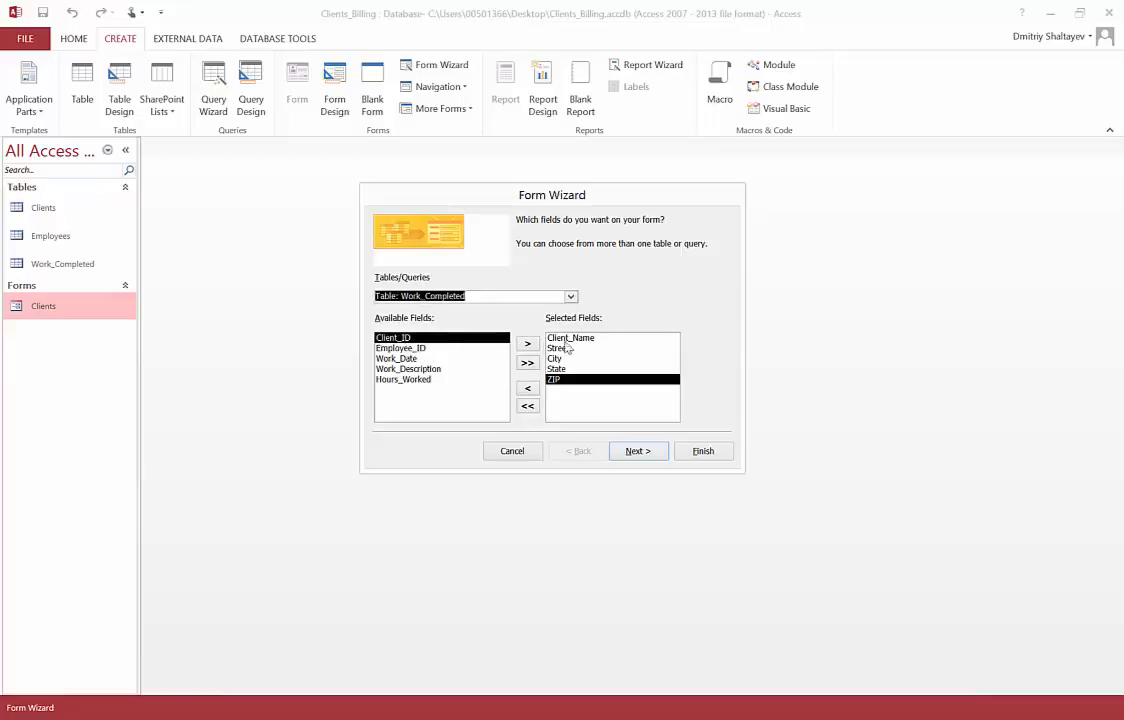
left_click(527, 346)
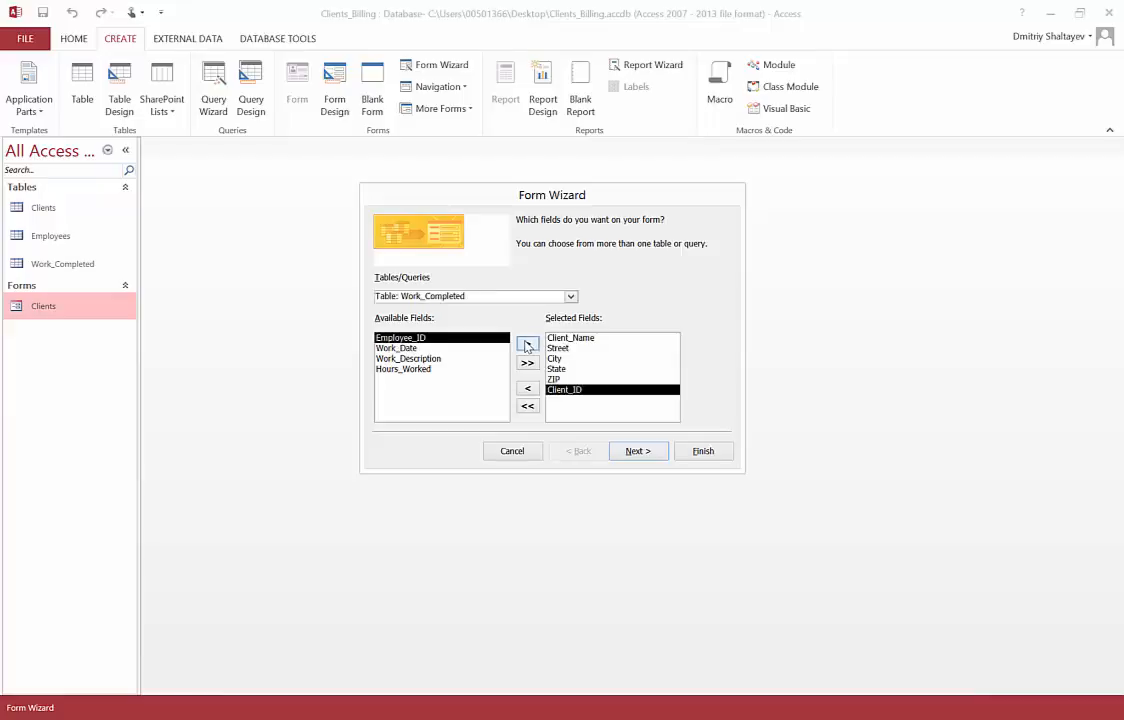
left_click(527, 346)
left_click(527, 346)
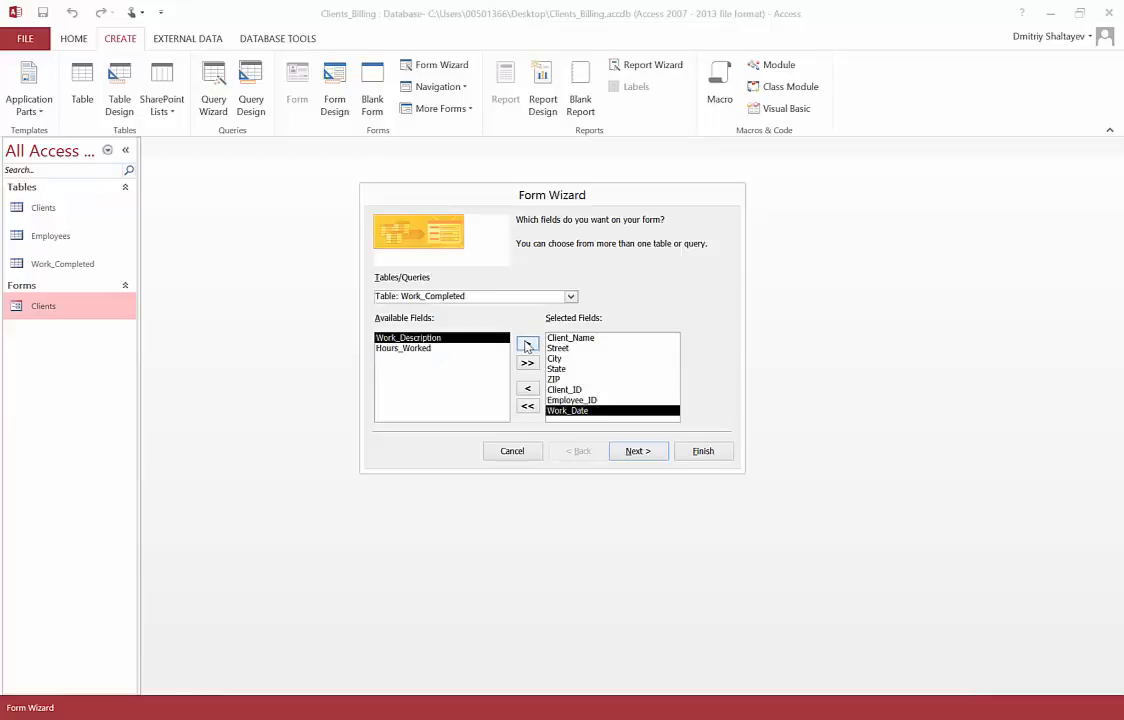
left_click(527, 346)
left_click(527, 346)
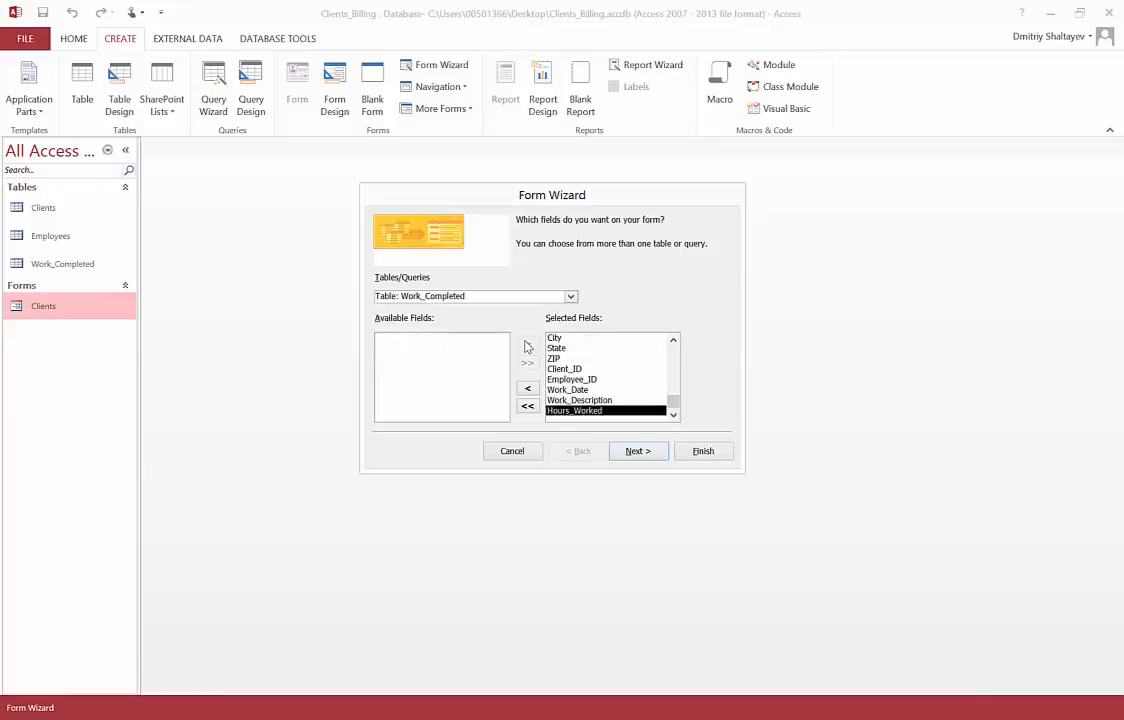
left_click(637, 451)
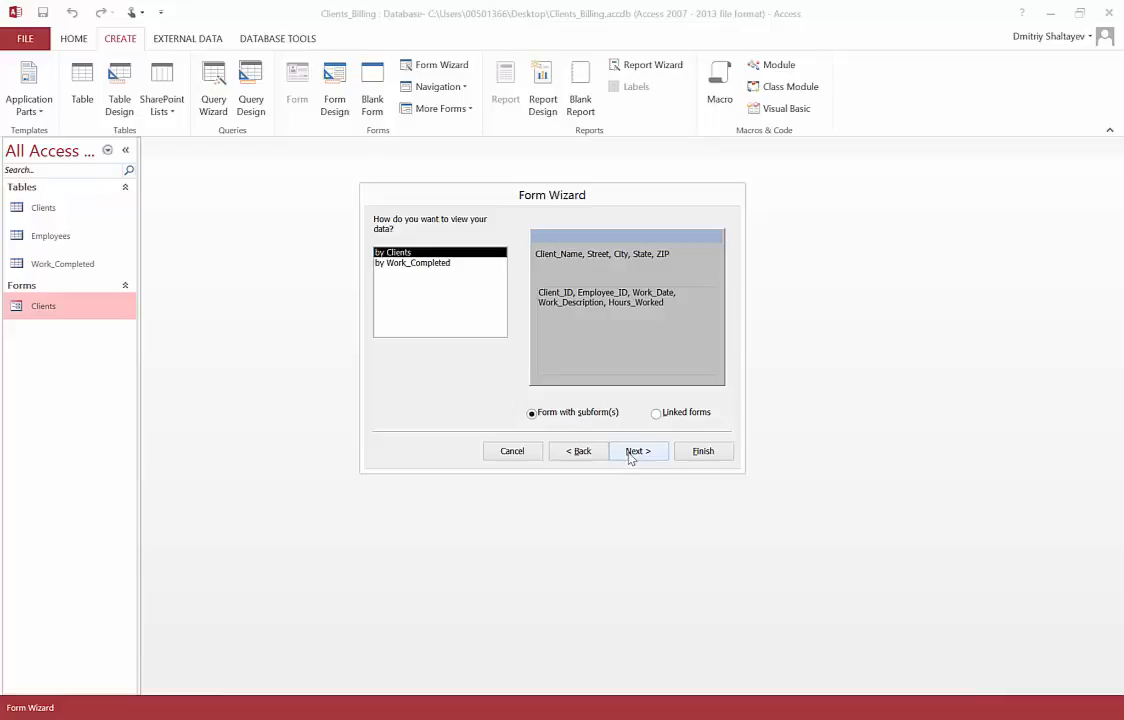
Compare the data view options, keep the view by Clients as a form with subform(s), and choose the Tabular subform layout
left_click(405, 263)
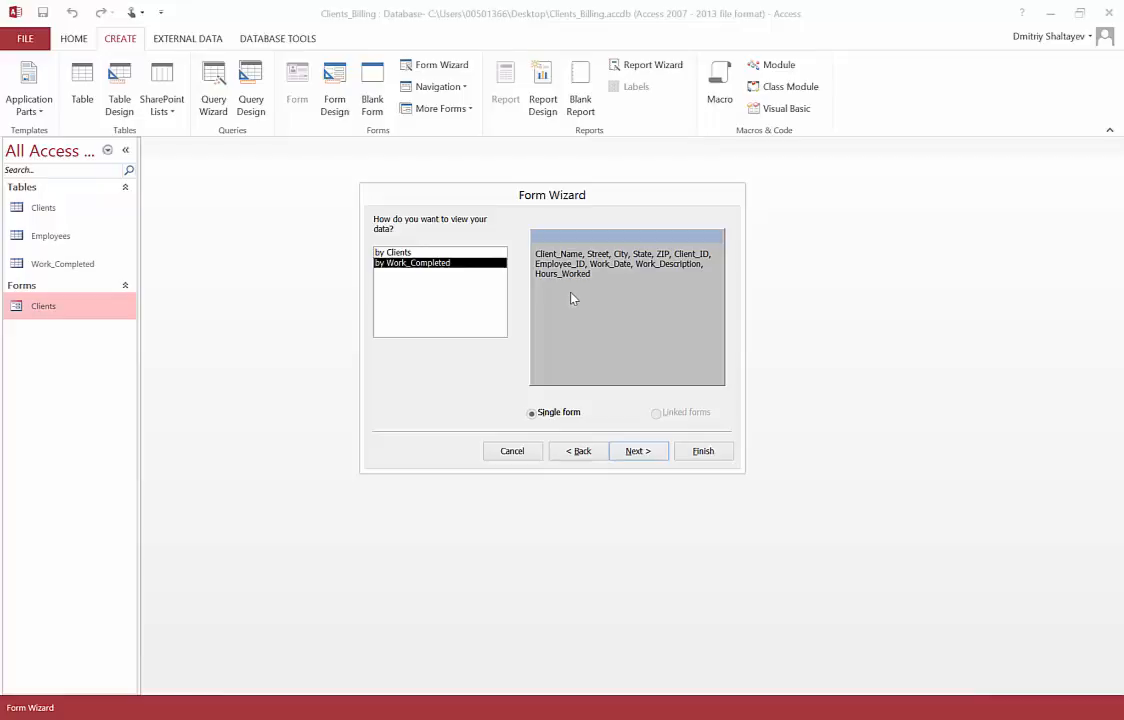
left_click(440, 253)
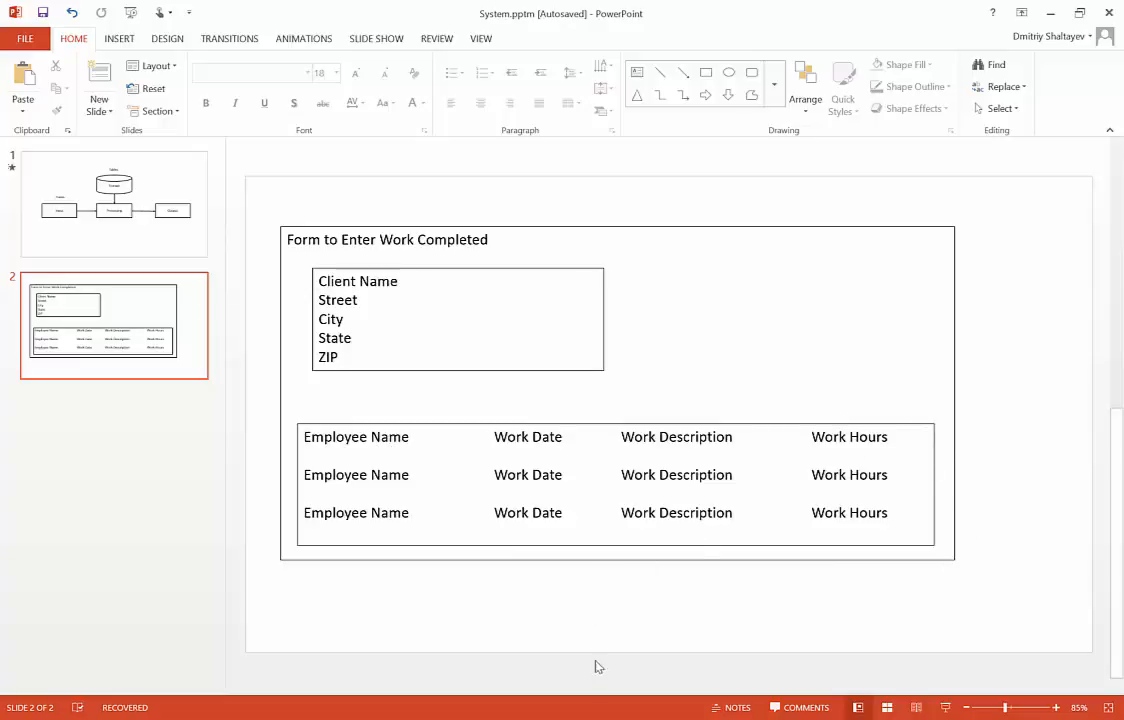
key("alt+Tab")
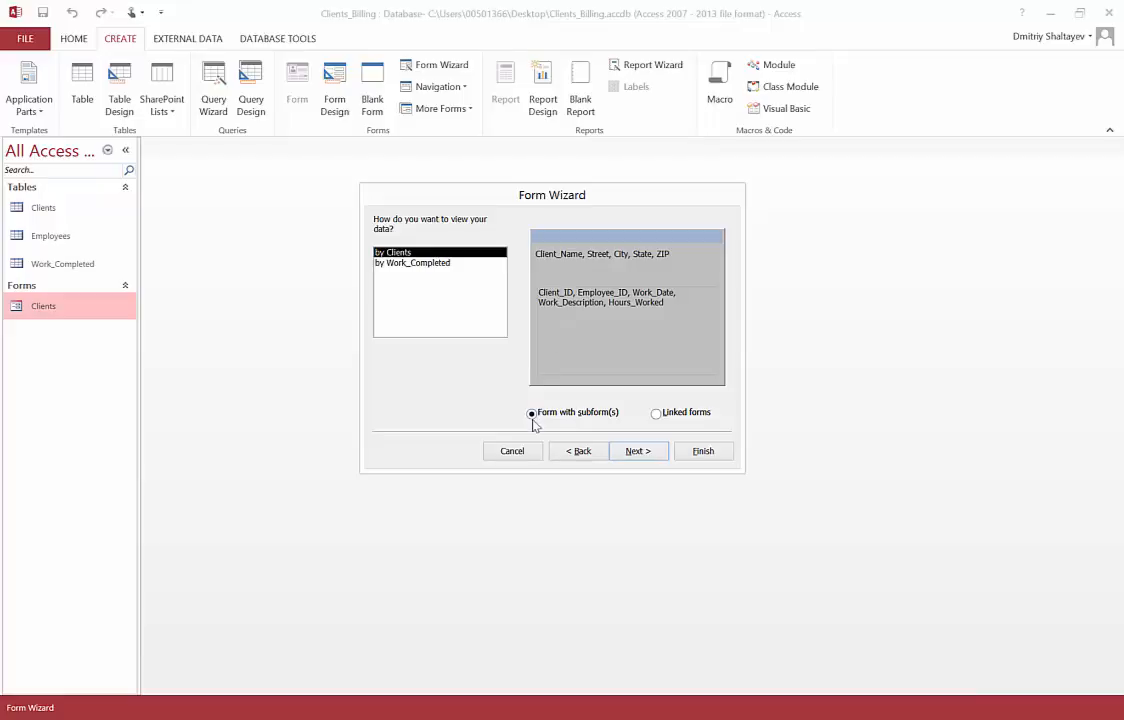
left_click(657, 414)
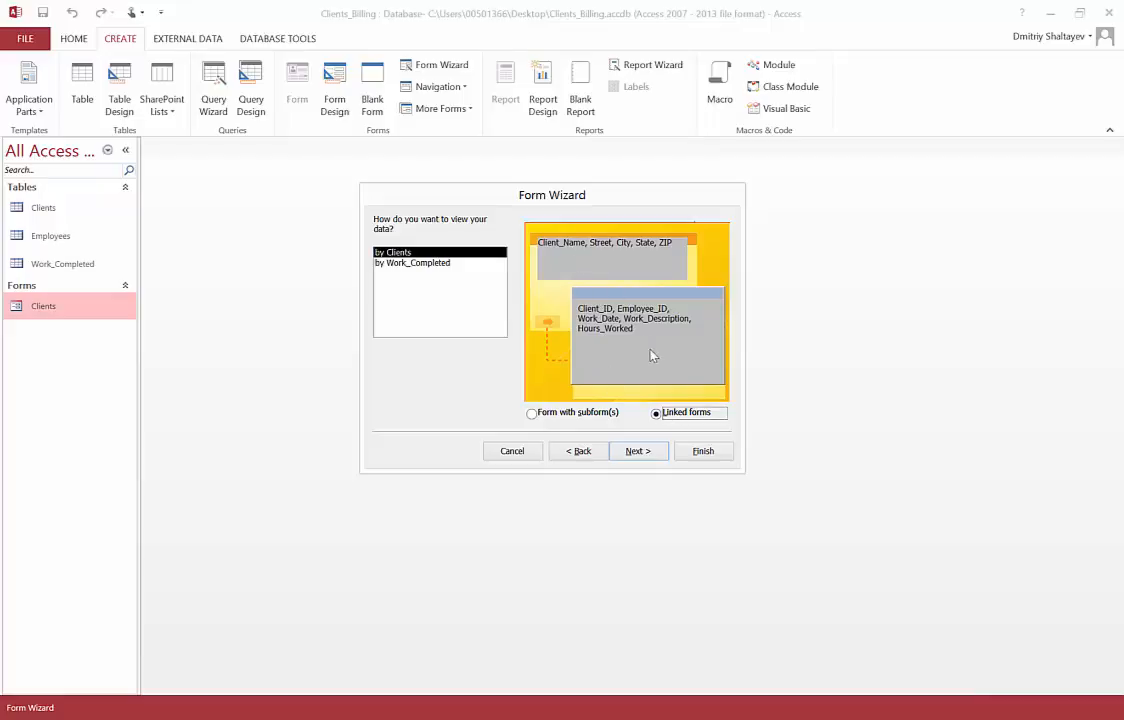
left_click(532, 414)
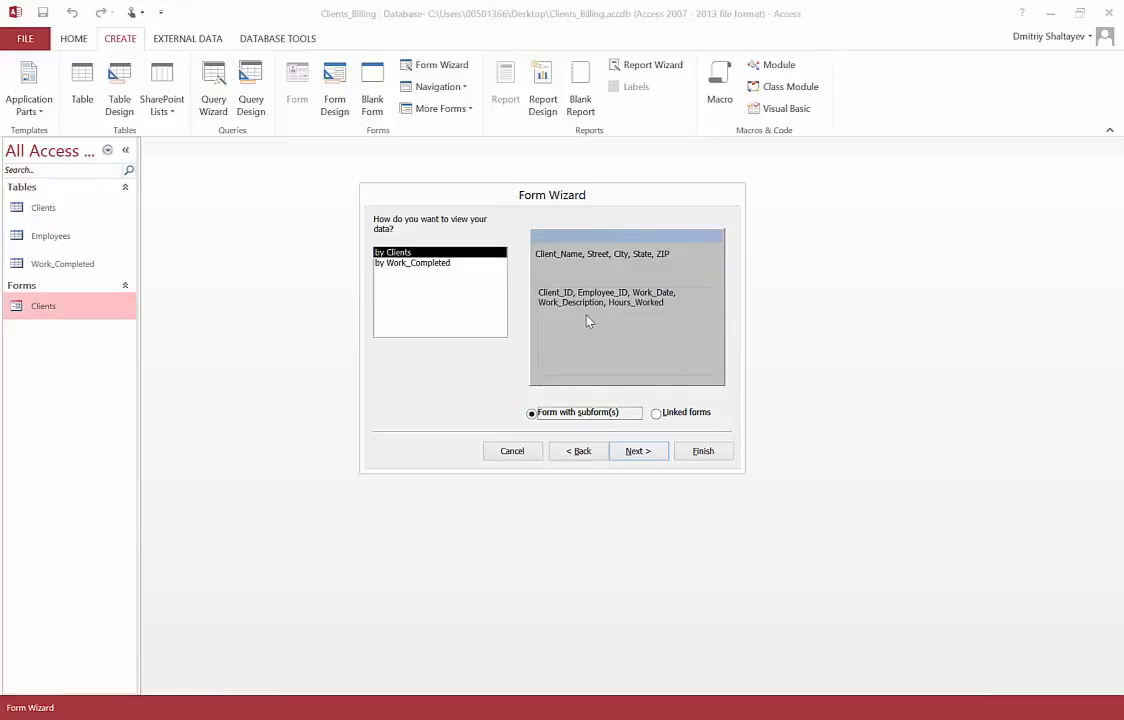
left_click(634, 452)
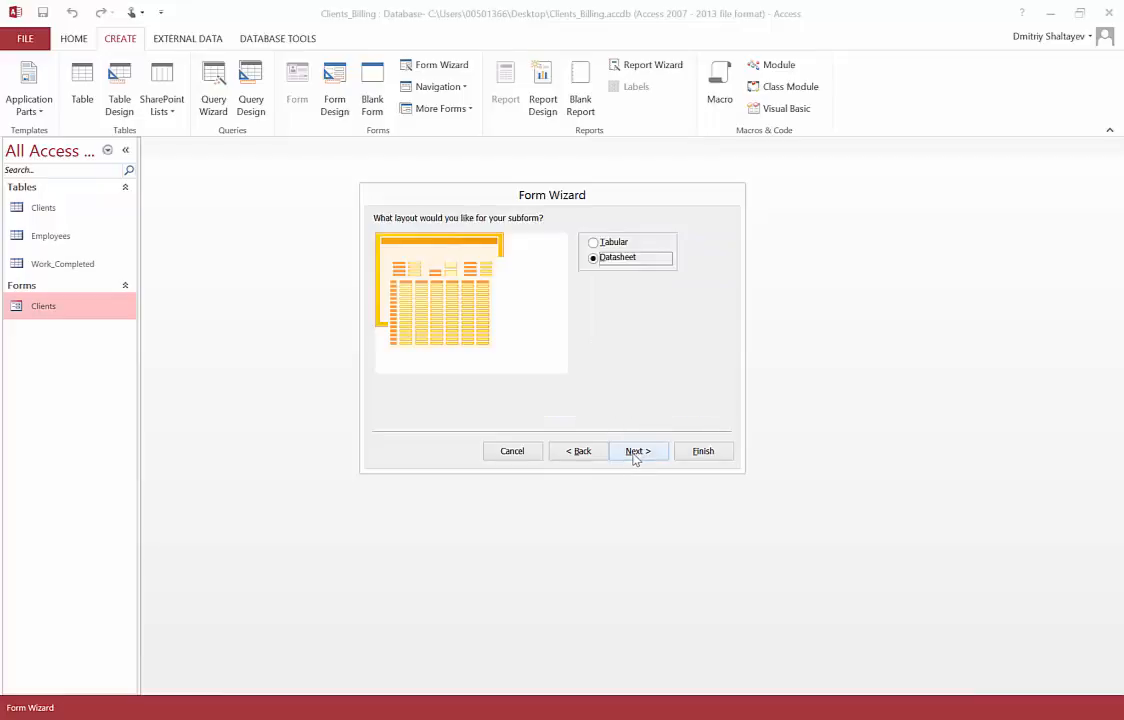
left_click(594, 243)
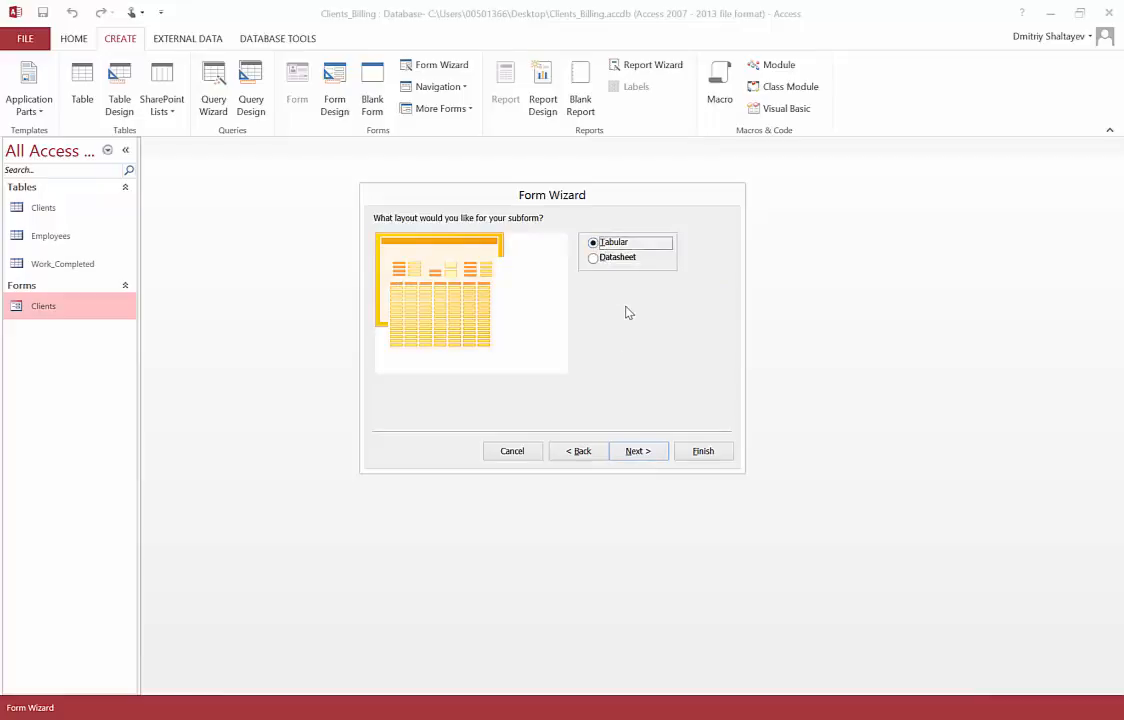
left_click(645, 453)
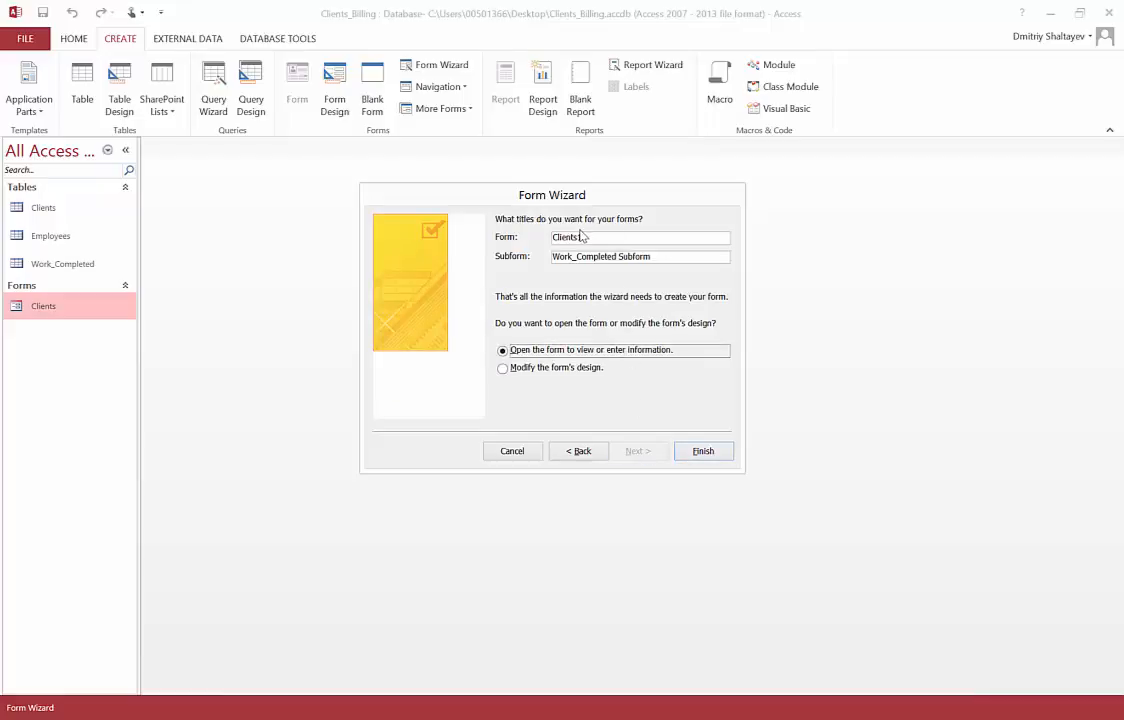
Title the form Clients_Selection and the subform Work_Completed_Subform, then create the form and open it for viewing
left_click(590, 238)
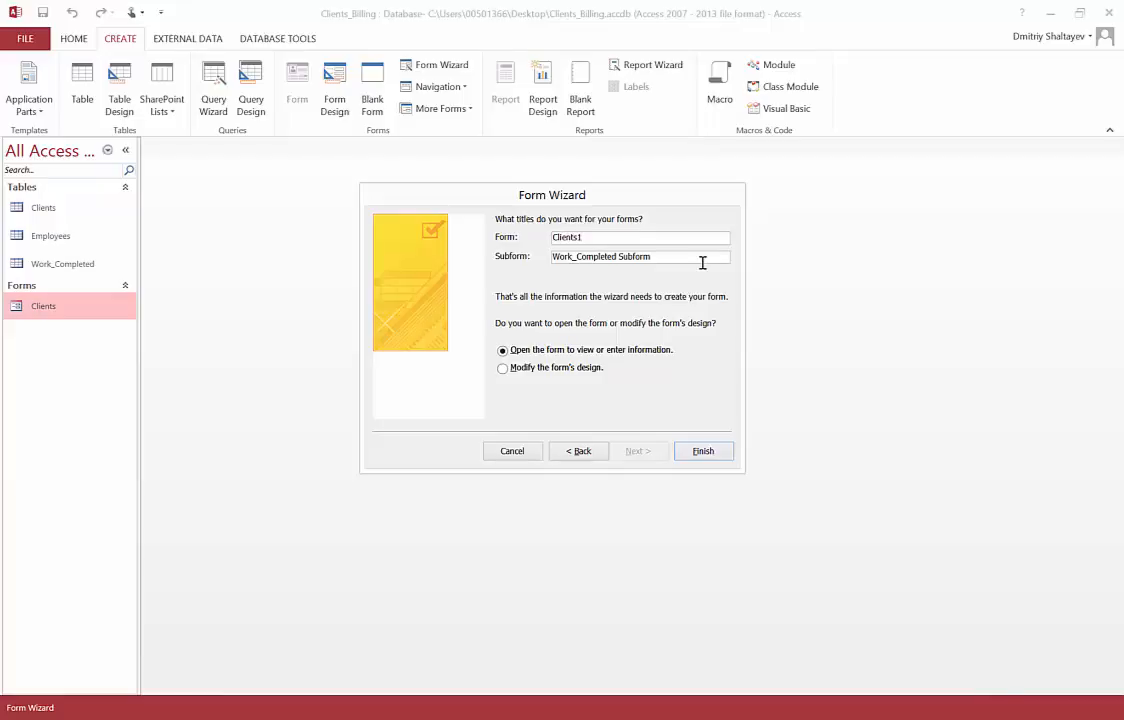
key("BackSpace")
type("_Selection")
left_click(622, 257)
key("BackSpace")
type("_")
left_click(708, 453)
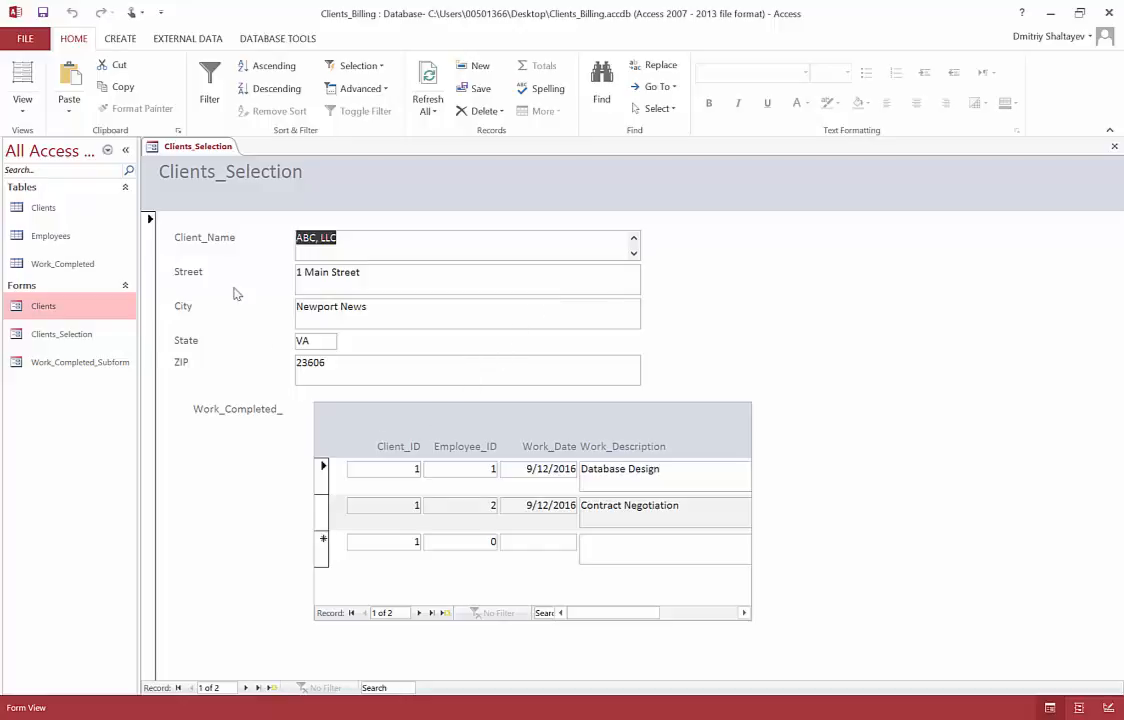
Examine the first client's name and the fields of its first work entry, from Client_ID through Hours_Worked
left_click(341, 239)
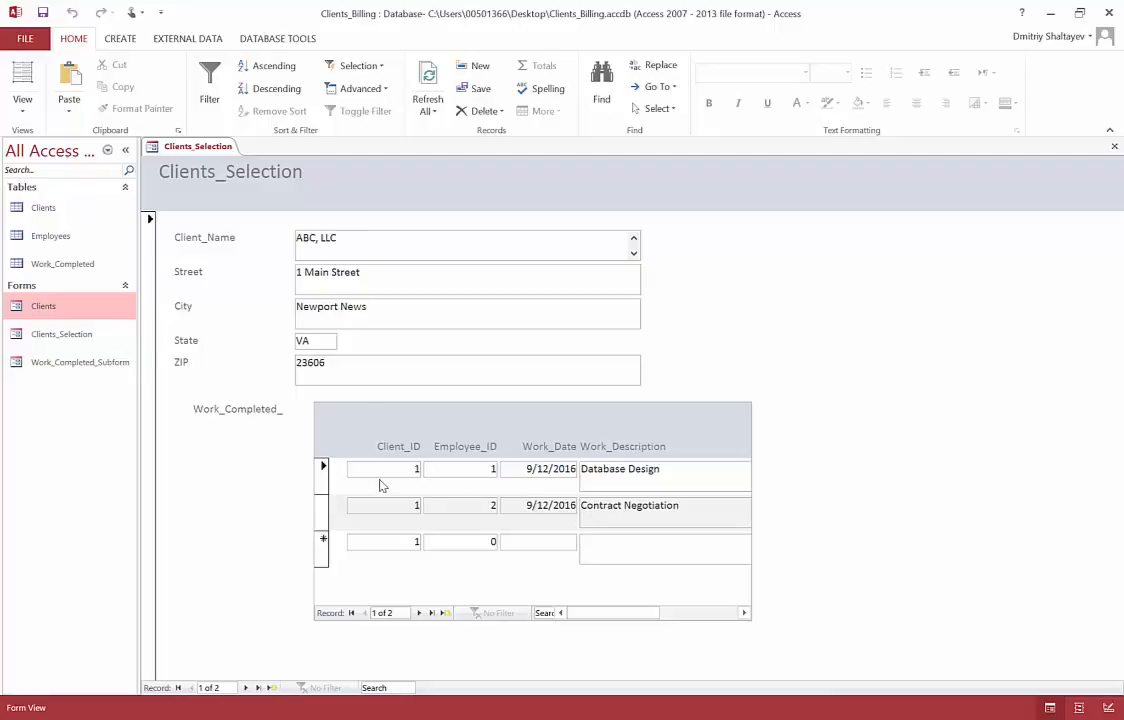
left_click(411, 467)
left_click(484, 468)
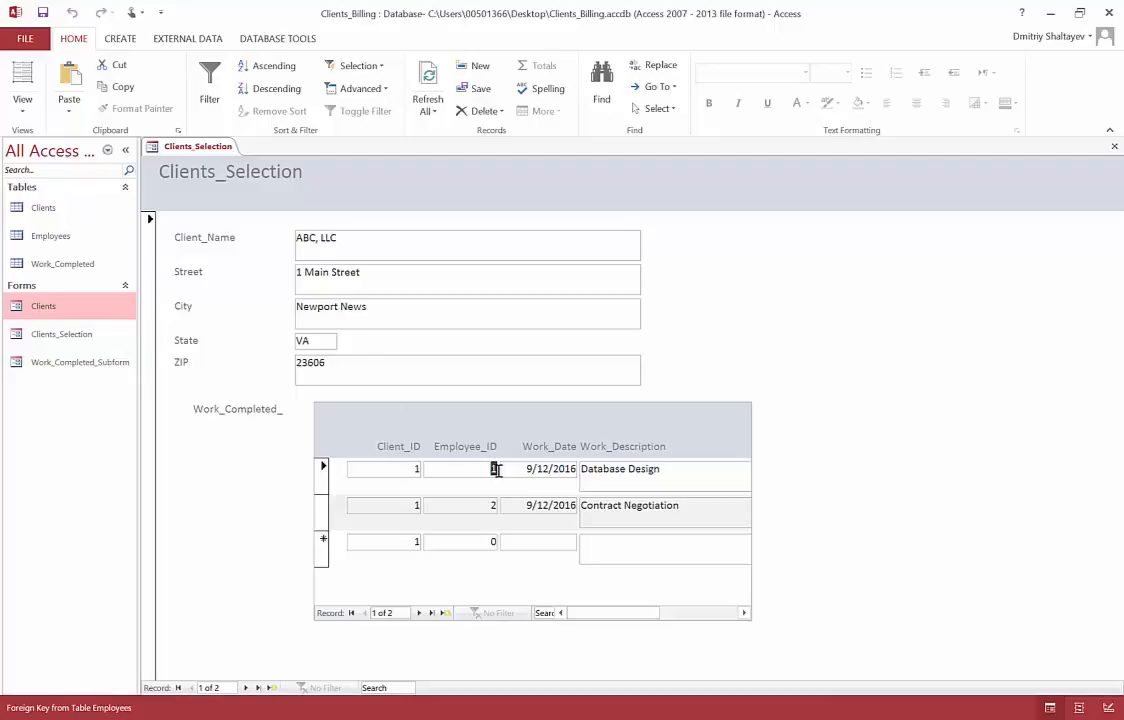
left_click_drag(527, 474, 582, 474)
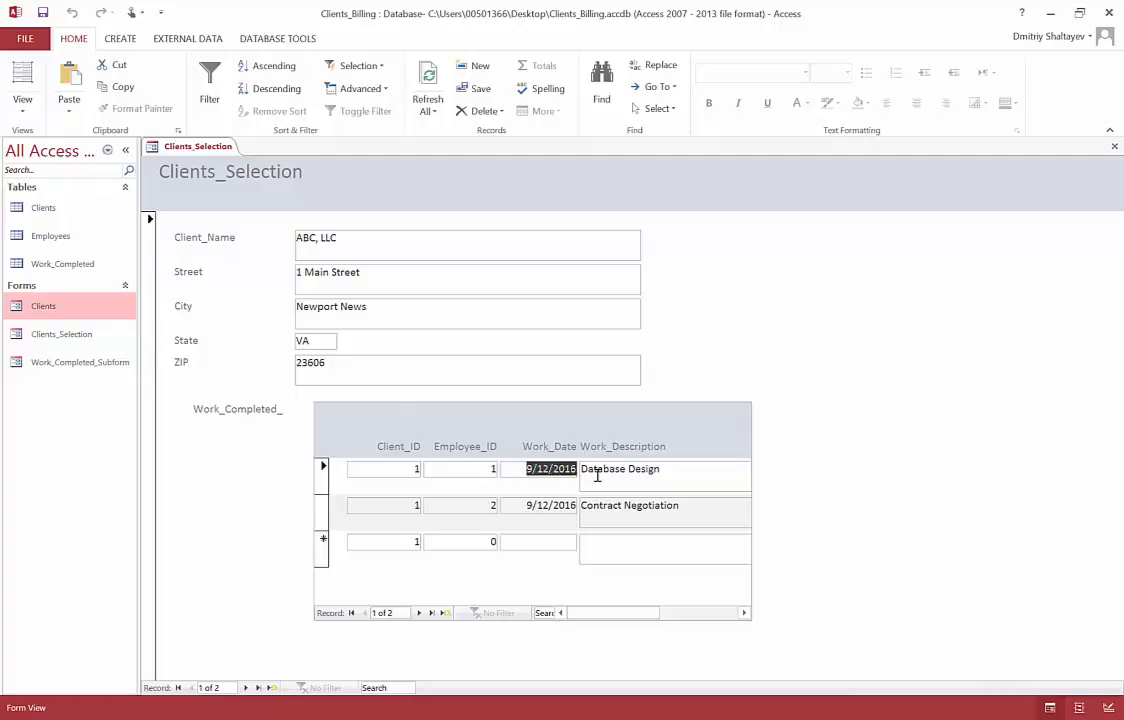
key("Tab")
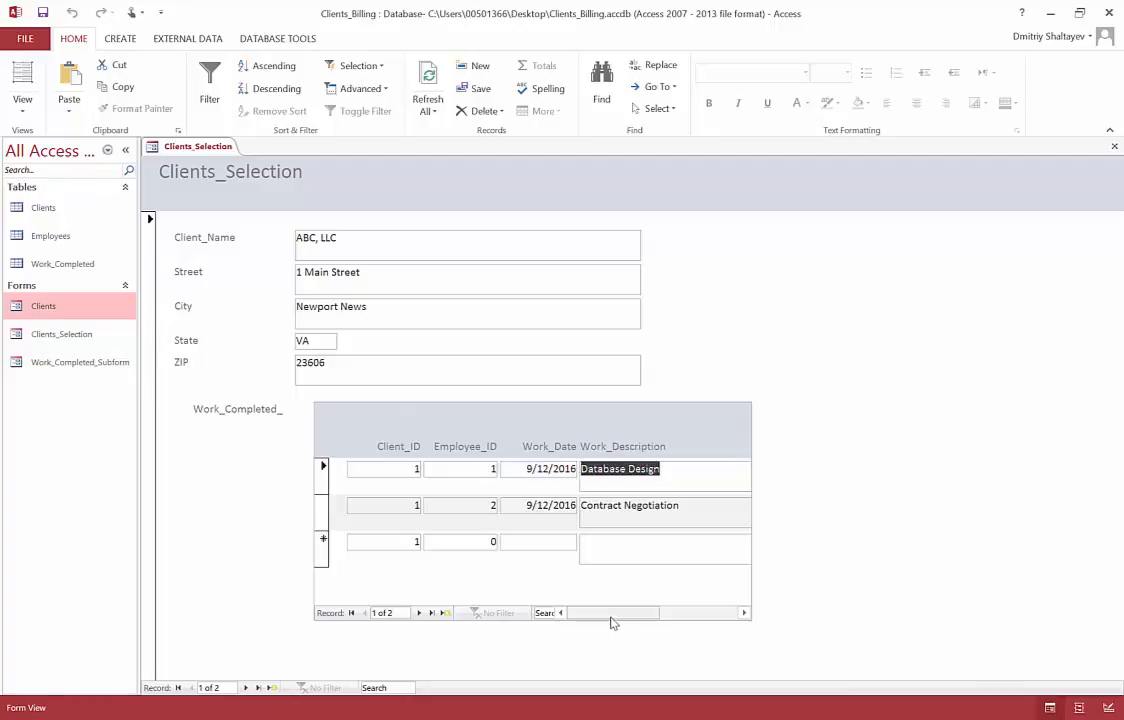
left_click_drag(605, 617, 713, 627)
left_click(735, 541)
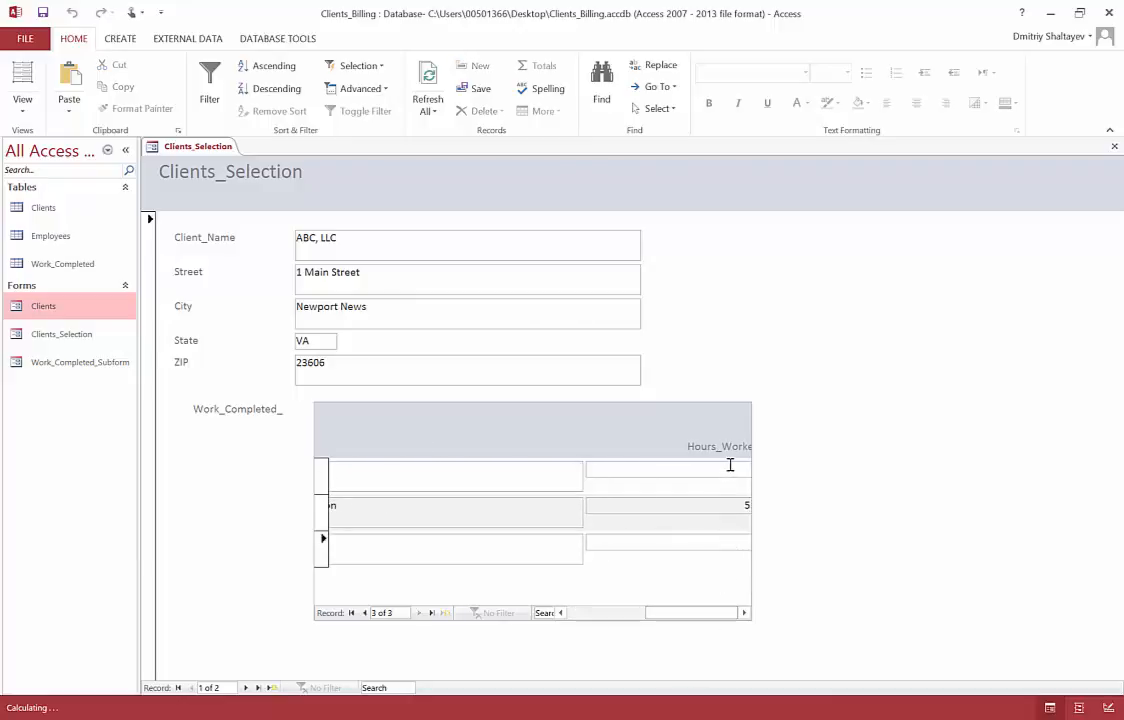
left_click(730, 468)
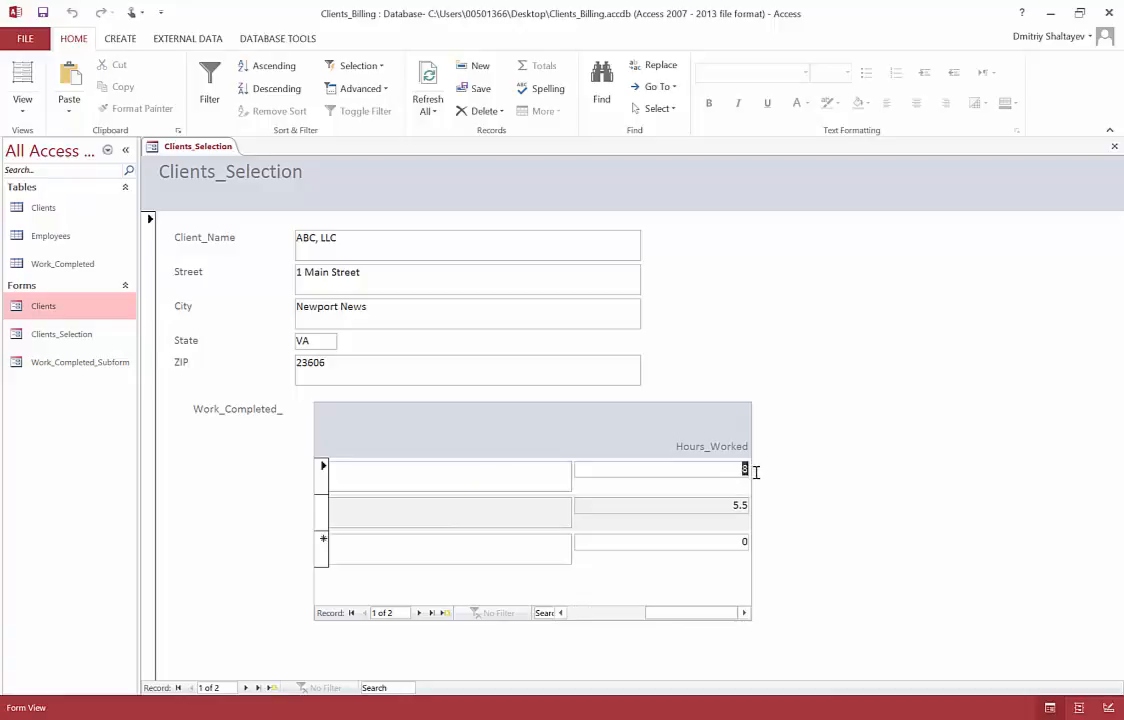
left_click_drag(706, 613, 559, 626)
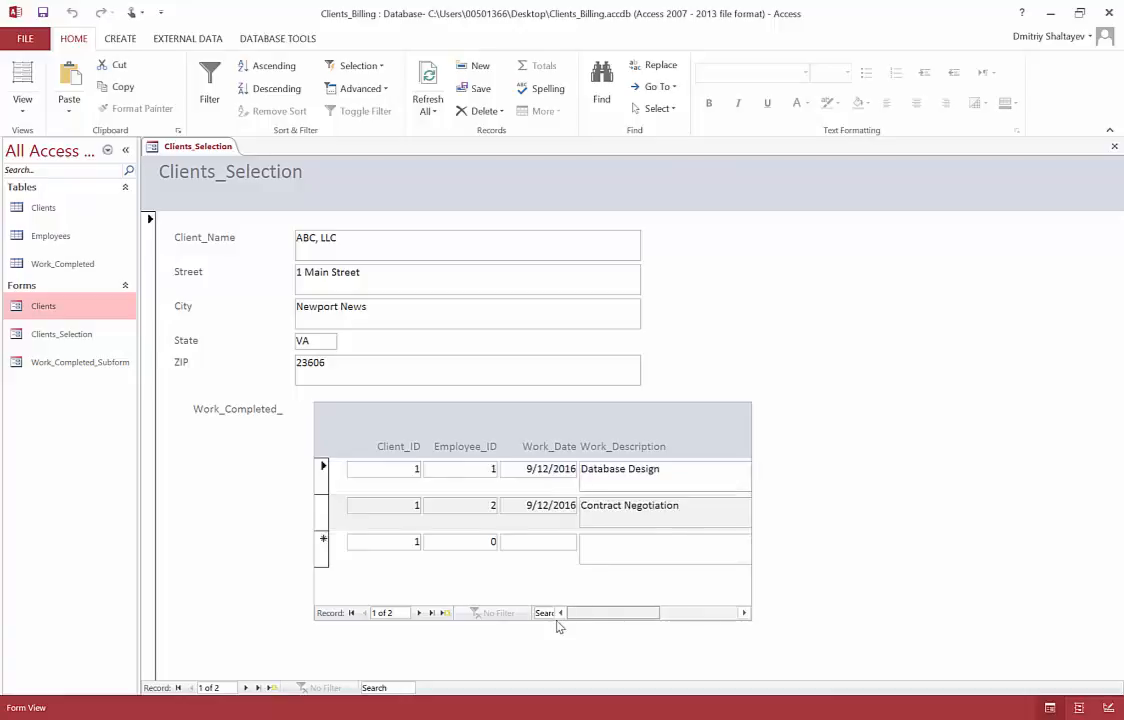
Examine the fields of the same client's second work entry in the subform, including employee, date and description
left_click(404, 509)
double_click(490, 507)
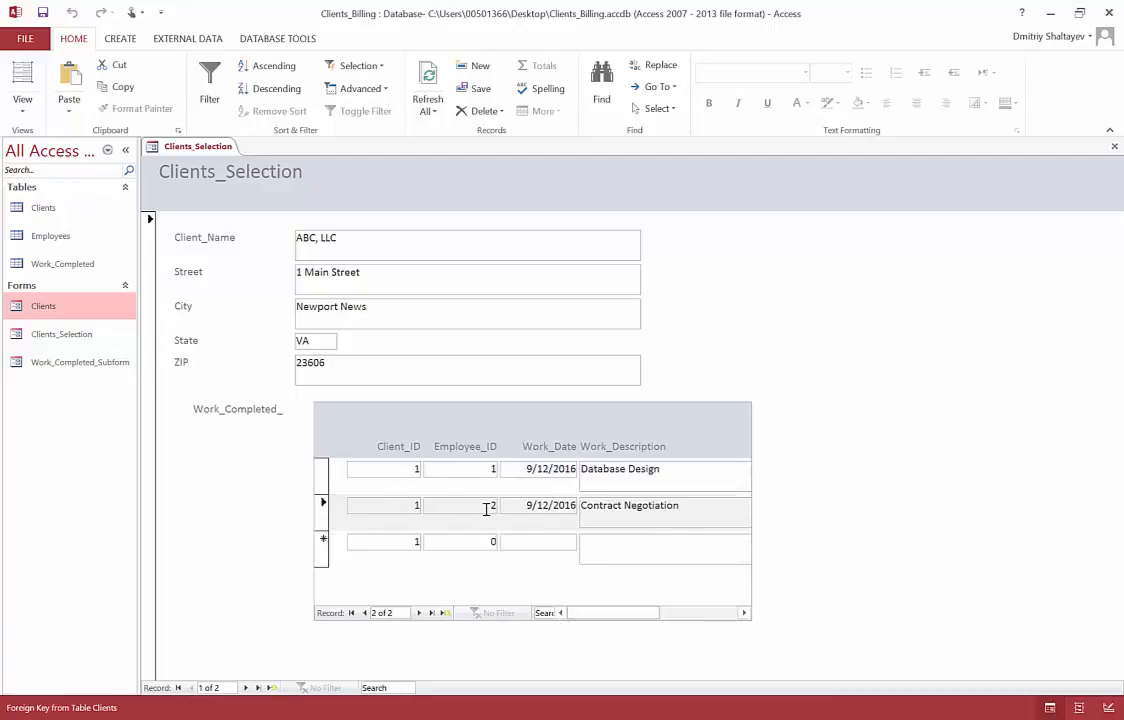
key("Tab")
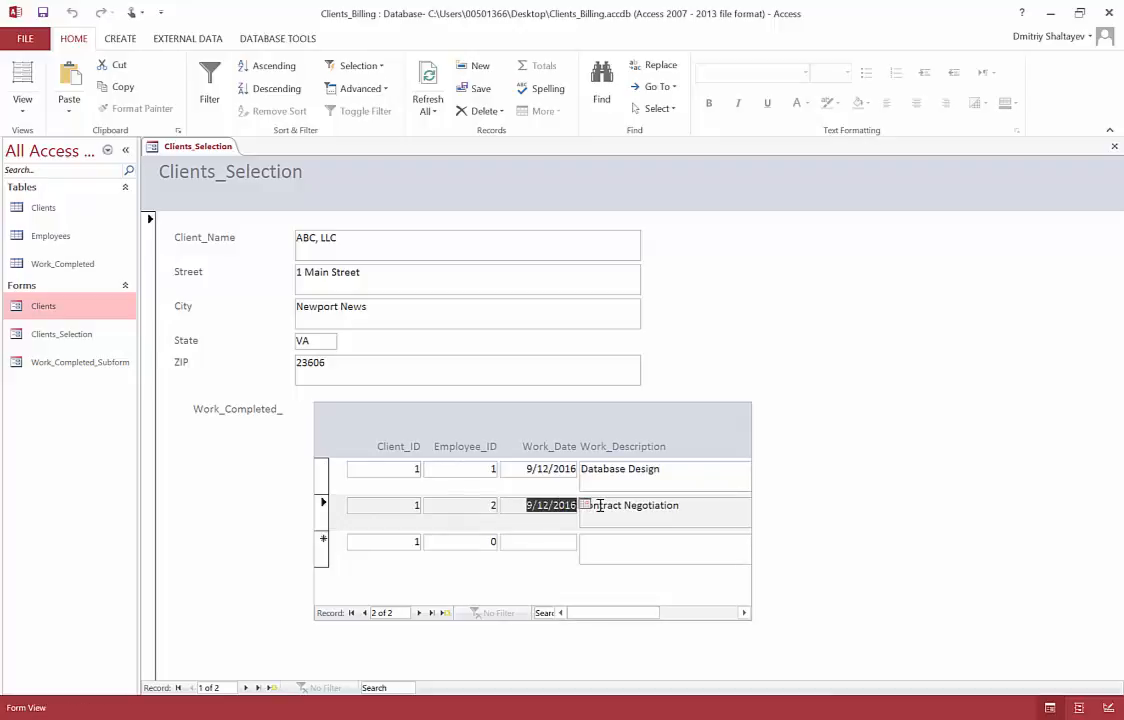
left_click(677, 509)
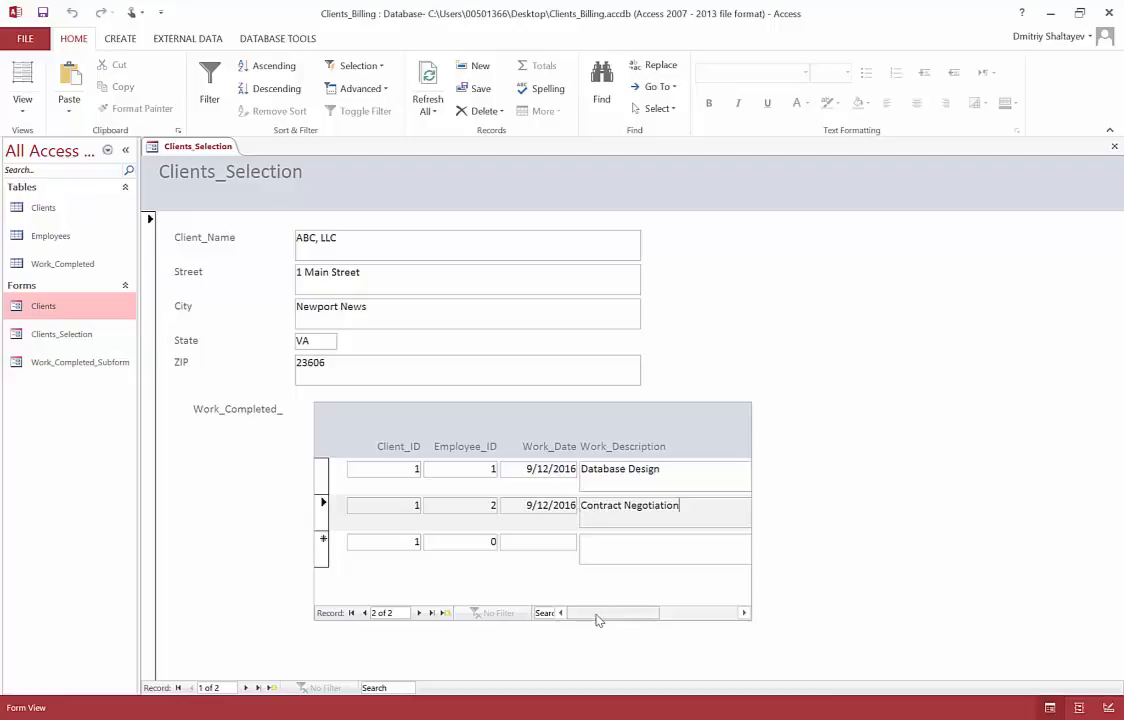
left_click_drag(597, 613, 575, 622)
mouse_move(616, 622)
left_mouse_down()
mouse_move(713, 612)
mouse_move(614, 620)
left_mouse_up()
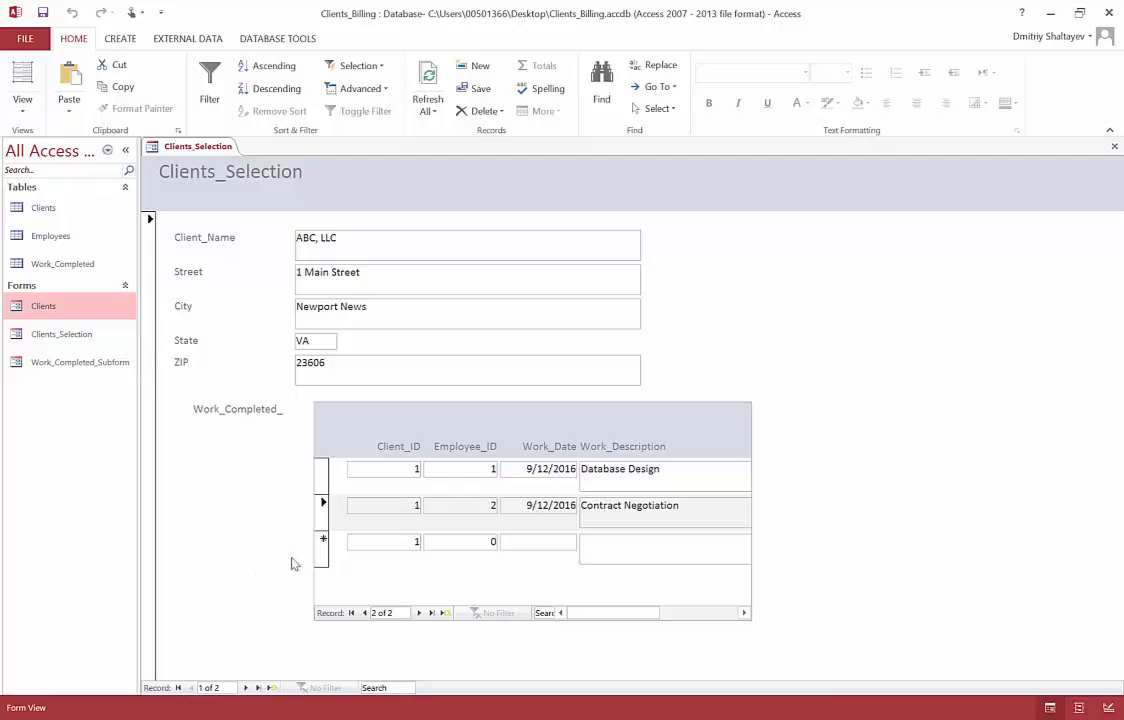
Go to the next client record and examine its name and its work entries in the subform
left_click(246, 688)
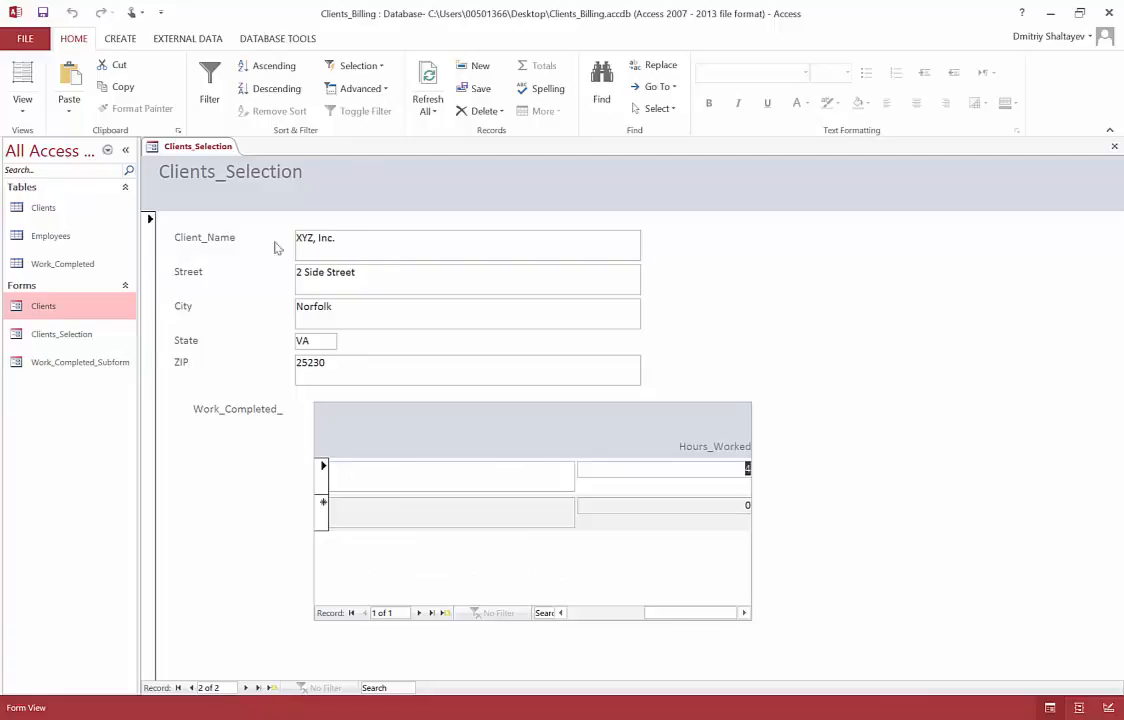
left_click_drag(359, 241, 287, 240)
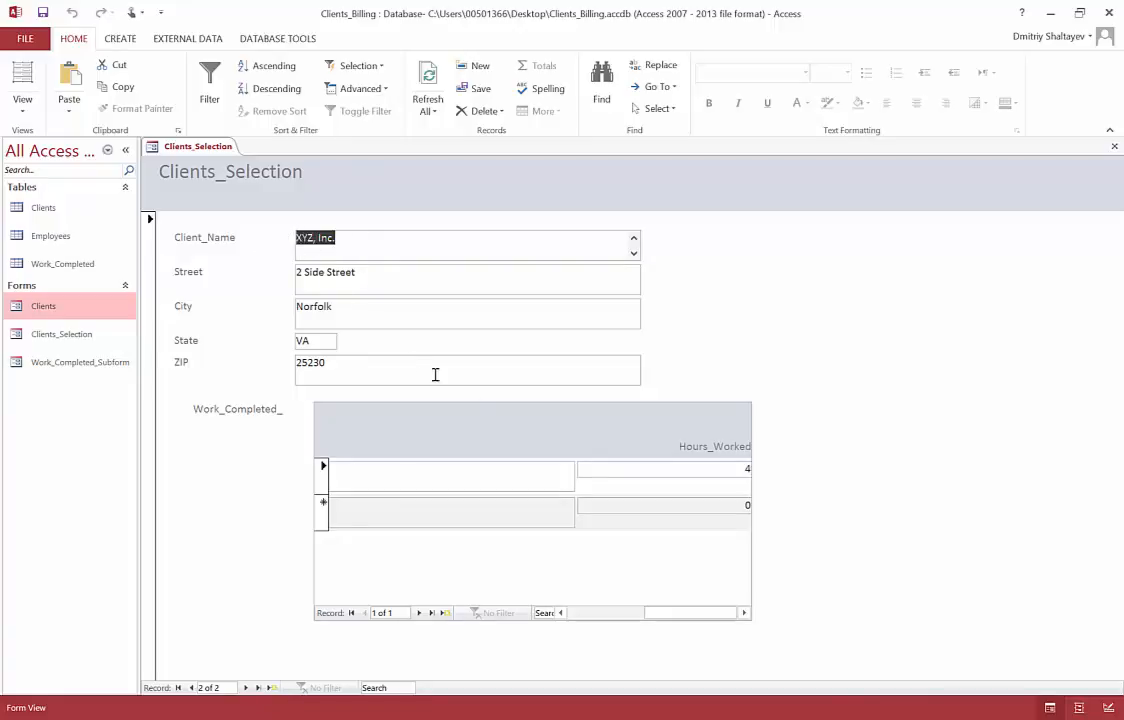
left_click_drag(685, 613, 573, 620)
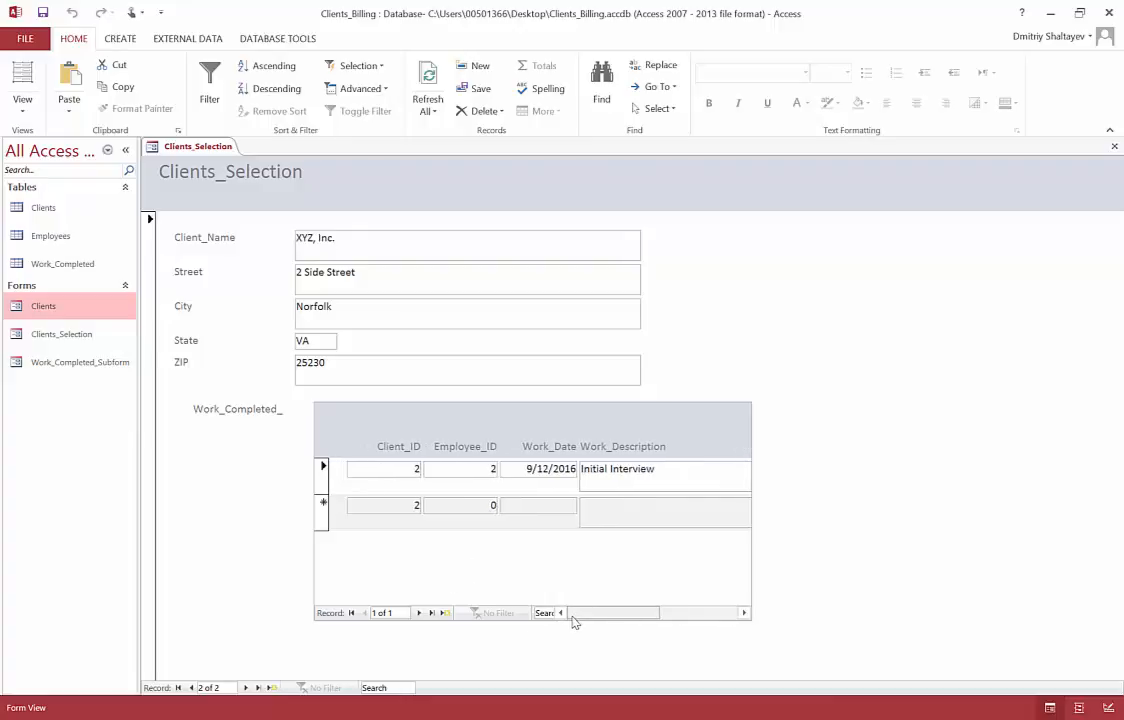
Examine the second client's work entry fields in the subform, and advance to the blank new client record
left_click(397, 466)
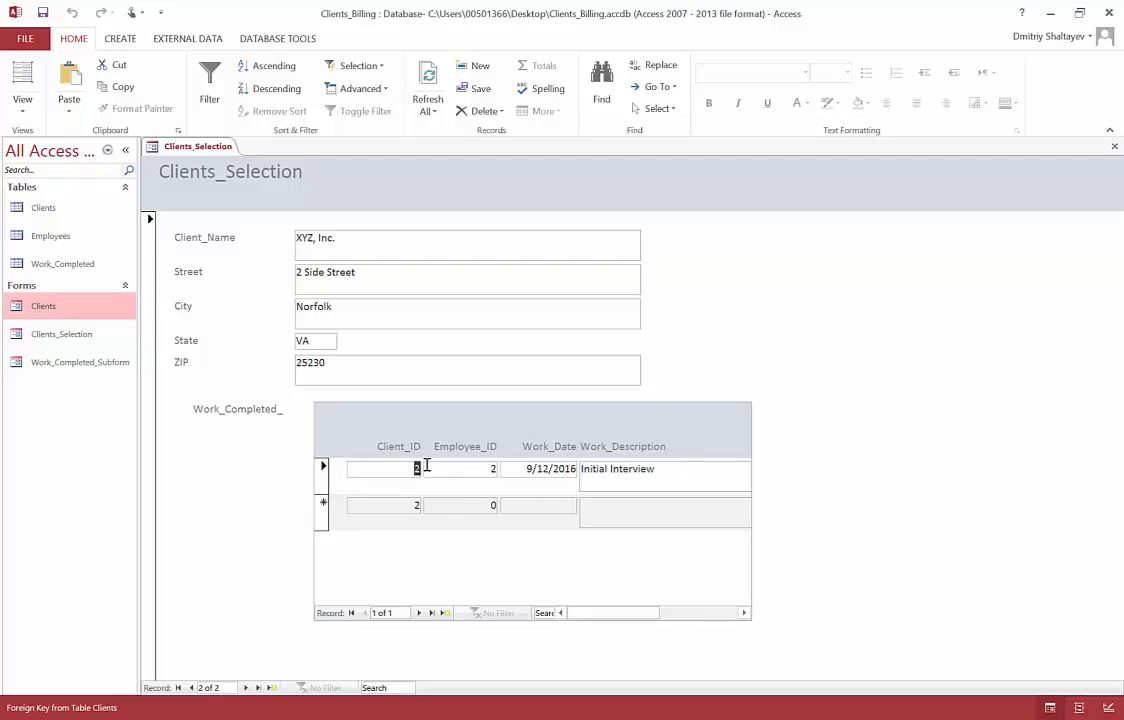
key("Tab")
key("Tab")
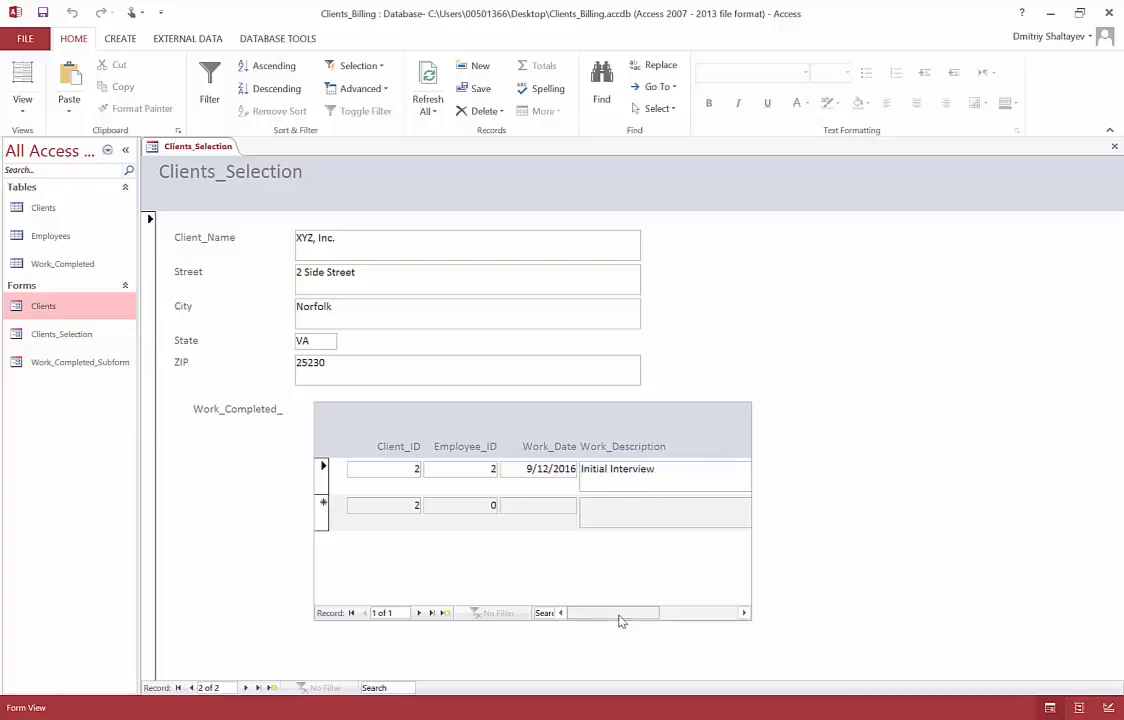
left_click(671, 613)
left_click_drag(670, 616, 420, 682)
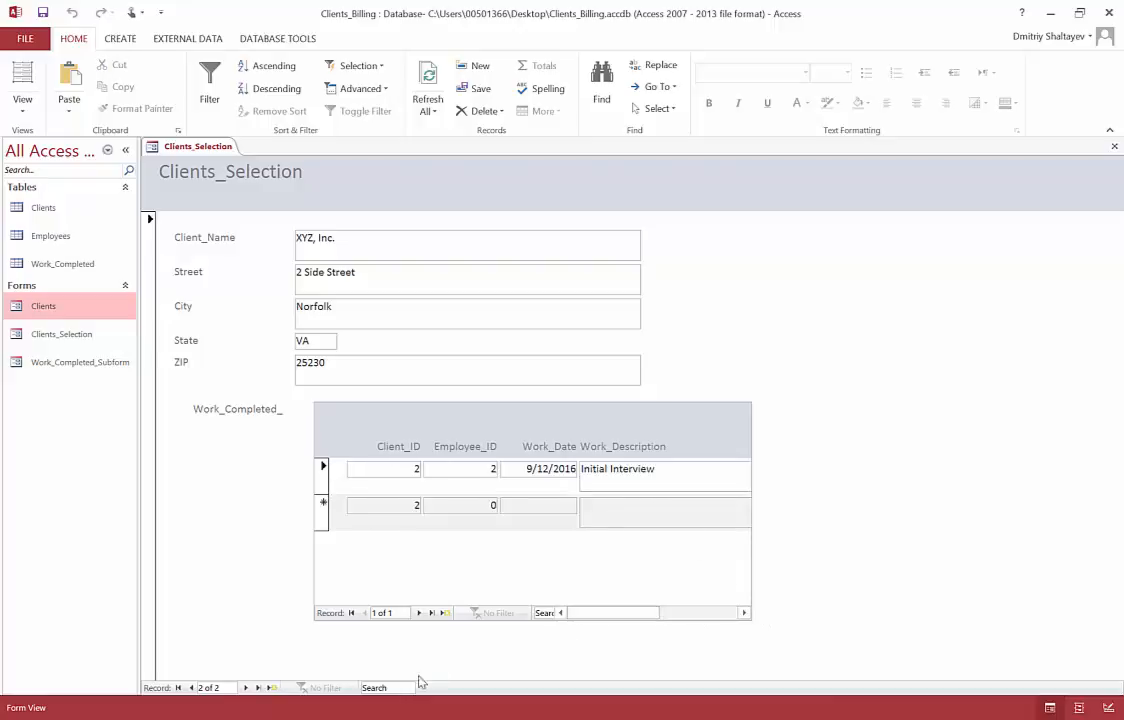
left_click(245, 688)
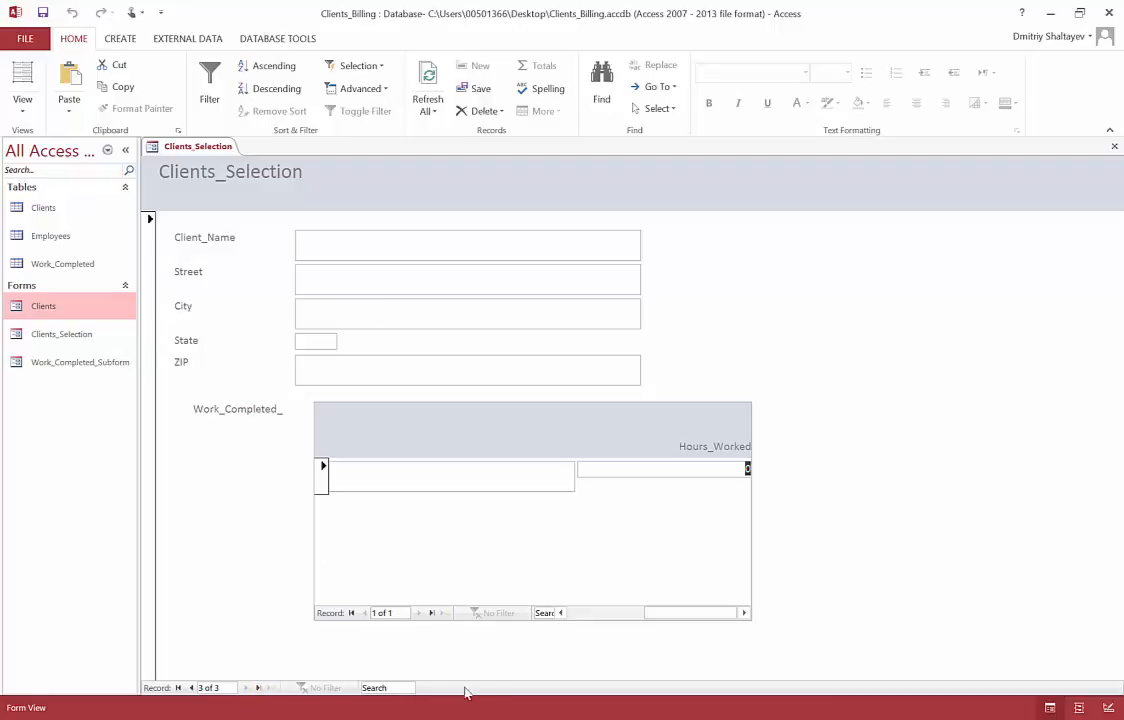
Switch the form to Design View and examine its header, detail and footer sections and the embedded subform
left_click(26, 114)
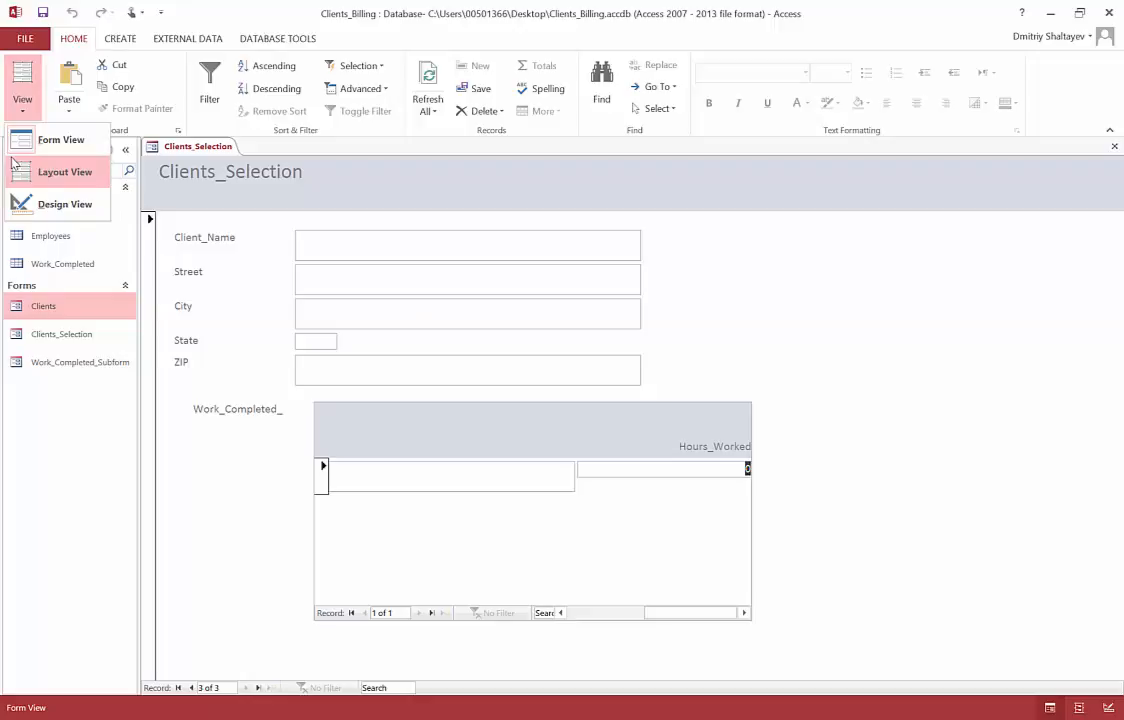
left_click(73, 203)
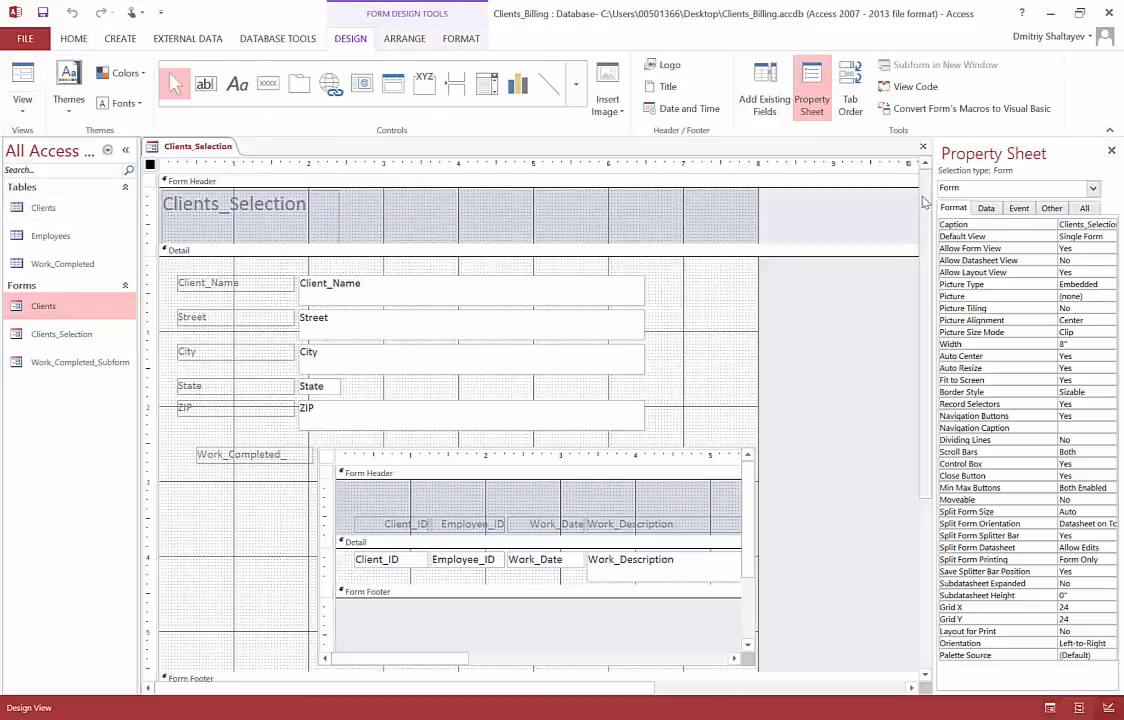
scroll(916, 448, "down", 3)
scroll(918, 201, "up", 3)
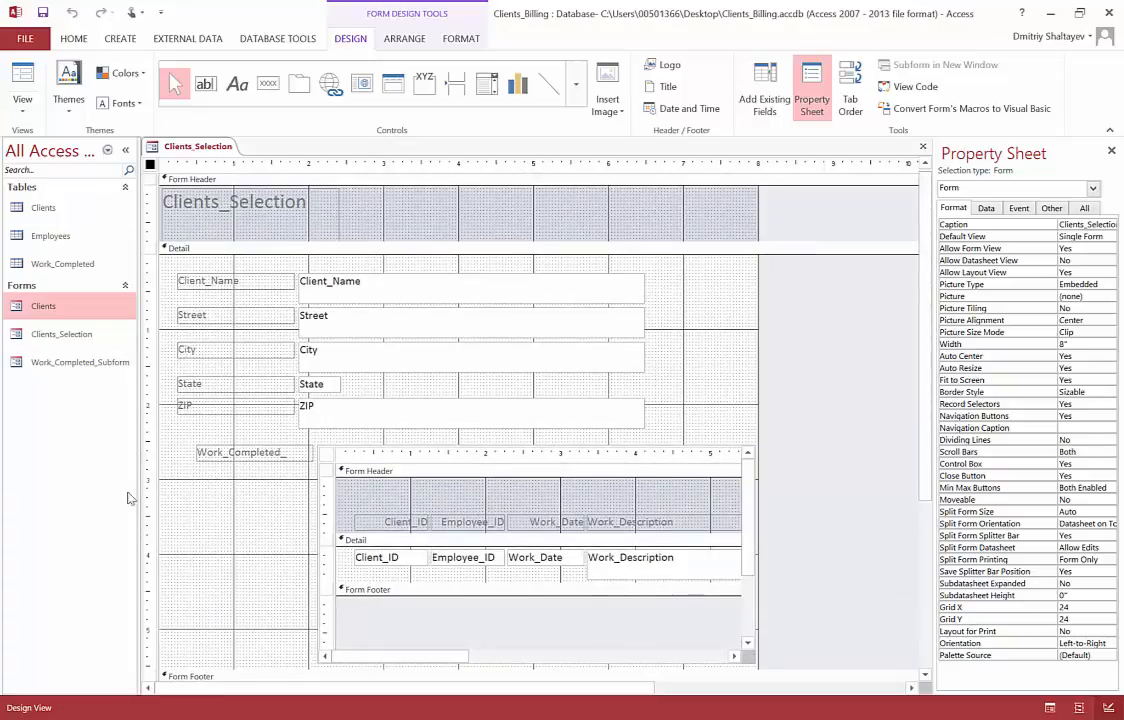
scroll(810, 400, "down", 3)
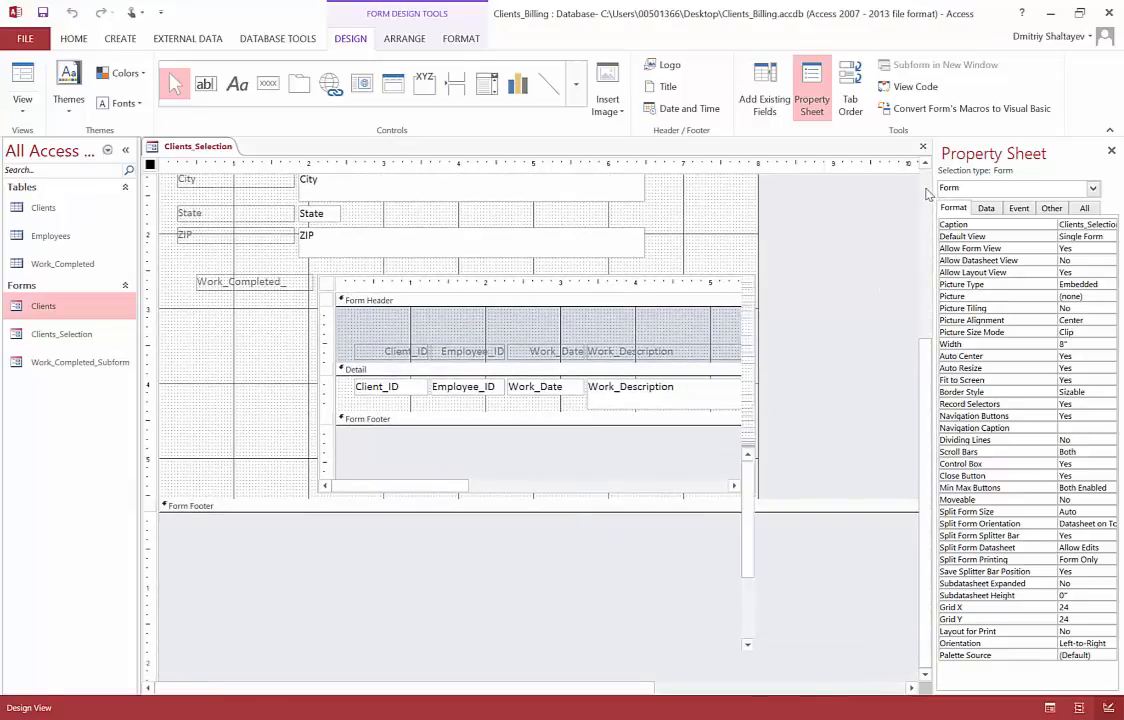
scroll(800, 400, "up", 3)
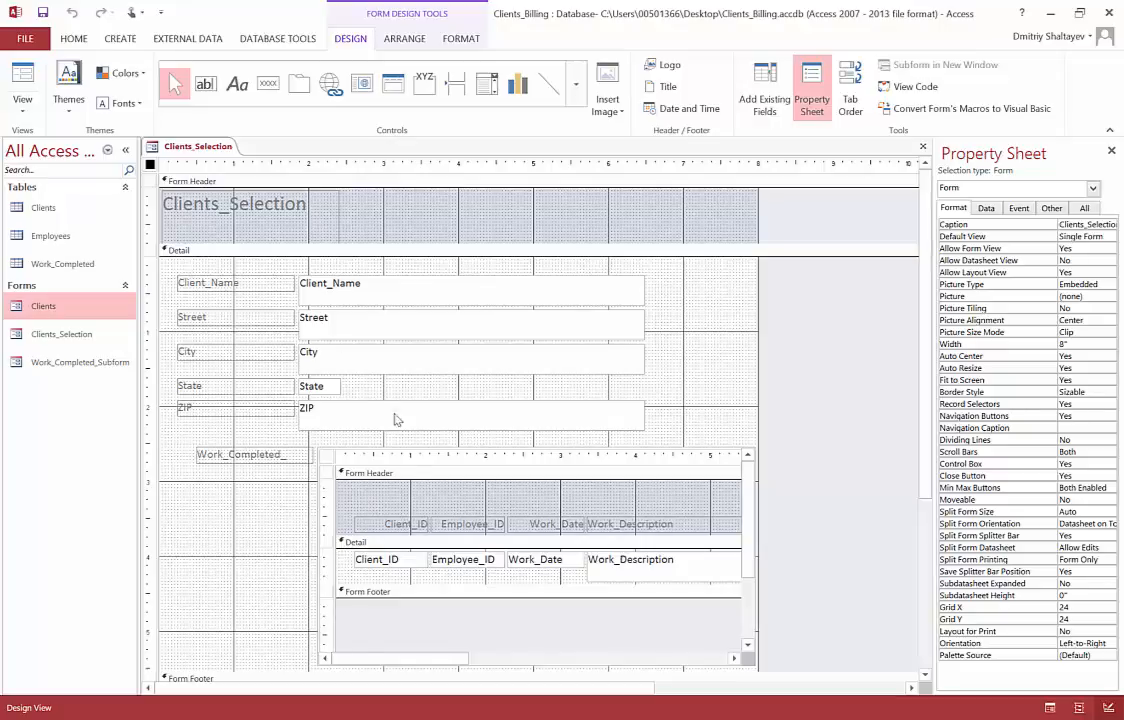
Return to Form View and go to the second client's record
left_click(22, 105)
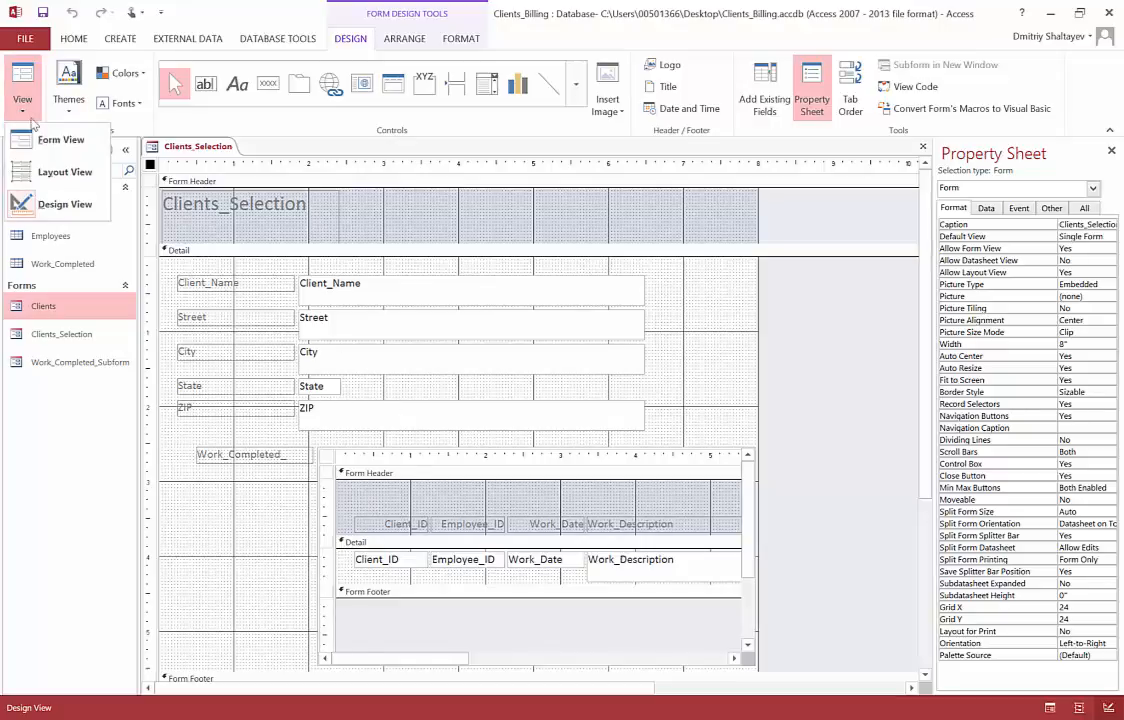
left_click(55, 140)
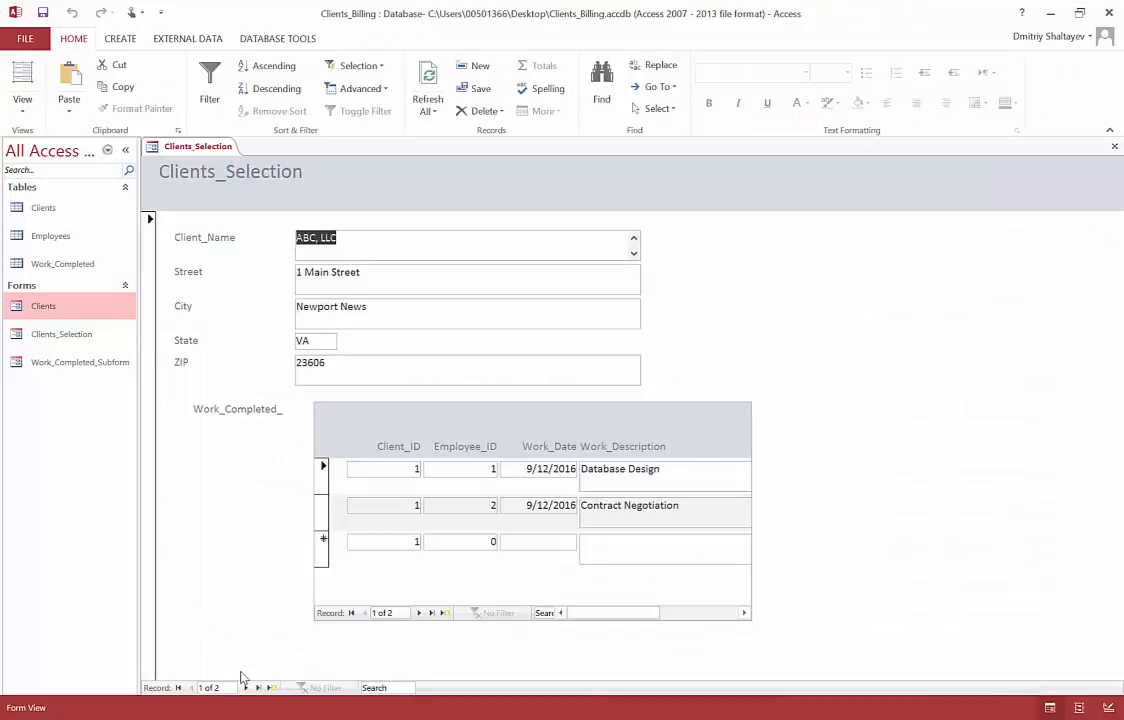
left_click(246, 688)
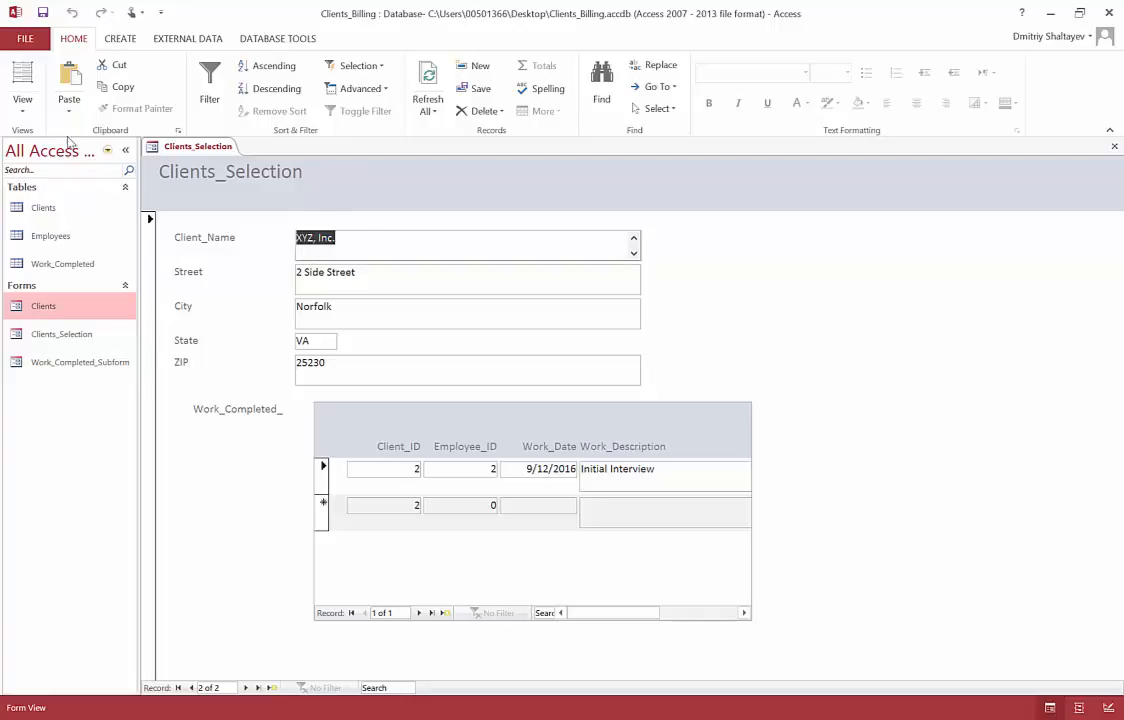
Examine the subform's header, detail and footer in Design View, and compare them with the data shown in Form View
left_click(22, 105)
left_click(63, 208)
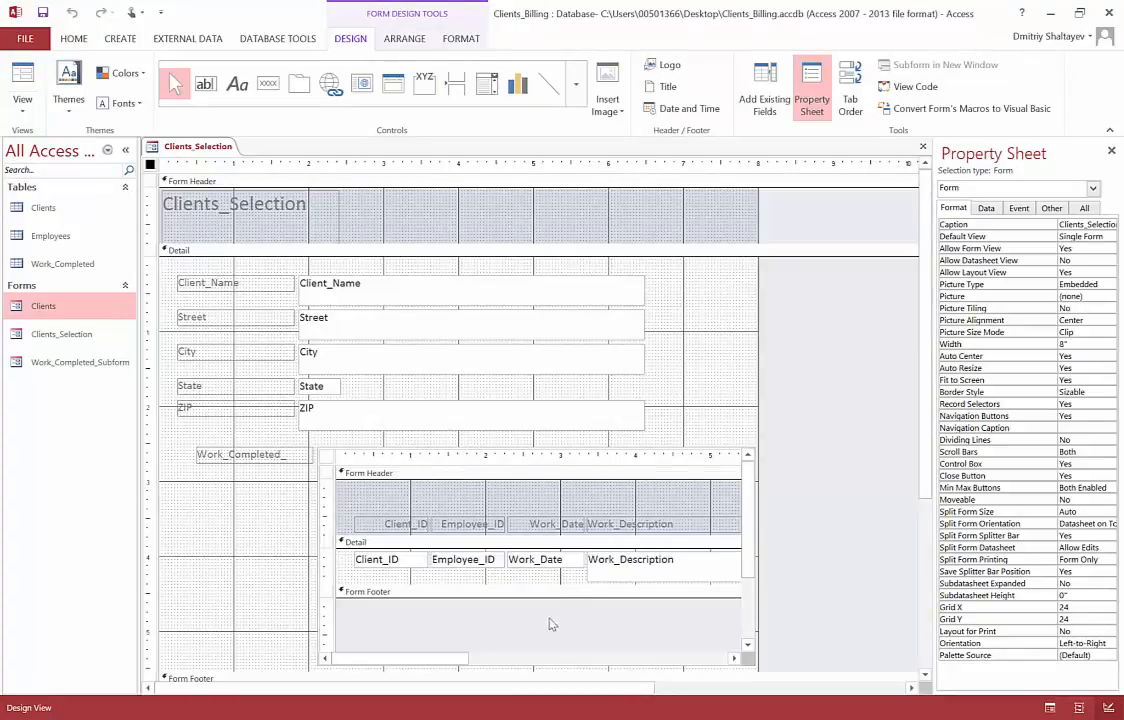
scroll(742, 455, "down", 3)
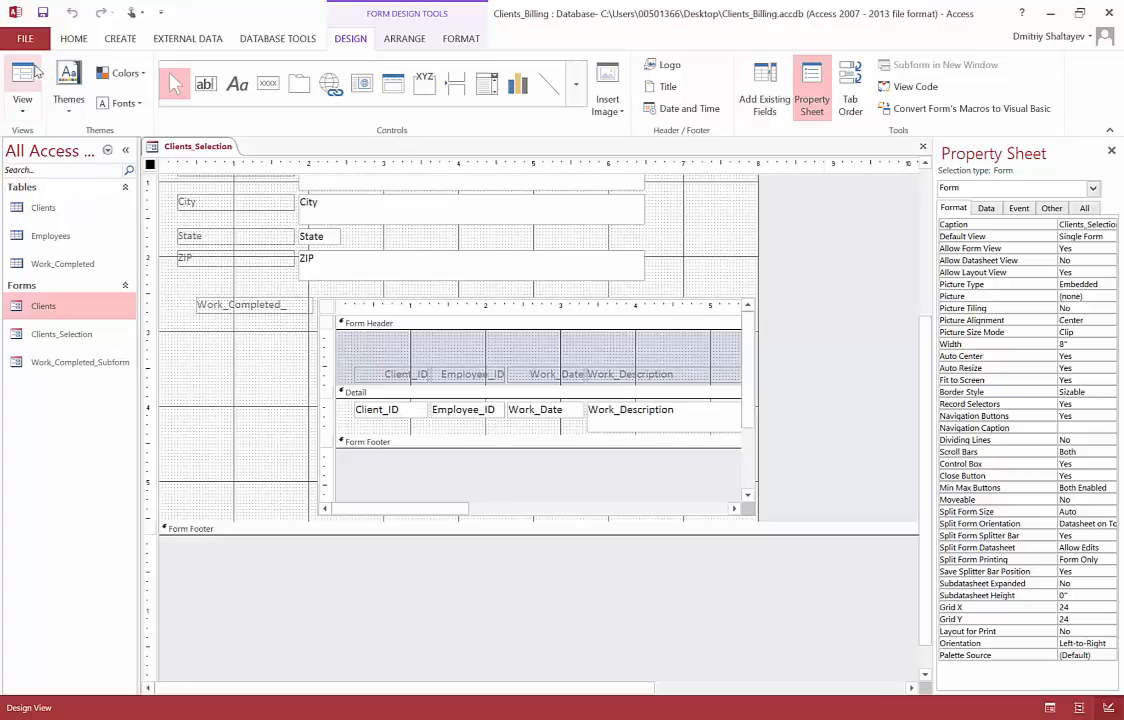
left_click(22, 100)
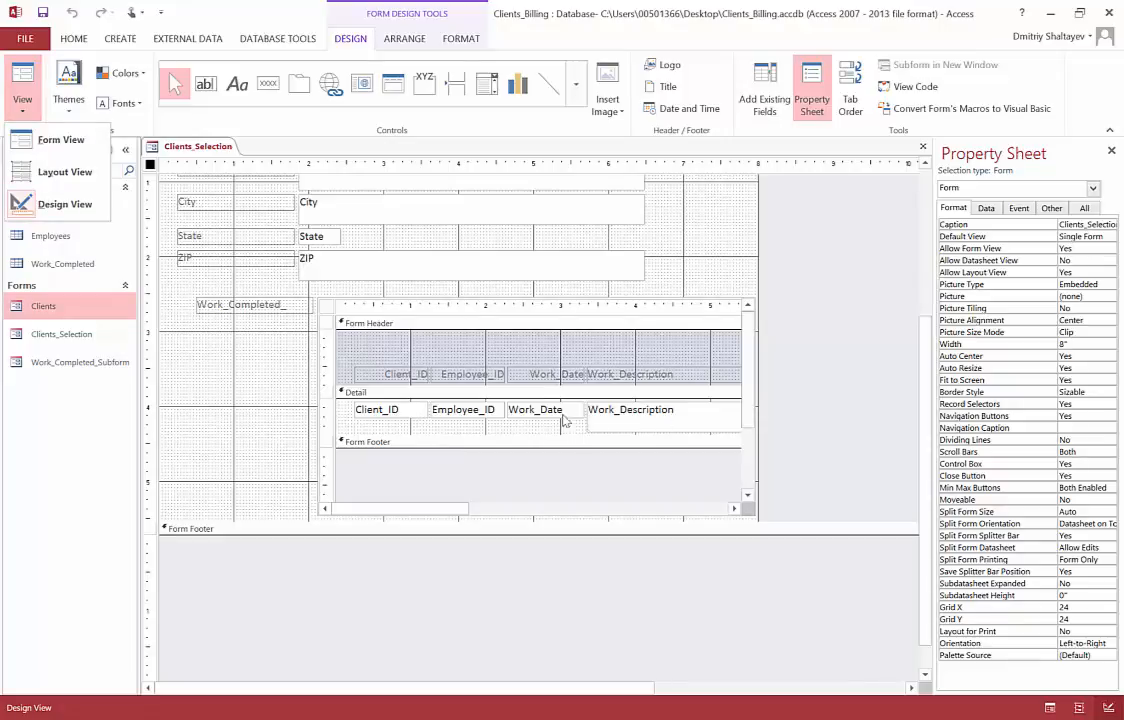
left_click(62, 140)
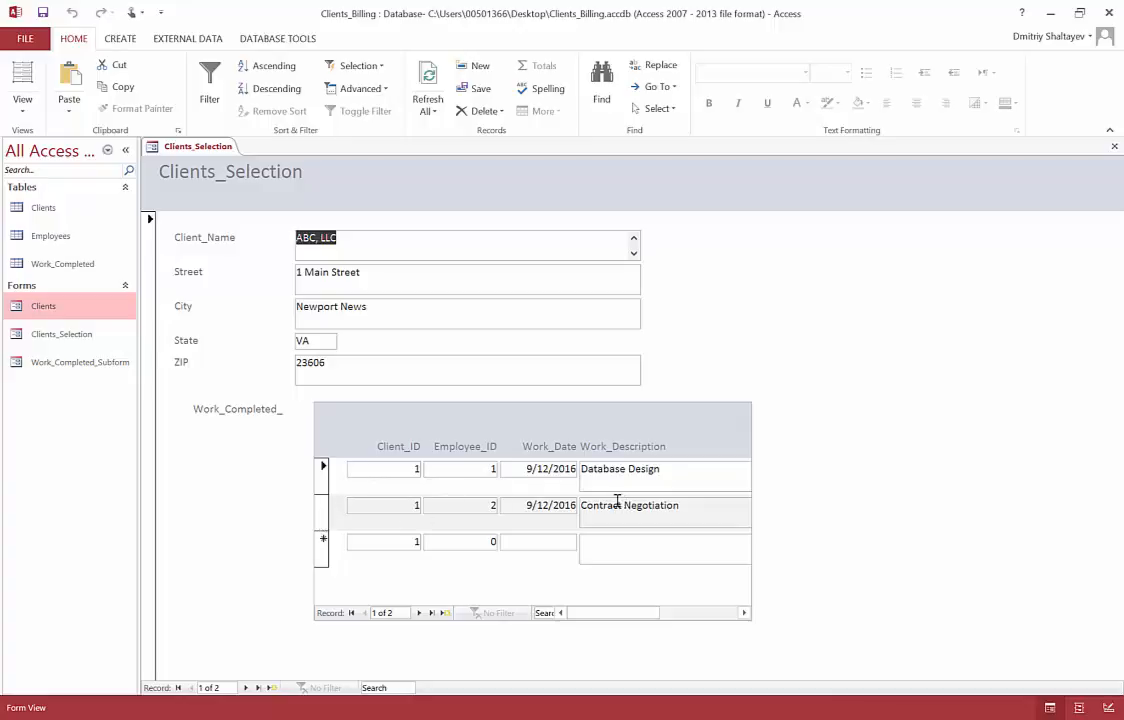
Reopen the Clients_Selection form in Design View and hide the Property Sheet
left_click(18, 113)
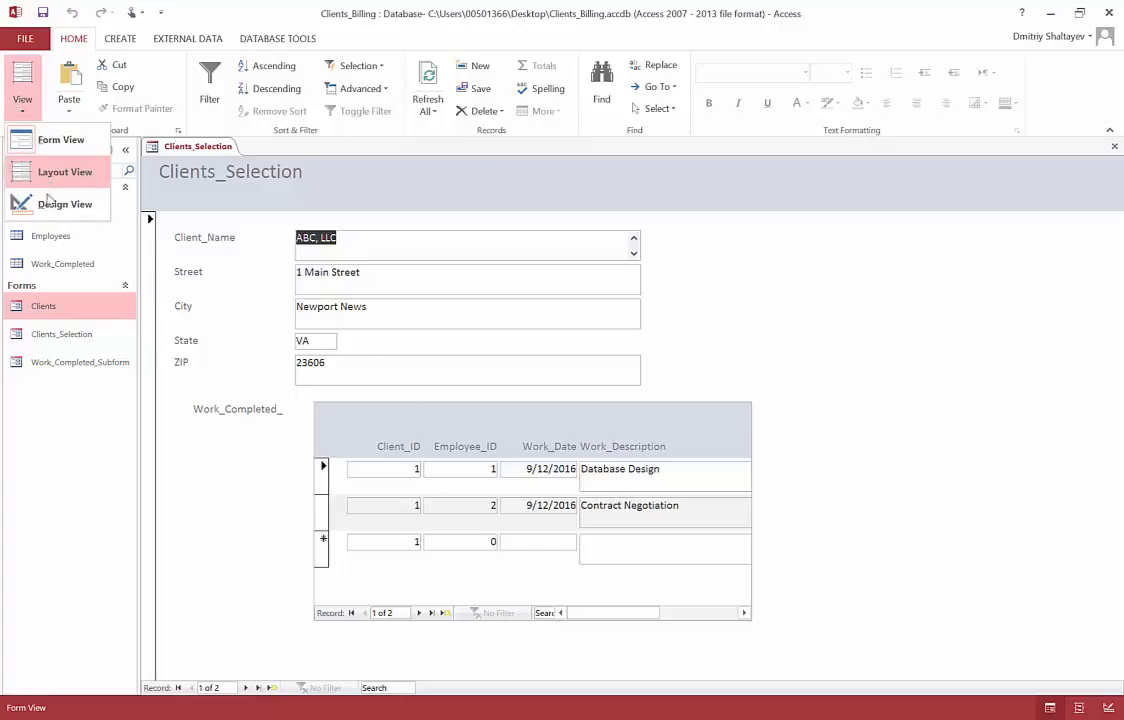
left_click(35, 197)
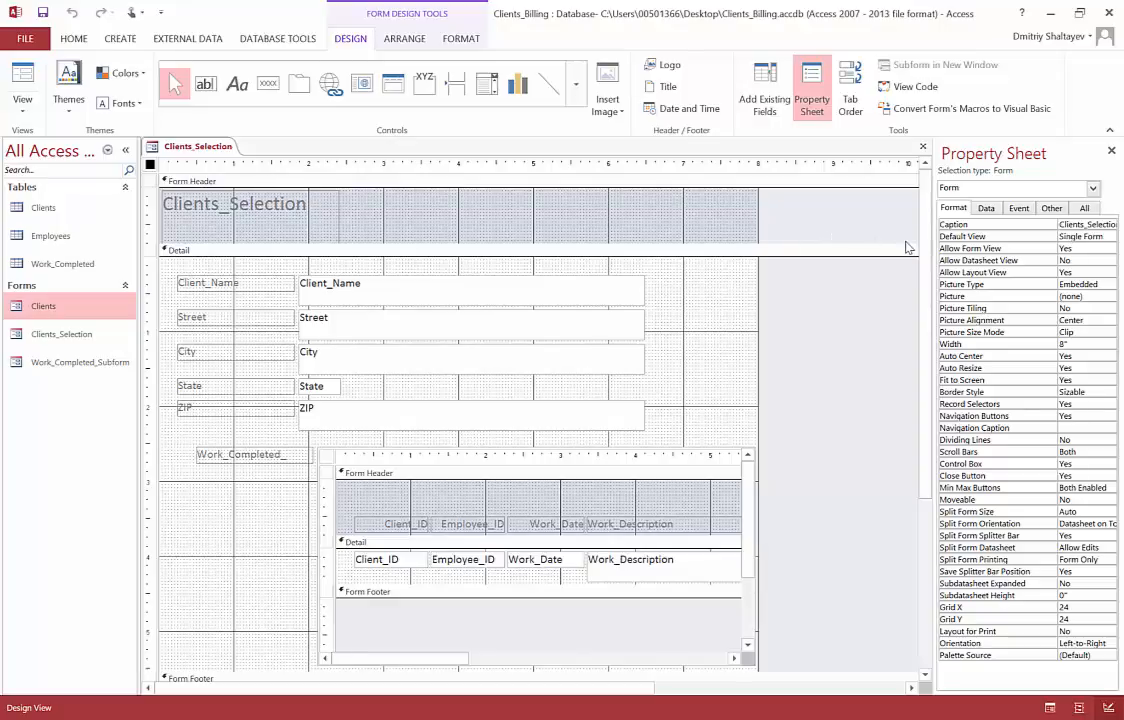
left_click(1111, 150)
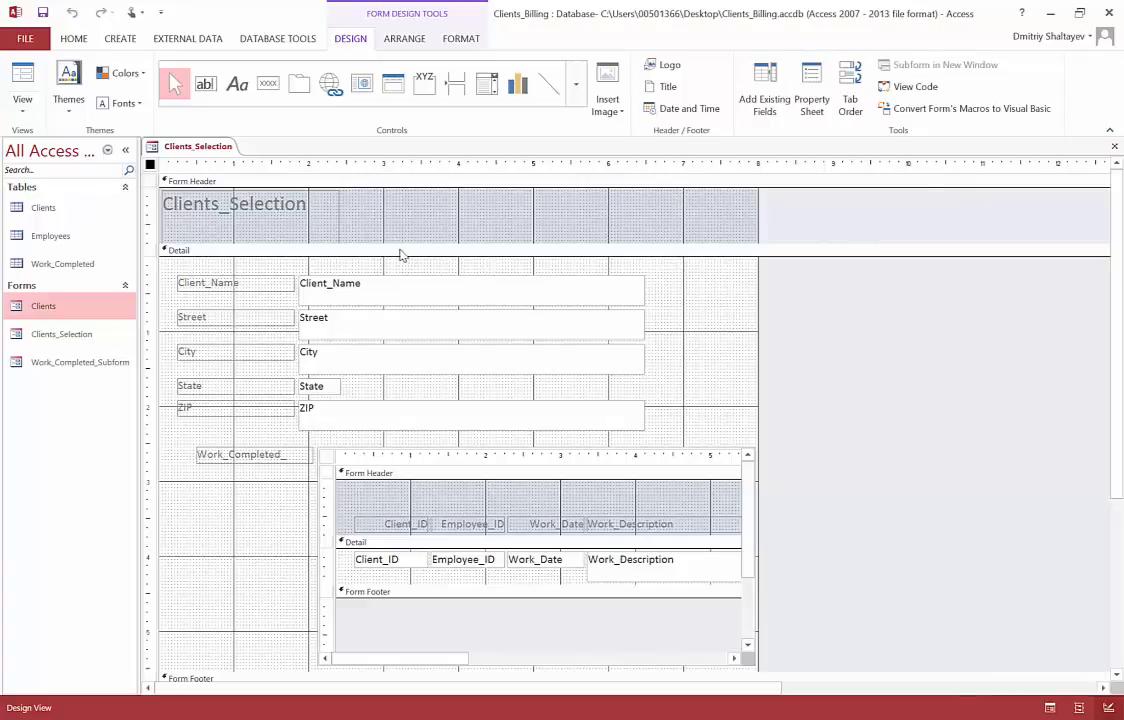
Increase the main form's header section height to about 1 inch by moving the Detail section boundary down
left_click_drag(401, 243, 400, 261)
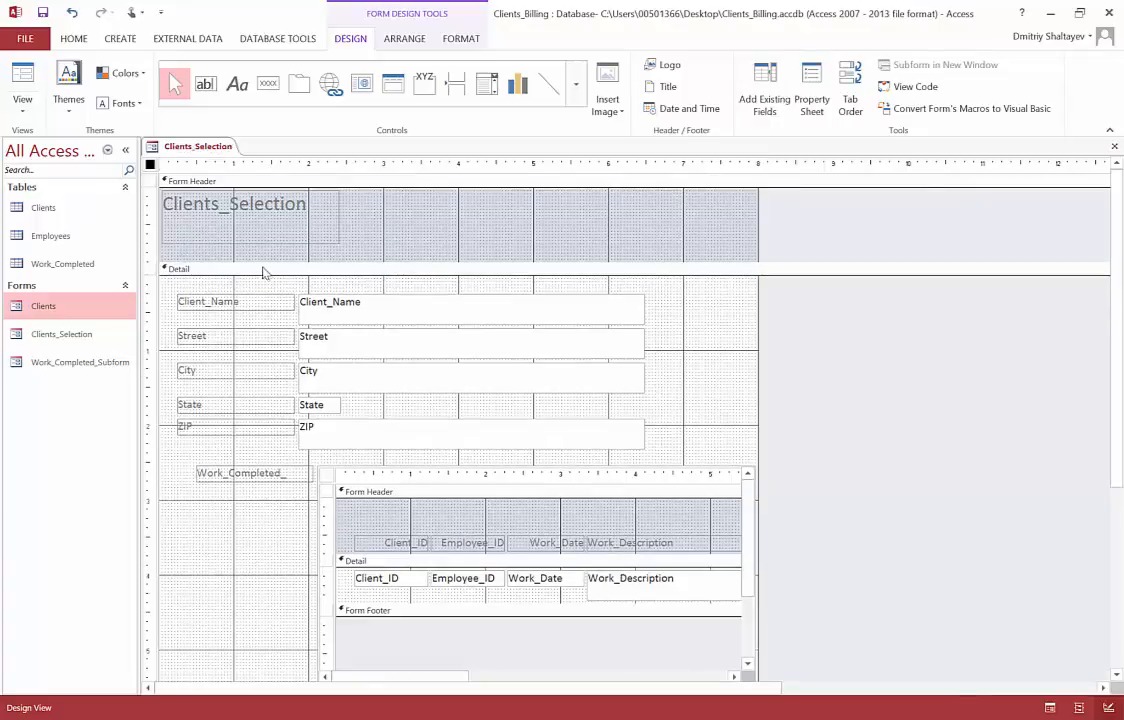
left_click(263, 181)
left_click(247, 267)
left_click(263, 182)
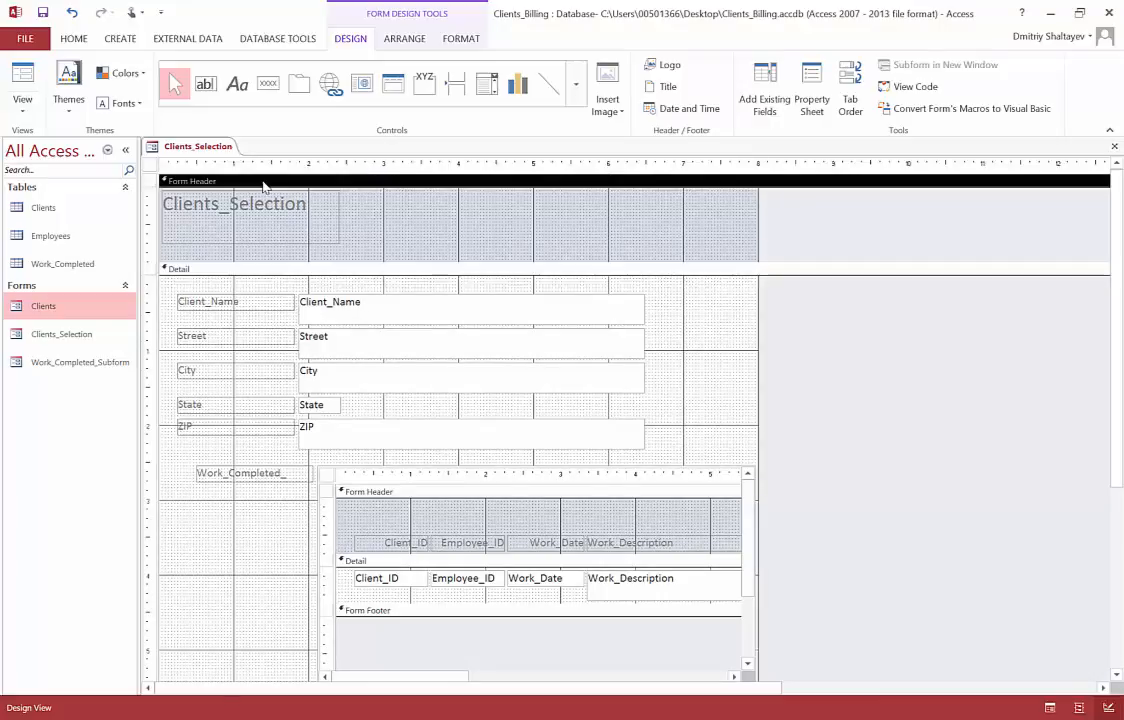
left_click(247, 267)
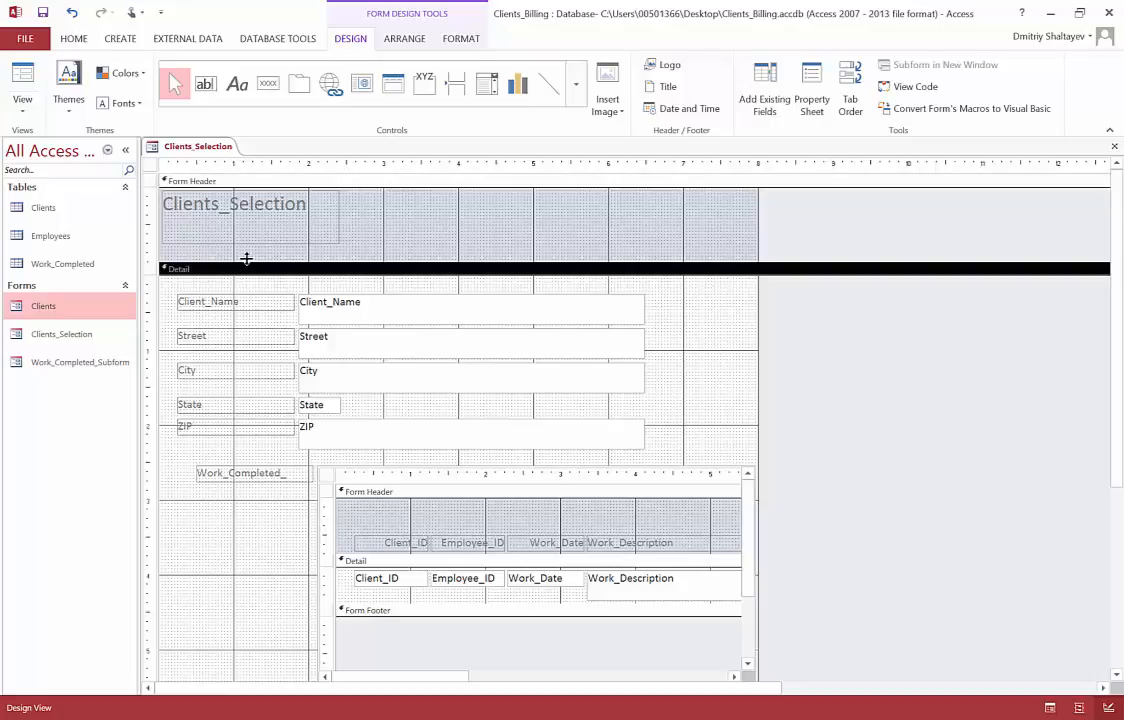
left_click(264, 181)
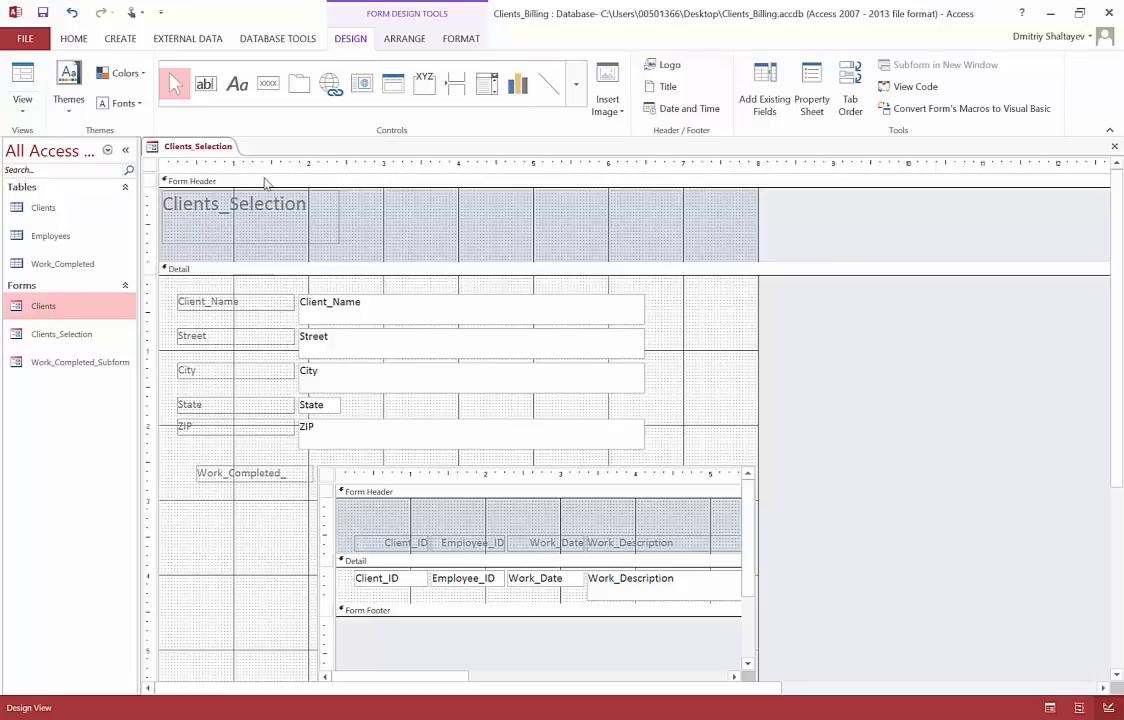
Widen the title label in the form header to about 5 inches and reduce its height to a single text line
left_click(280, 234)
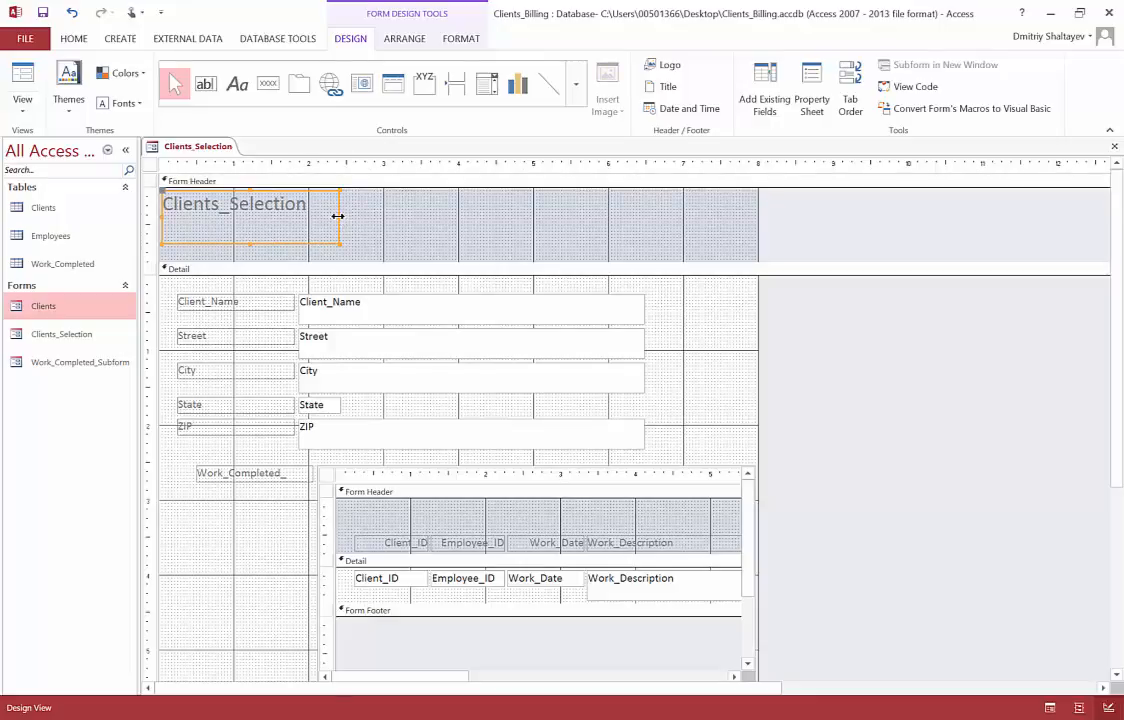
left_click_drag(339, 216, 538, 219)
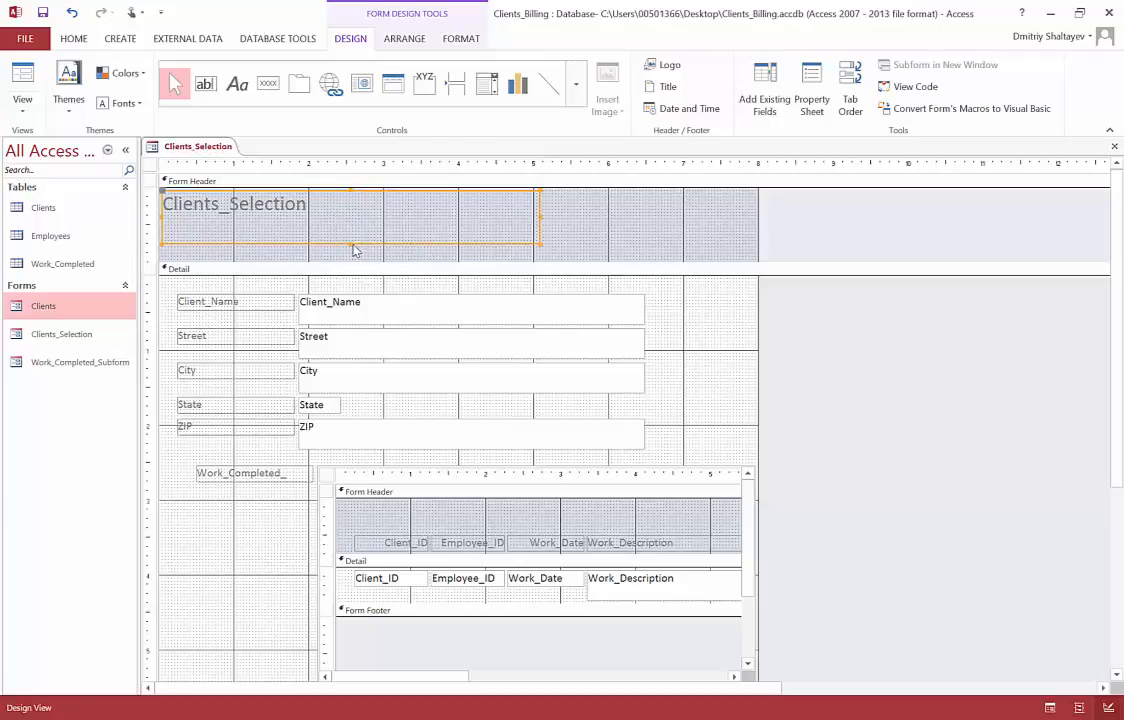
left_click(351, 241)
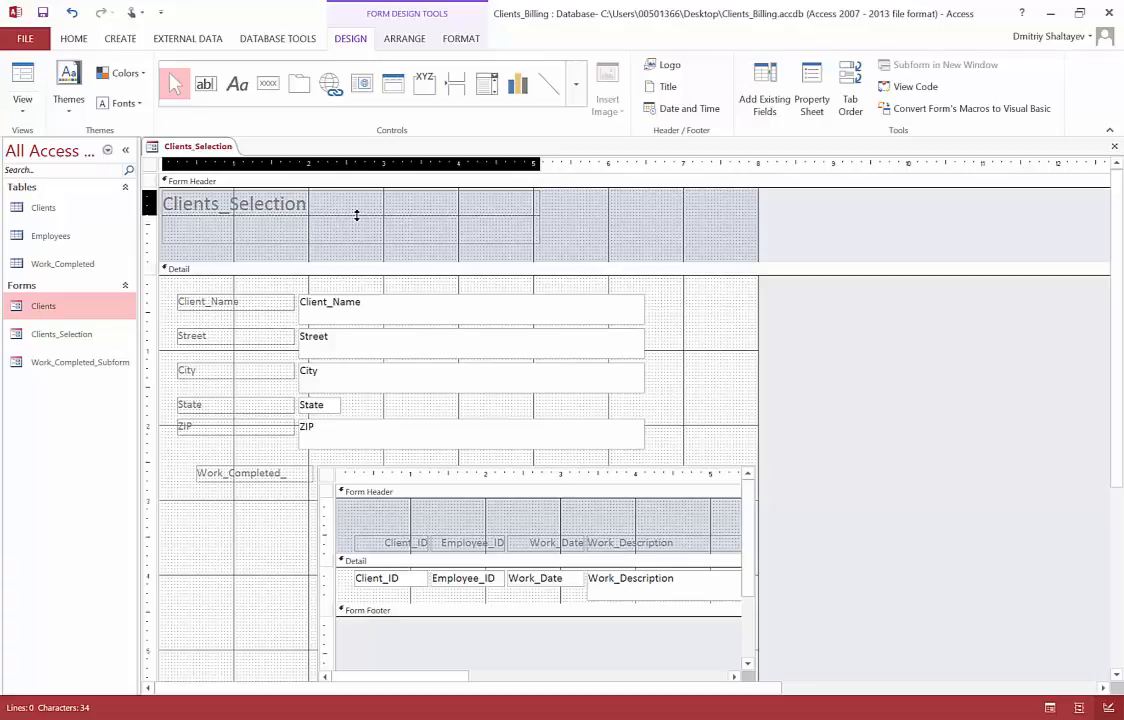
key("Escape")
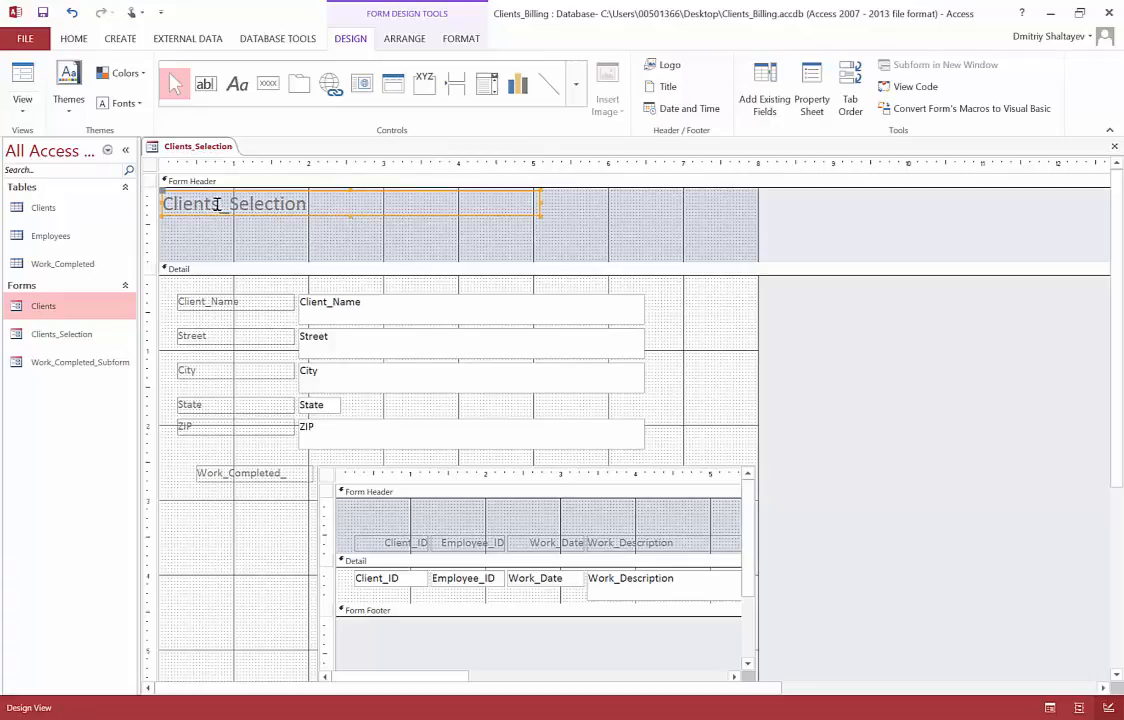
Check the form title in the PowerPoint mockup, and change the header label's text to "Form to Enter Work Completed"
left_click(322, 207)
left_click_drag(320, 204, 140, 197)
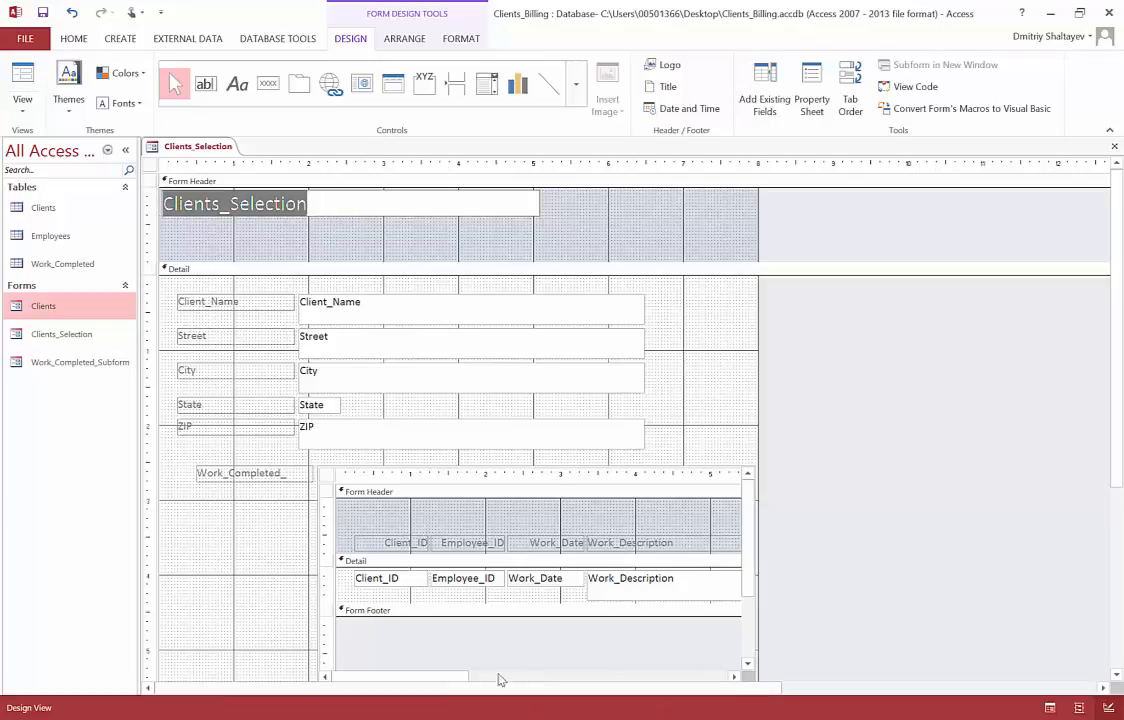
key("alt+Tab")
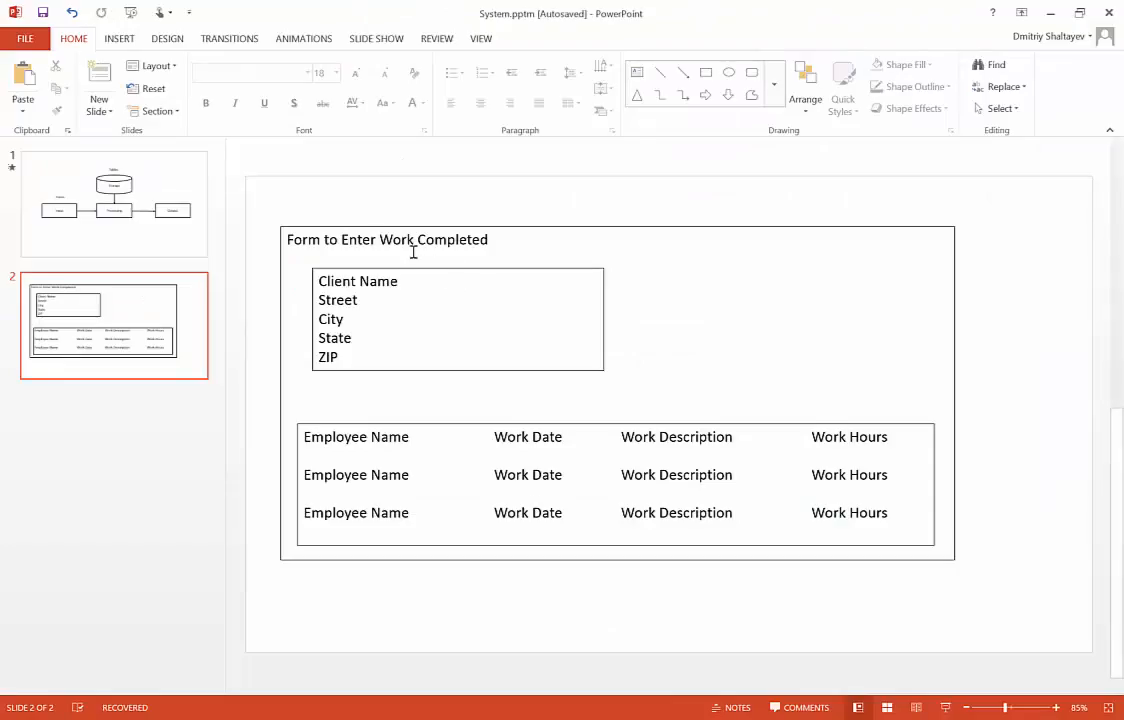
key("alt+Tab")
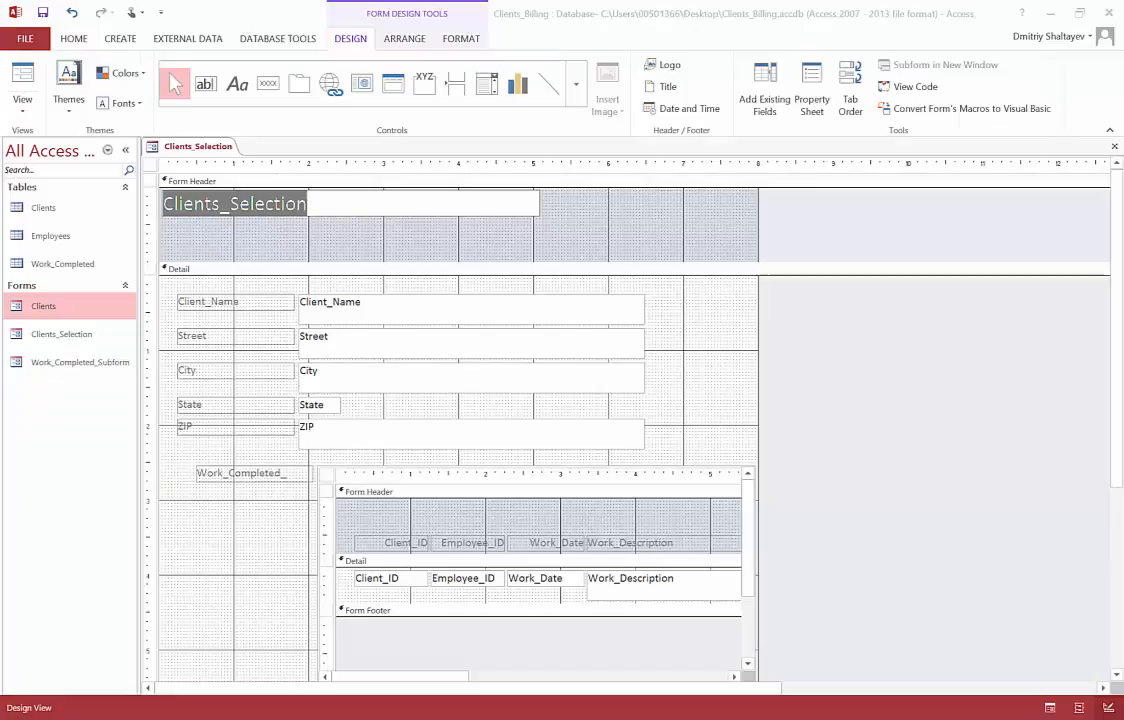
type("Form")
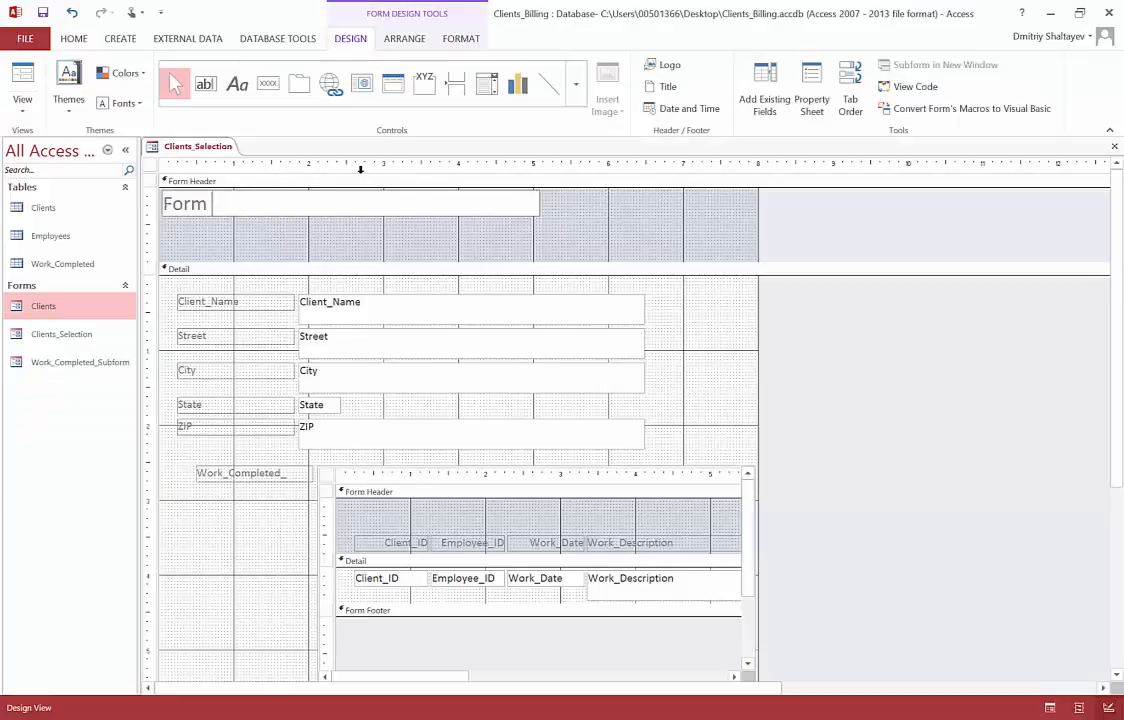
type(" to Enter Work Completed")
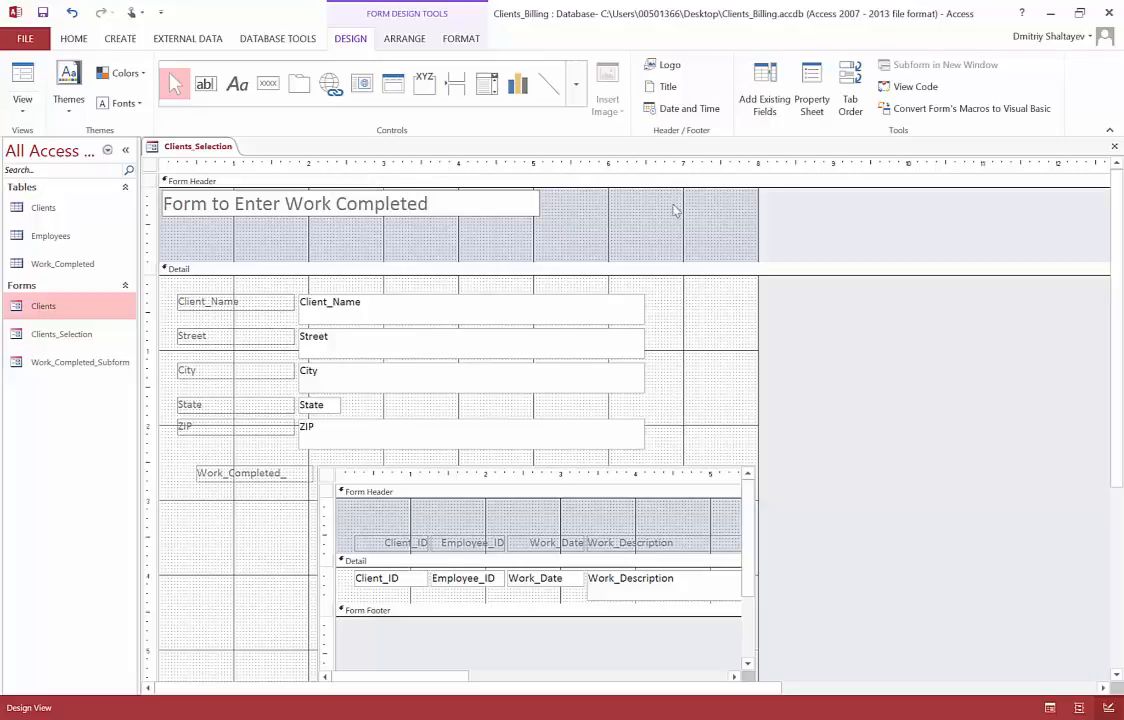
left_click(479, 219)
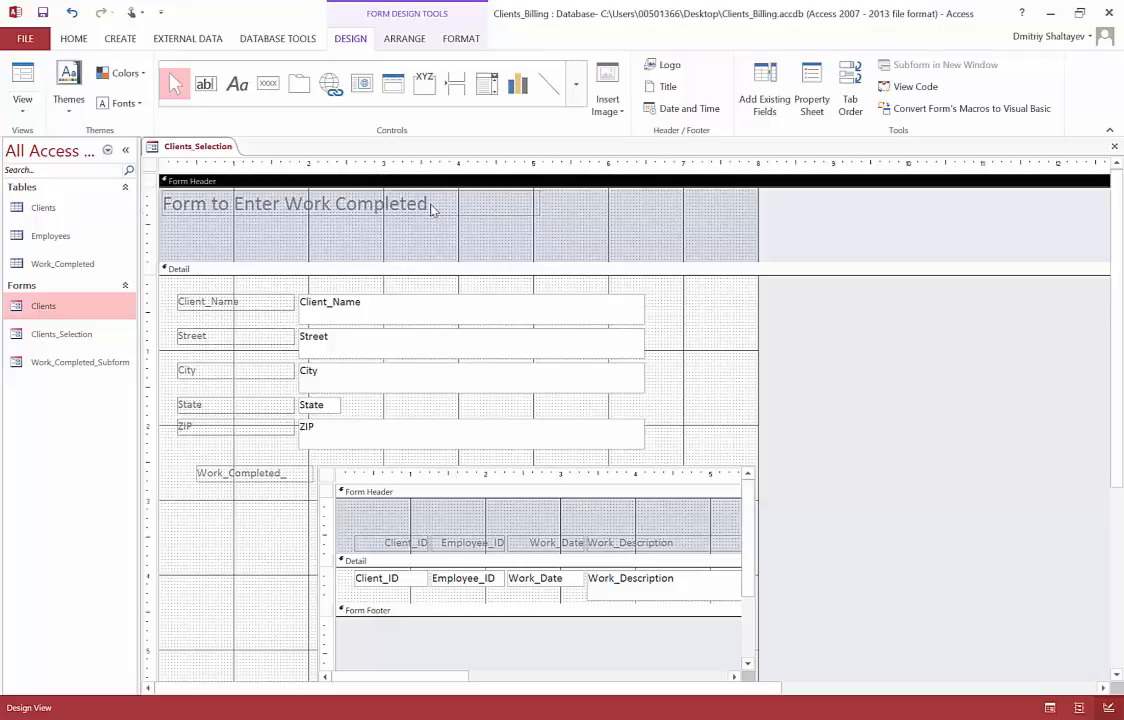
Make the header title "Form to Enter Work Completed" bold and black, and preview the form in Form View
left_click(432, 205)
left_click_drag(430, 205, 150, 200)
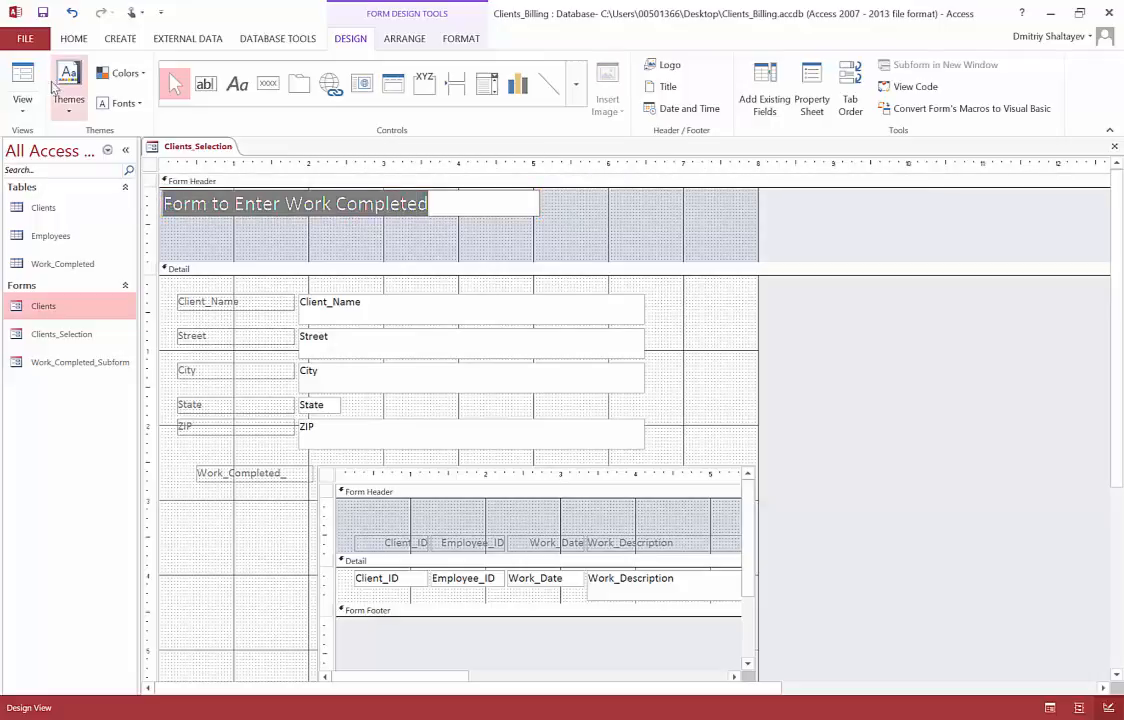
left_click(73, 38)
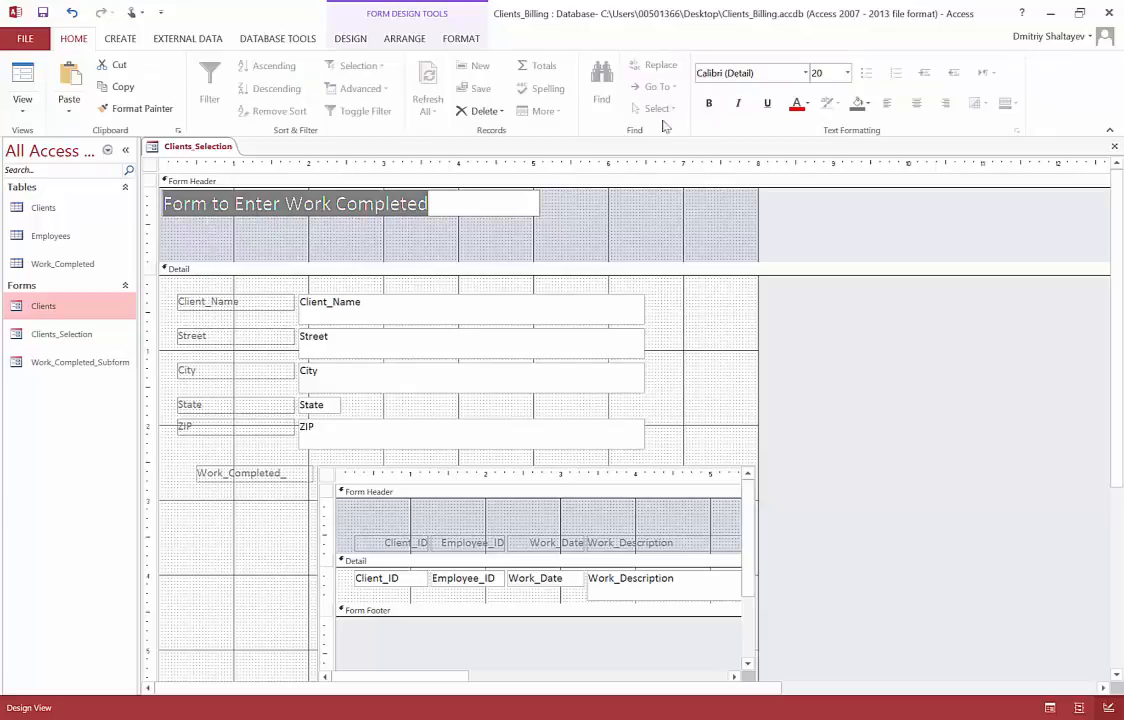
left_click(708, 103)
left_click(806, 103)
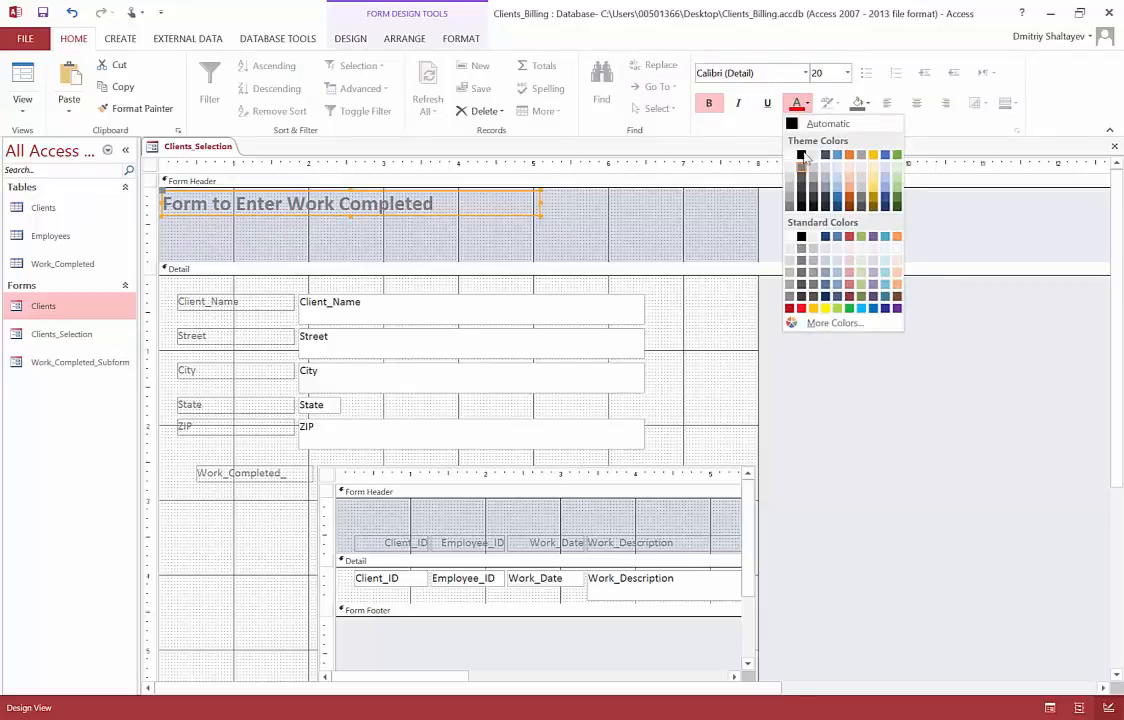
left_click(802, 155)
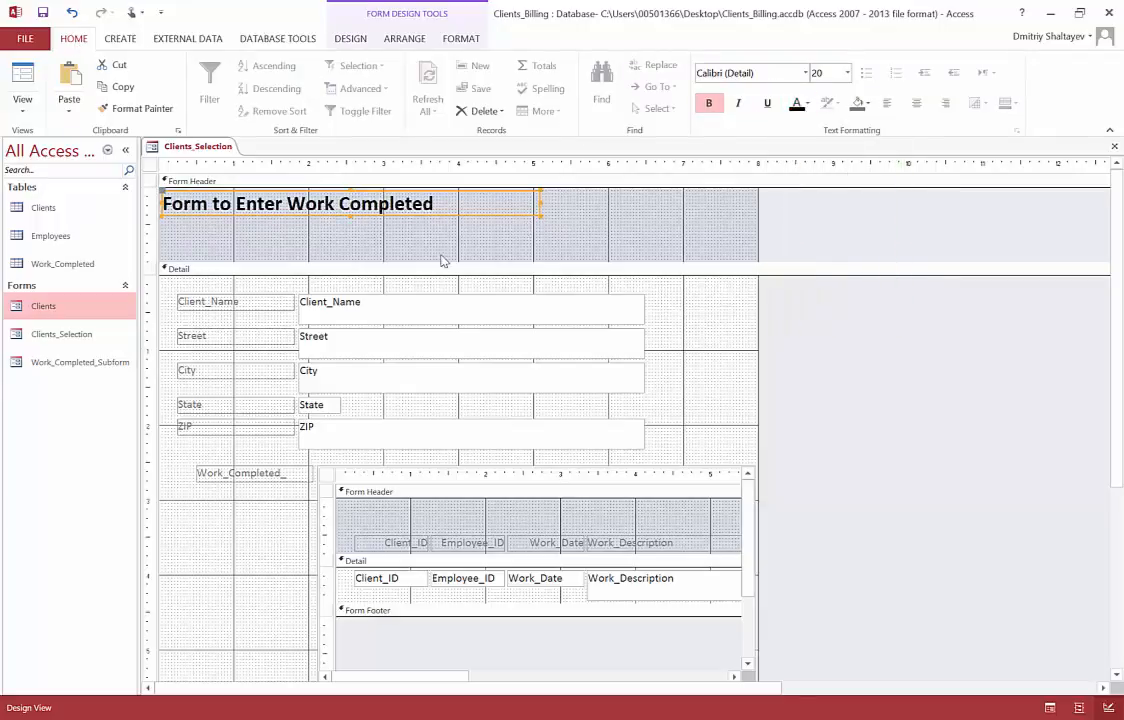
left_click(13, 121)
left_click(42, 141)
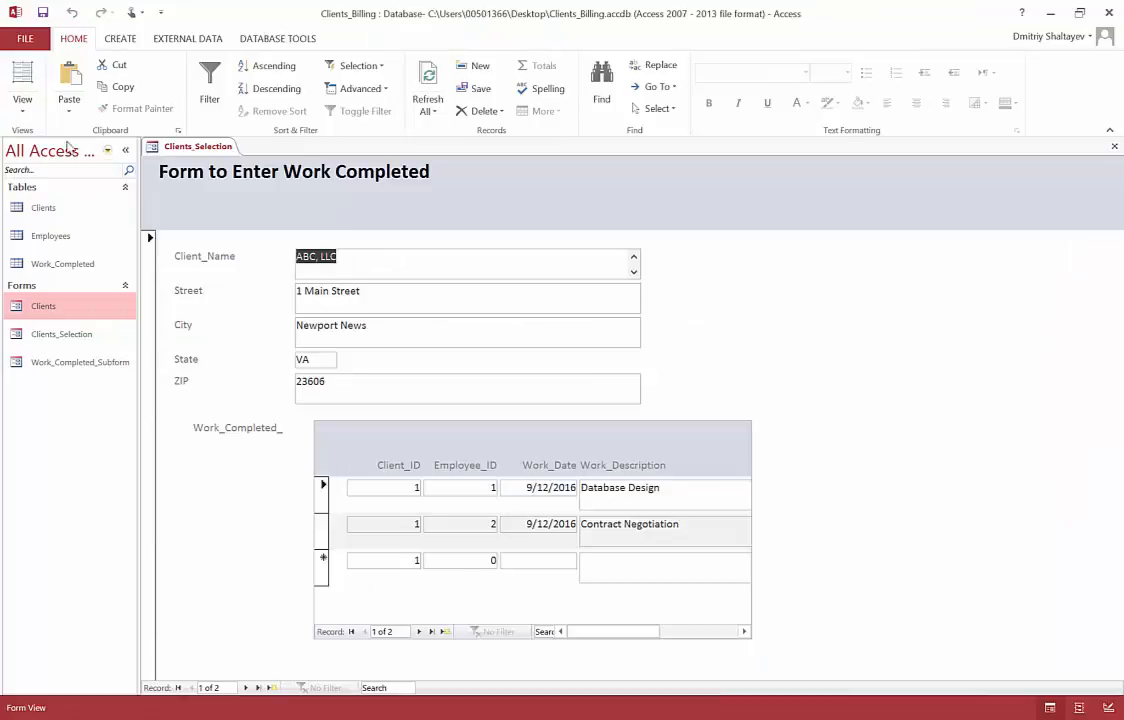
Shrink the Form Header section in Design View to about 0.4 inch so it just fits the title, and preview it in Form View
left_click(22, 110)
left_click(45, 130)
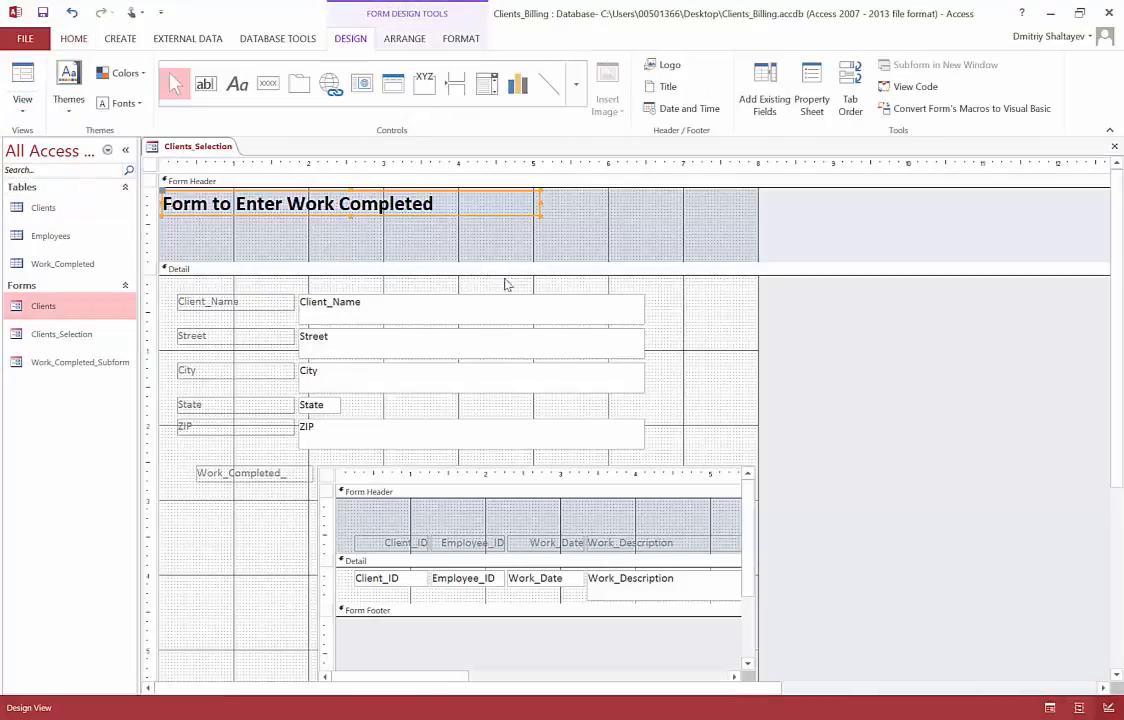
left_click(489, 268)
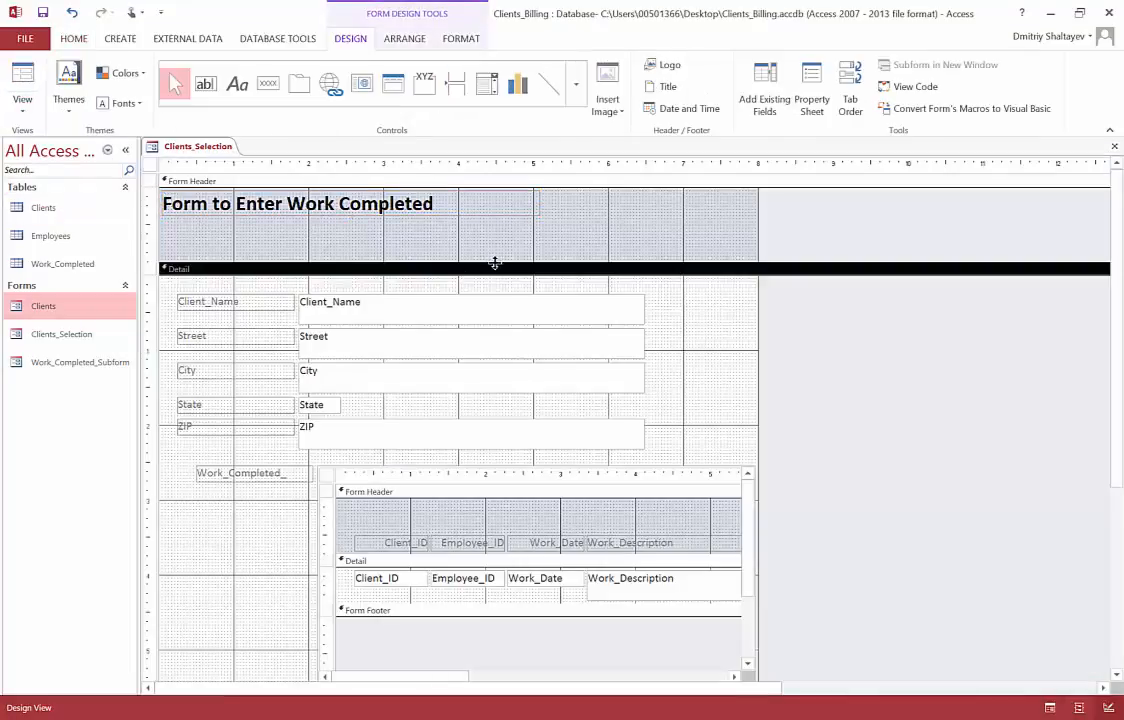
left_click_drag(494, 262, 516, 220)
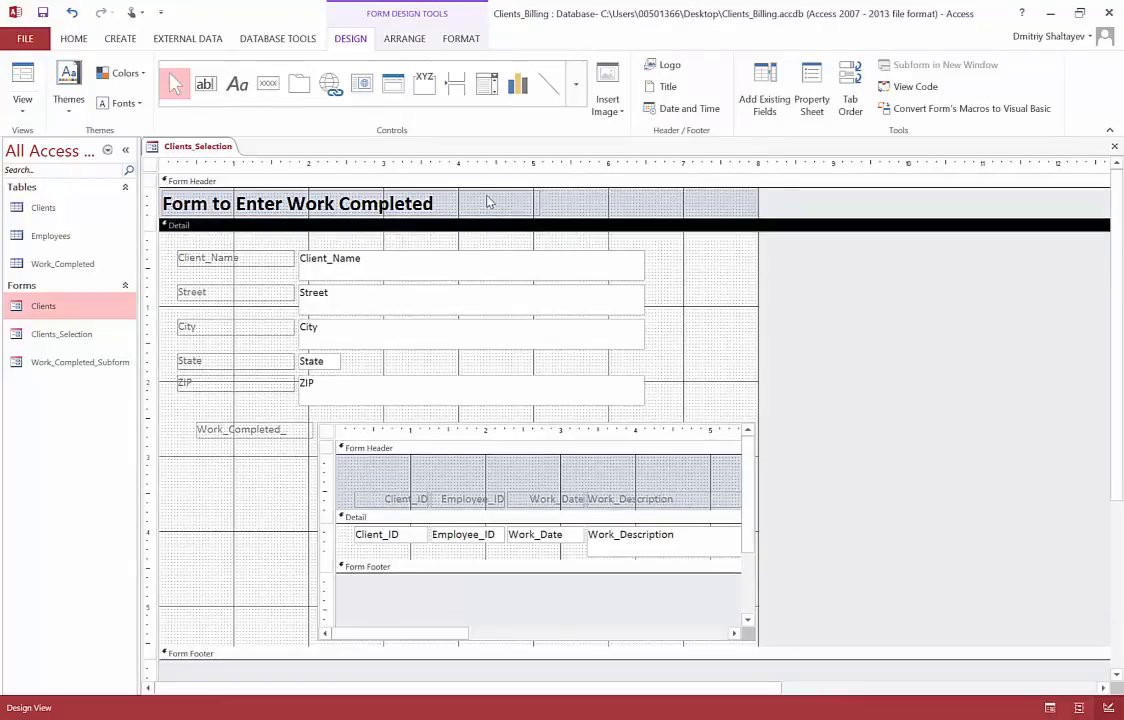
left_click(30, 106)
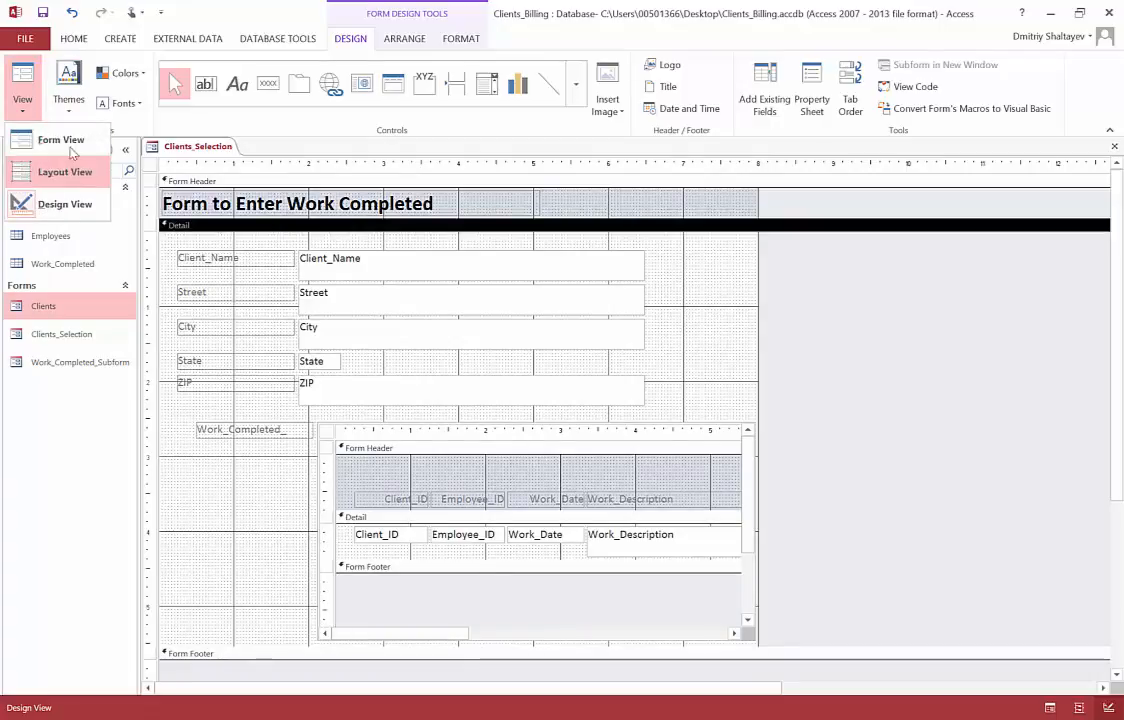
left_click(60, 140)
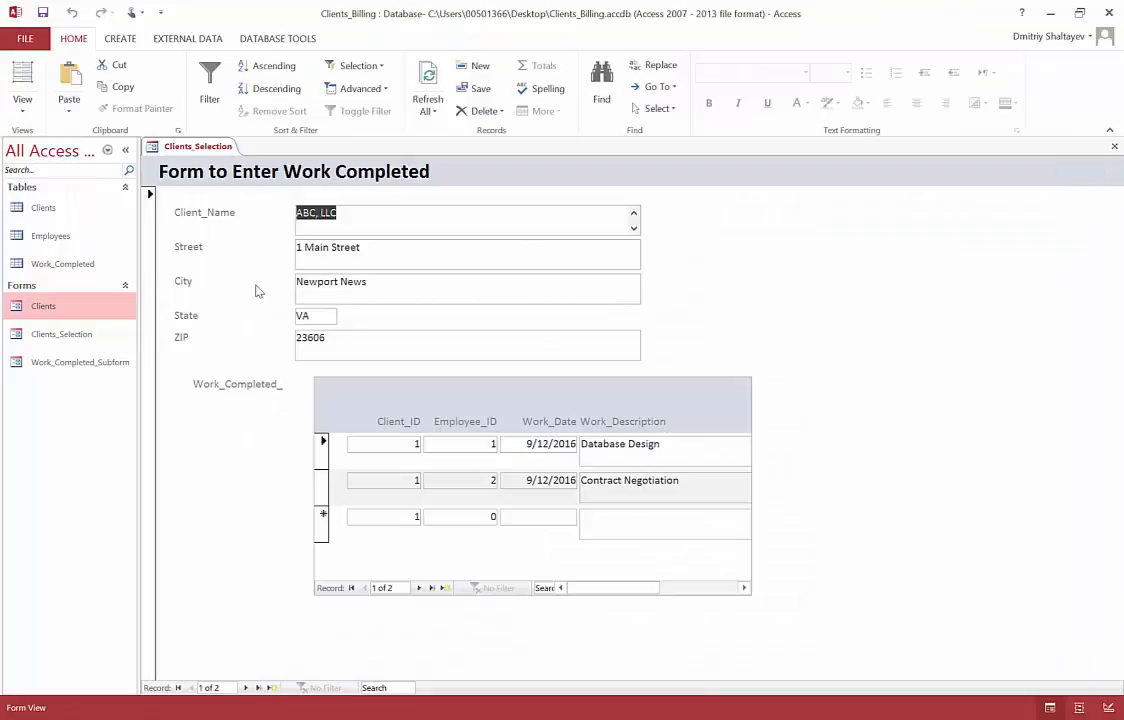
Open the Clients form to compare its field layout, close it, and check the Street and City fields of Clients_Selection
double_click(77, 308)
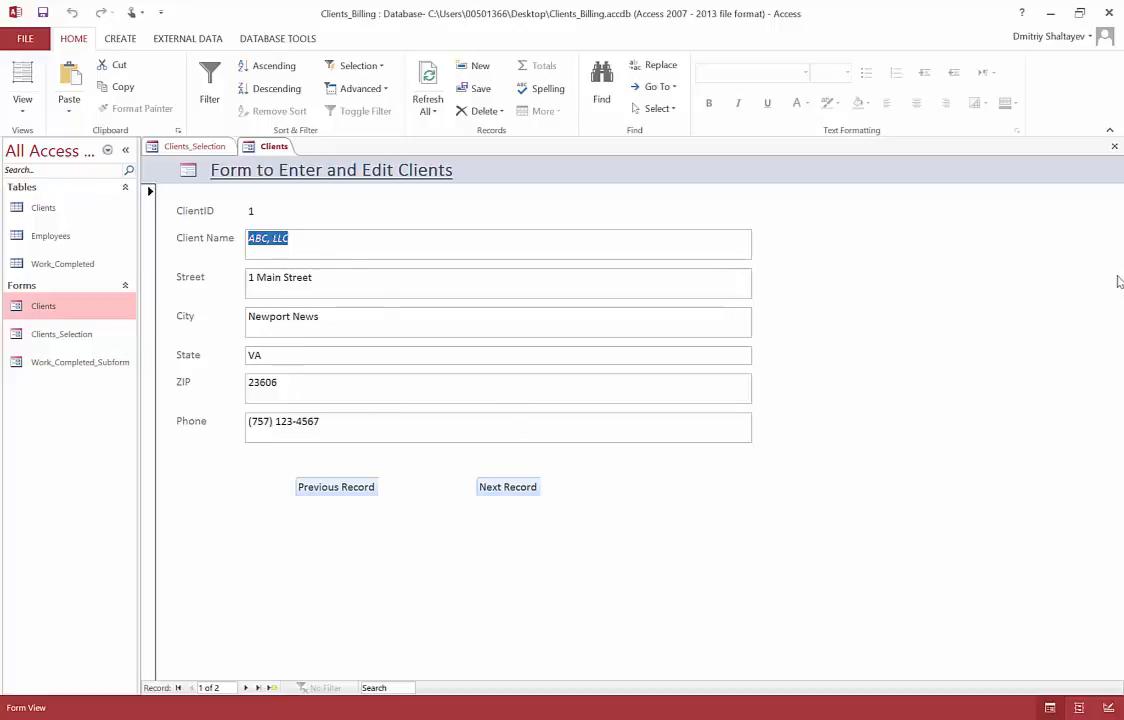
left_click(1115, 147)
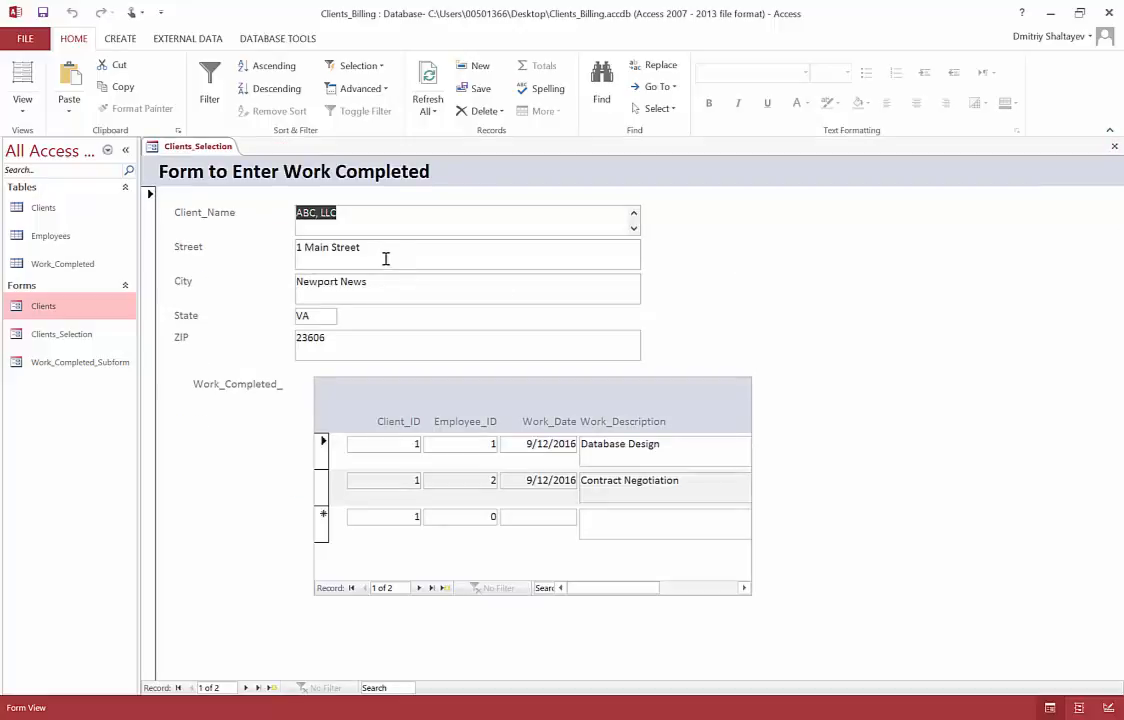
left_click(385, 259)
left_click(430, 287)
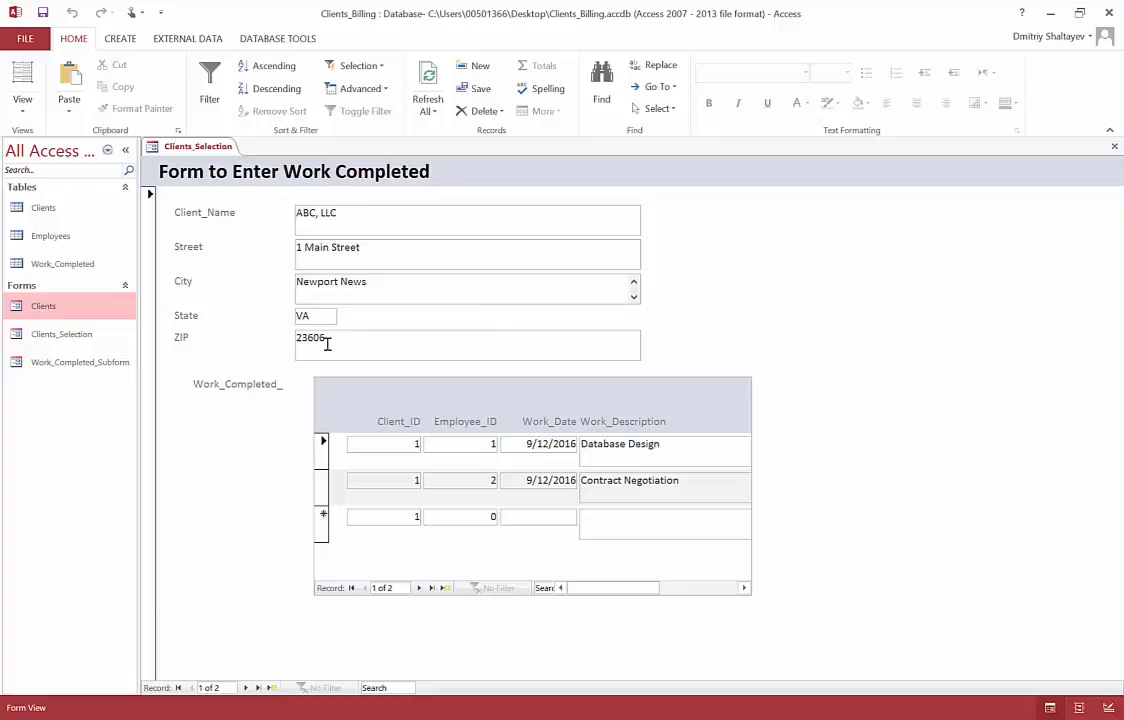
Return Clients_Selection to Design View and change the Client_Name label's text to "Client Name"
left_click(33, 112)
left_click(55, 204)
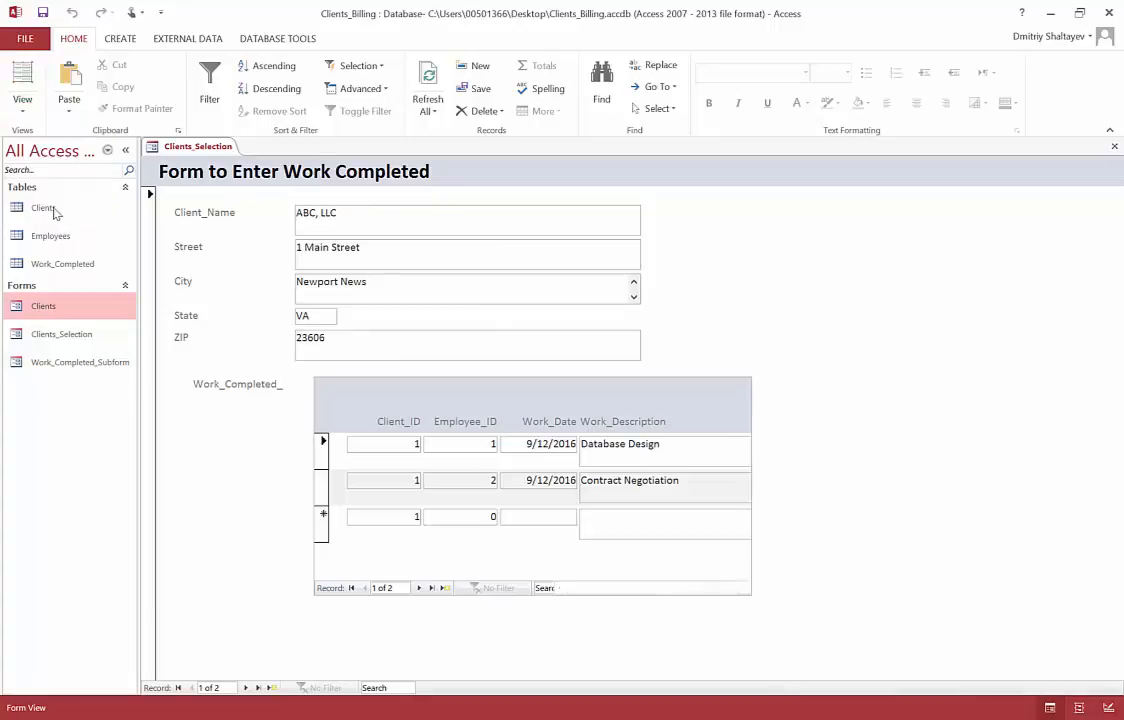
left_click(241, 264)
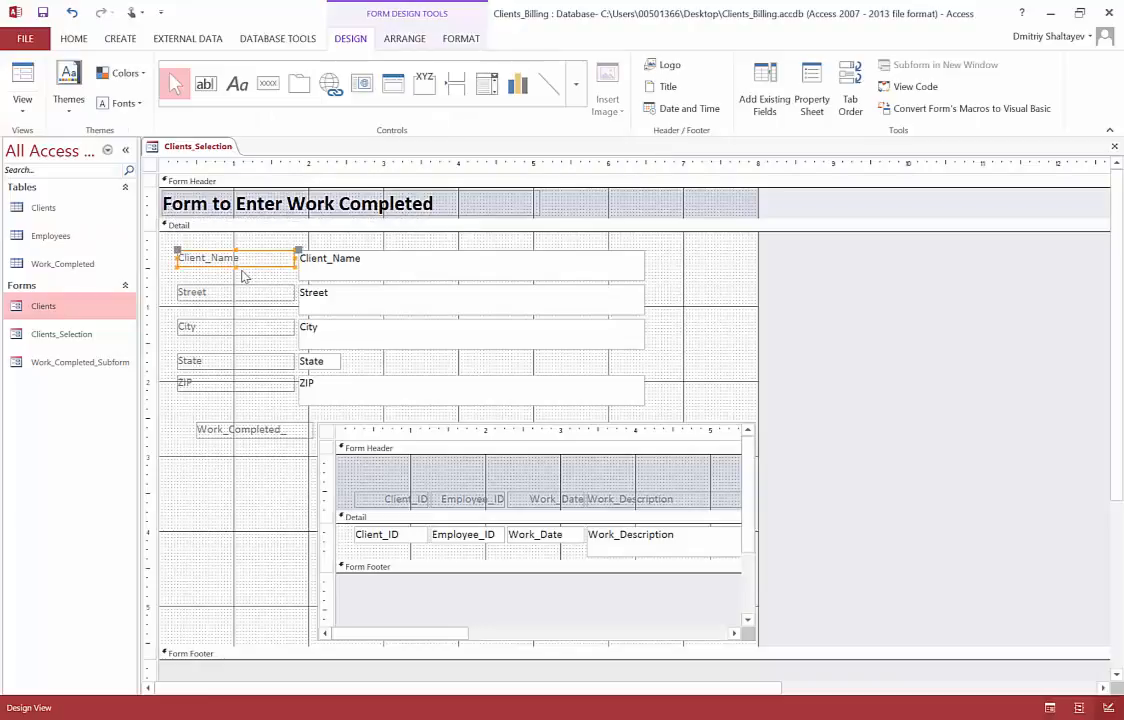
left_click(207, 261)
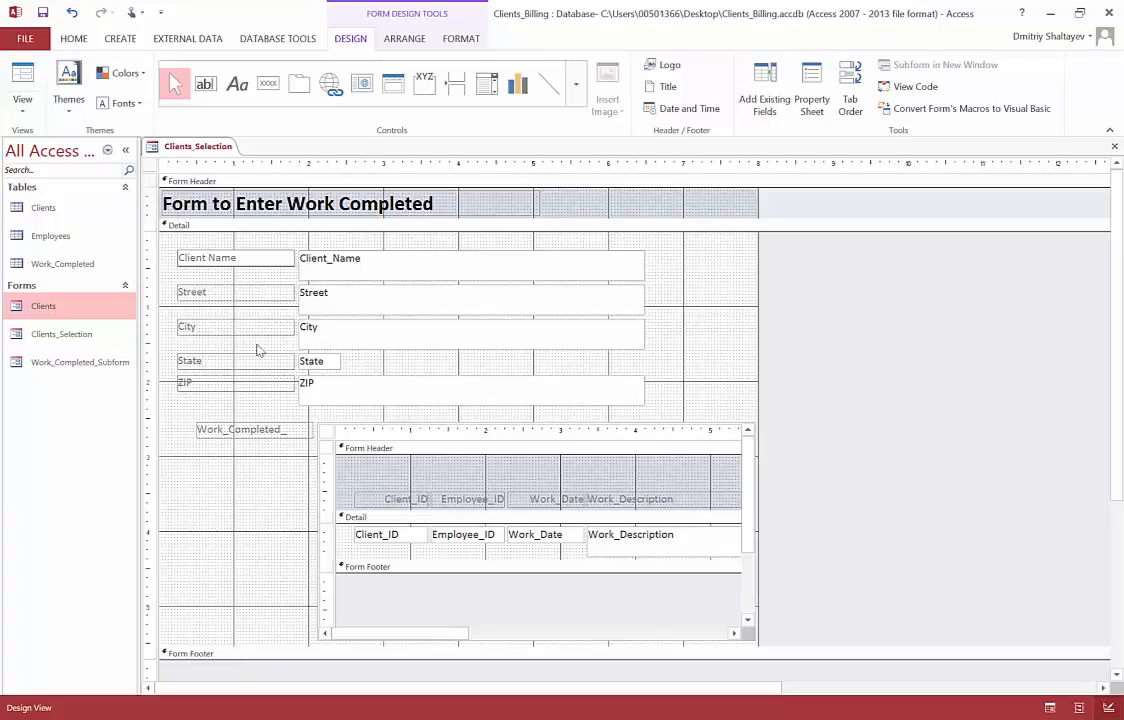
Reduce the height of the Client_Name text box to a single text line
left_click(362, 268)
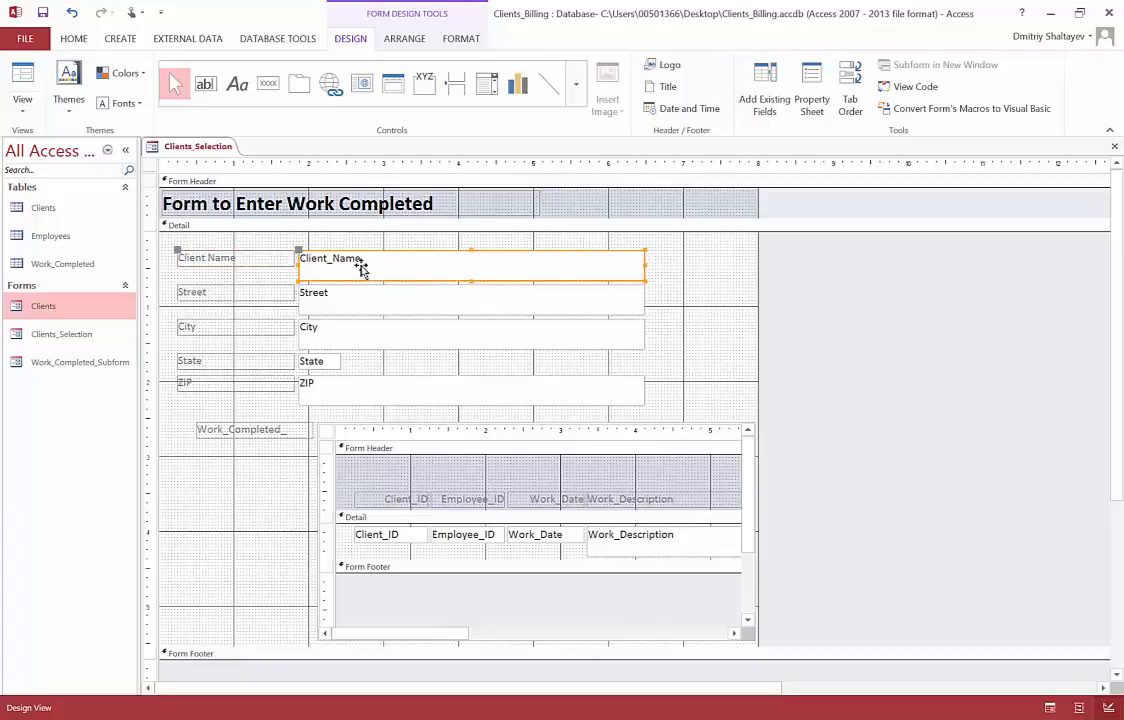
left_click(472, 265)
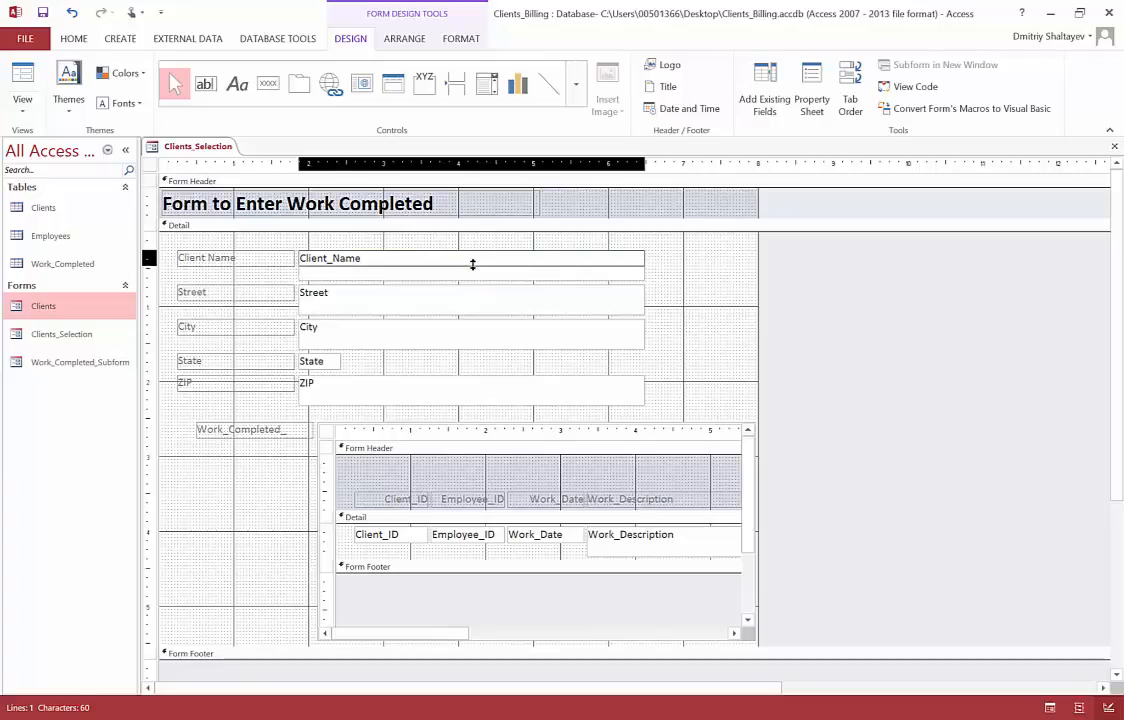
key("Escape")
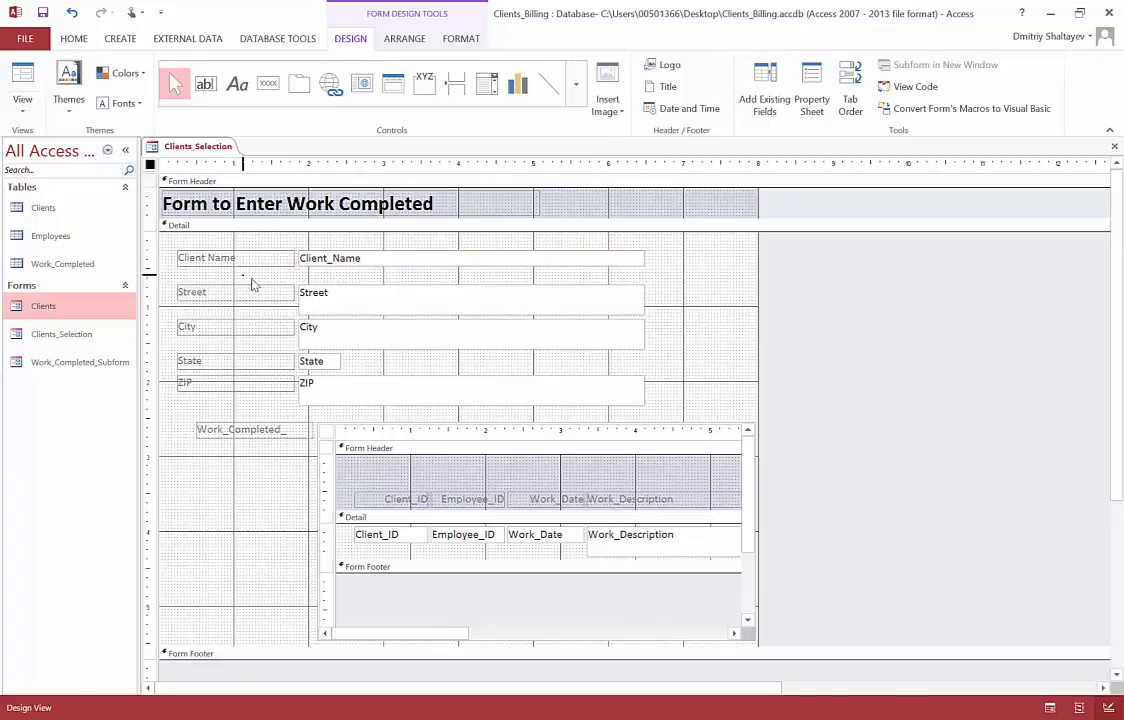
Move the Street label and text box up beneath Client_Name, and reduce the Street text box to a single line's height
left_click_drag(241, 277, 384, 272)
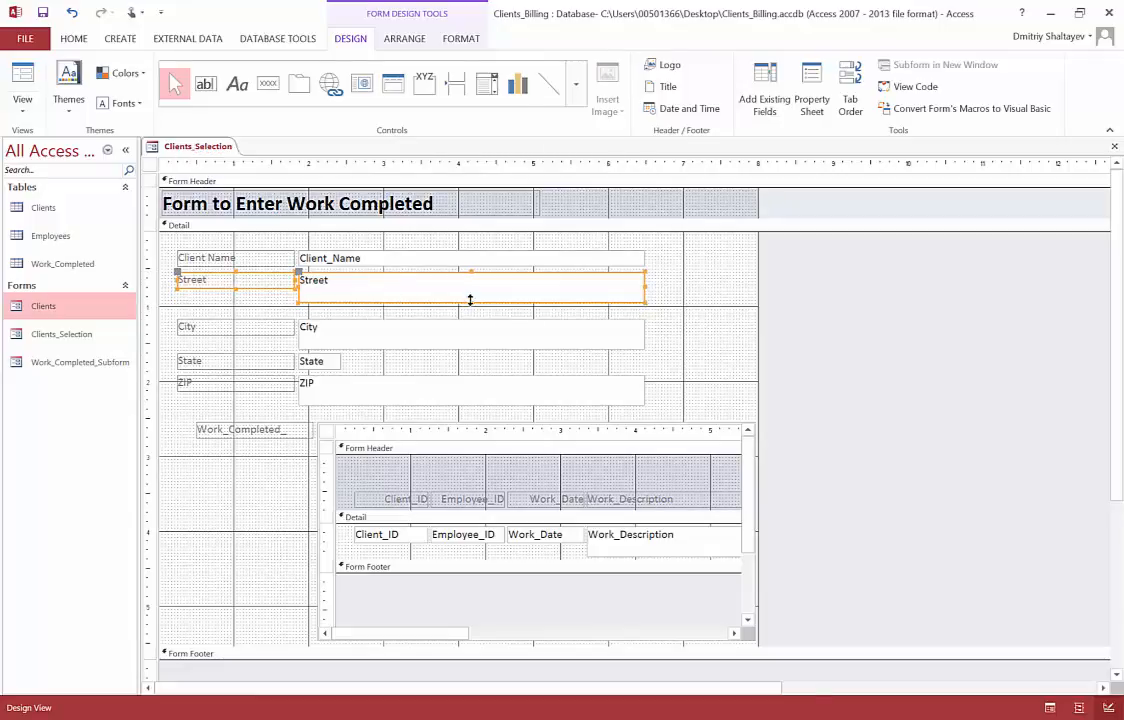
left_click(675, 309)
left_click(506, 298)
left_click_drag(472, 302, 472, 290)
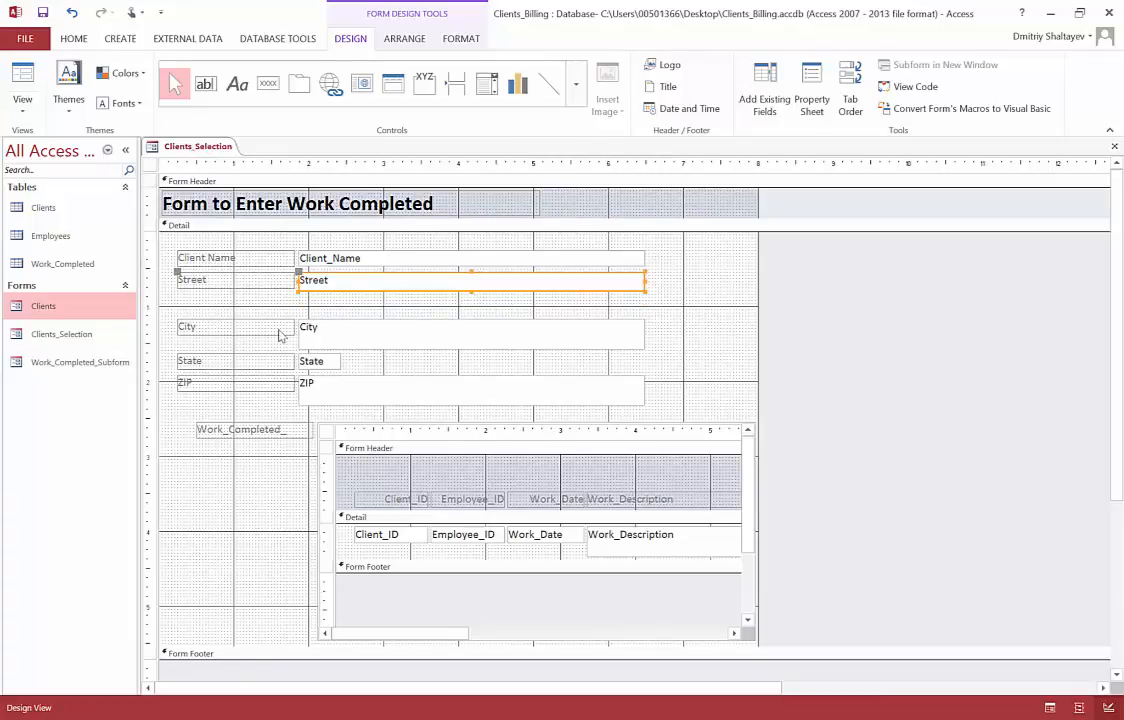
Move the City label and text box up beneath Street, and reduce the City text box to a single line's height
left_click(395, 325)
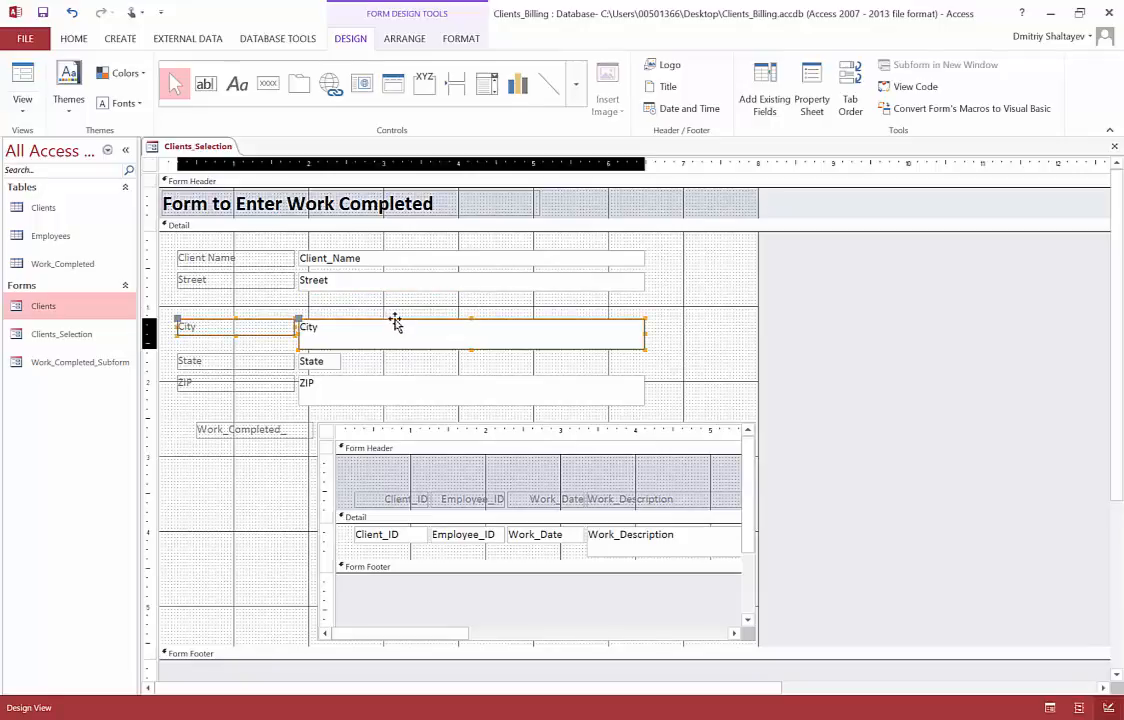
left_click_drag(395, 325, 395, 302)
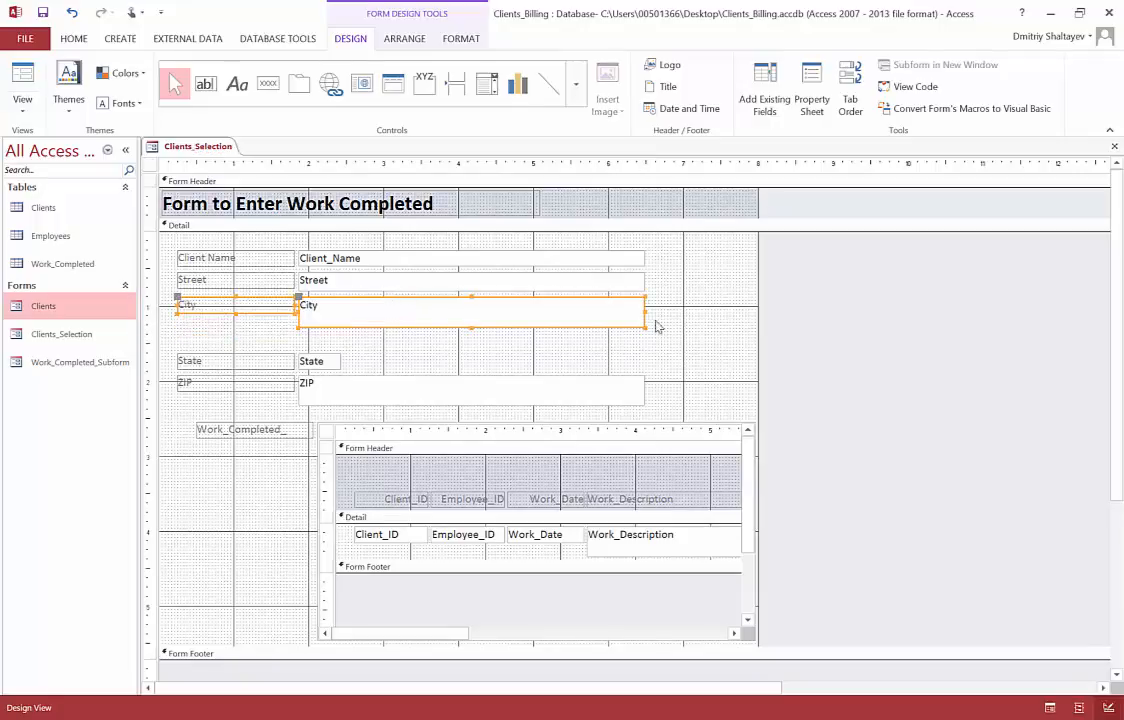
left_click(599, 330)
left_click(499, 318)
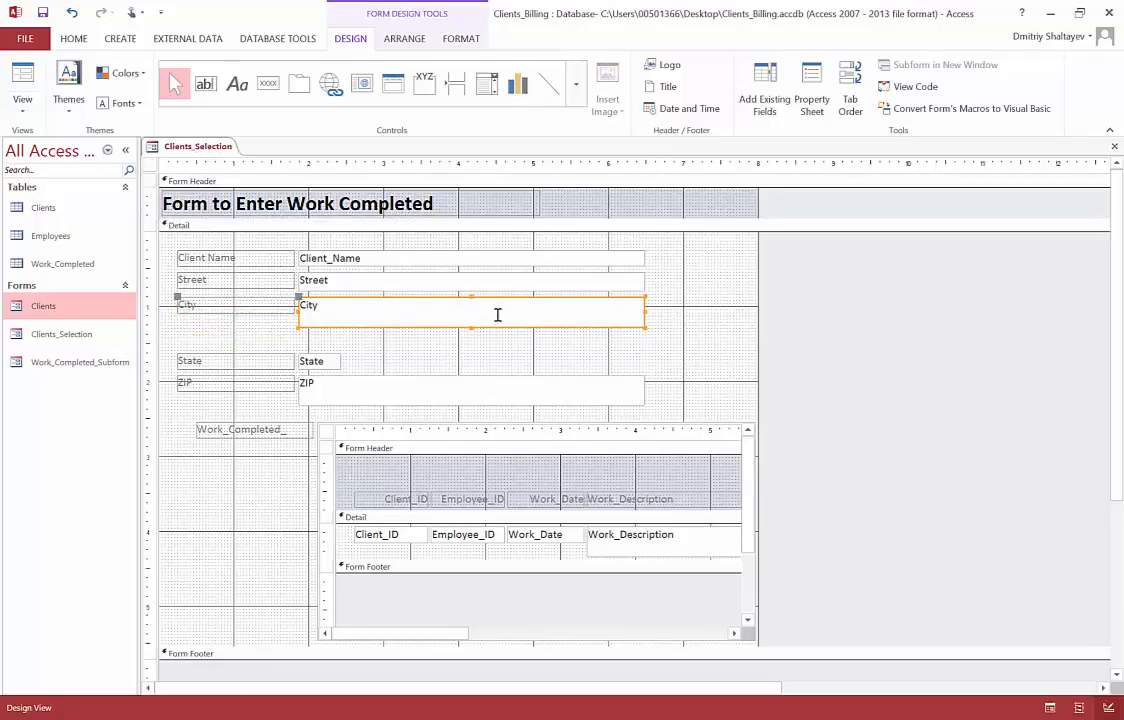
left_click_drag(470, 327, 472, 314)
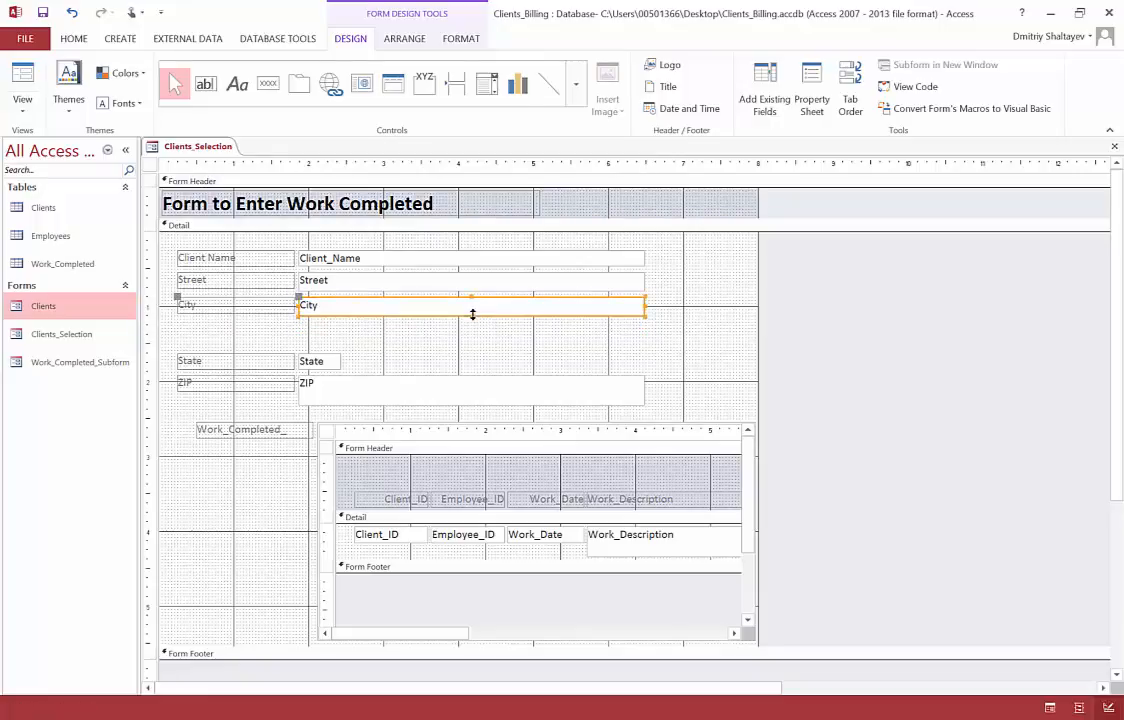
Move the State and ZIP labels and text boxes up beneath City, and reduce the ZIP text box to a single line's height
left_click_drag(215, 345, 281, 325)
left_click_drag(258, 368, 359, 356)
left_click(427, 336)
left_click(420, 366)
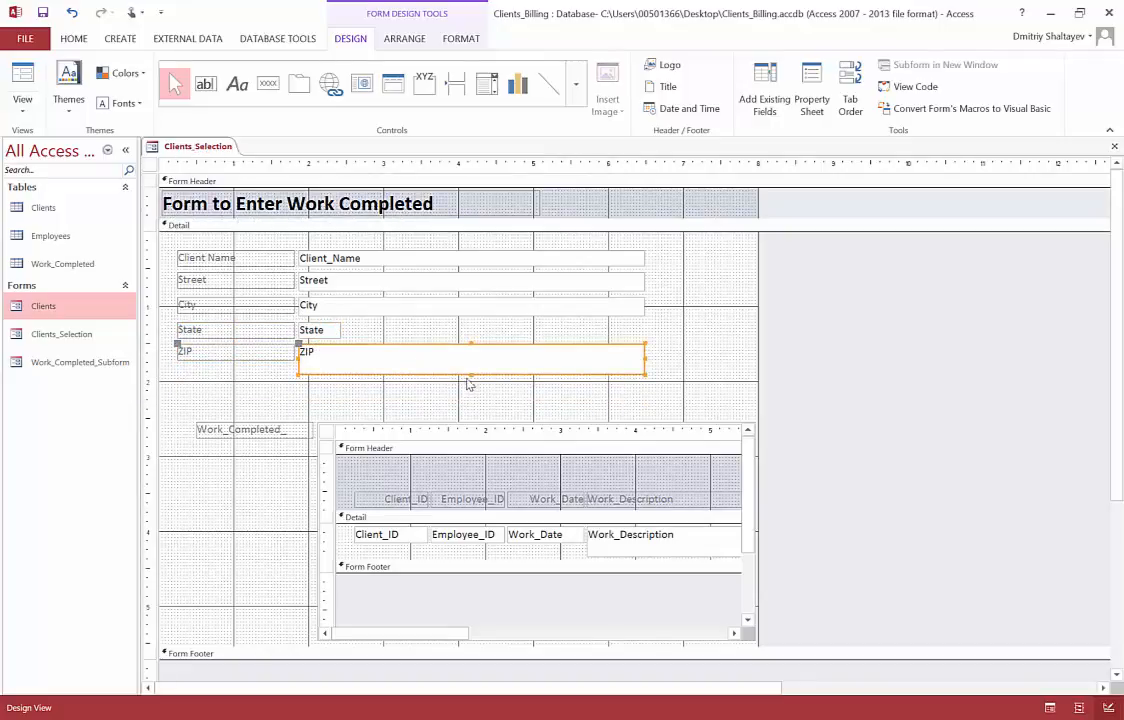
left_click_drag(470, 372, 467, 362)
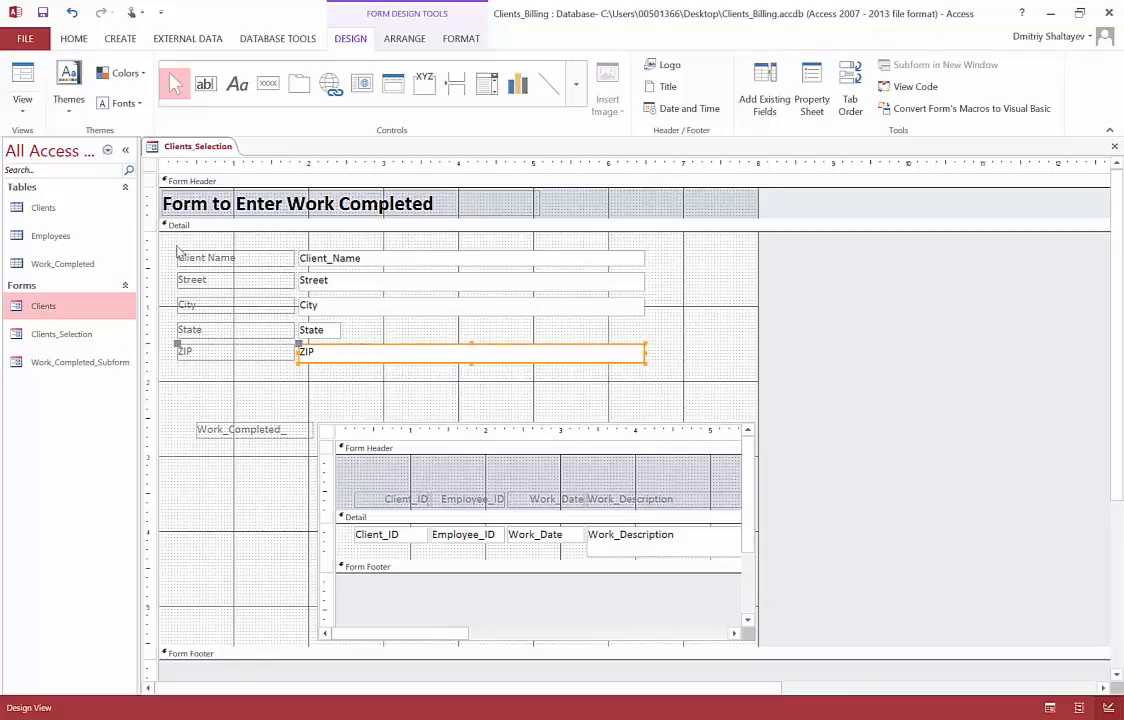
Make the Client Name, Street, City, State and ZIP labels bold with a blue font color
left_click_drag(170, 248, 238, 370)
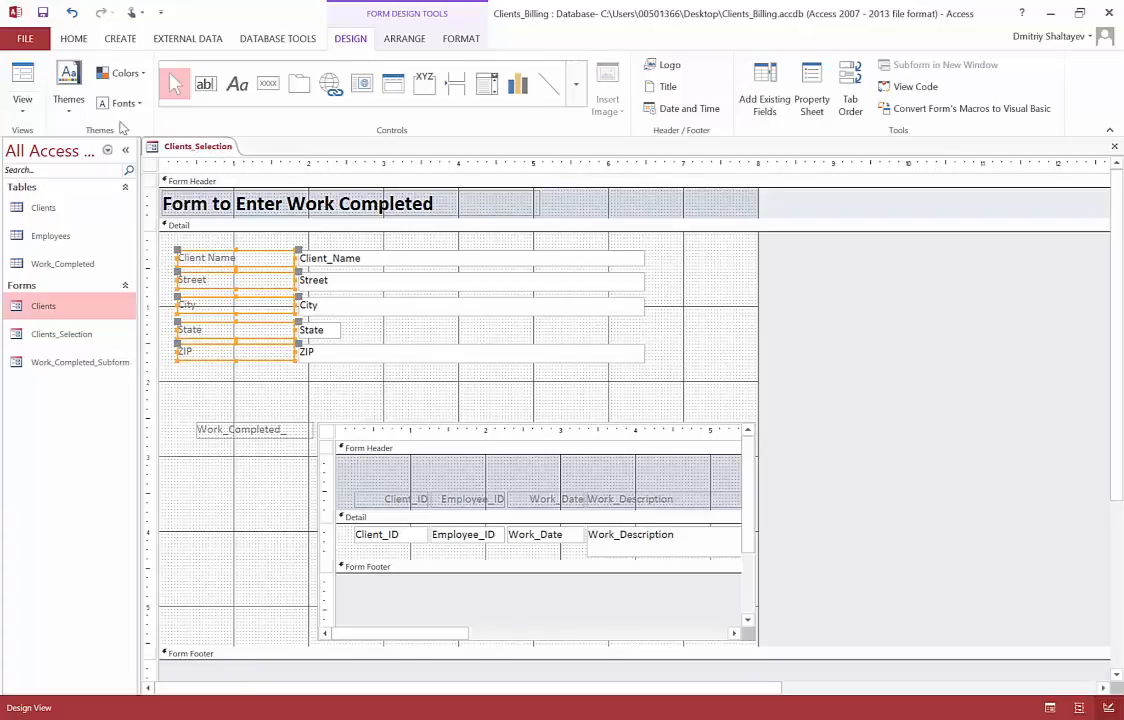
left_click(77, 45)
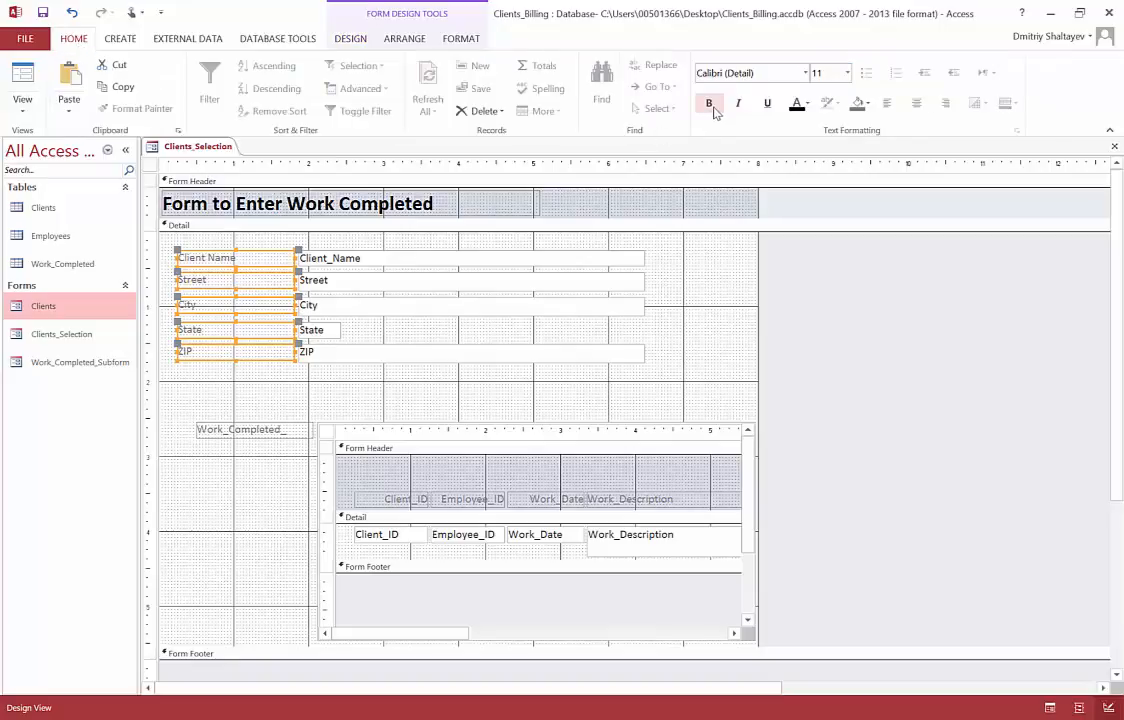
left_click(806, 103)
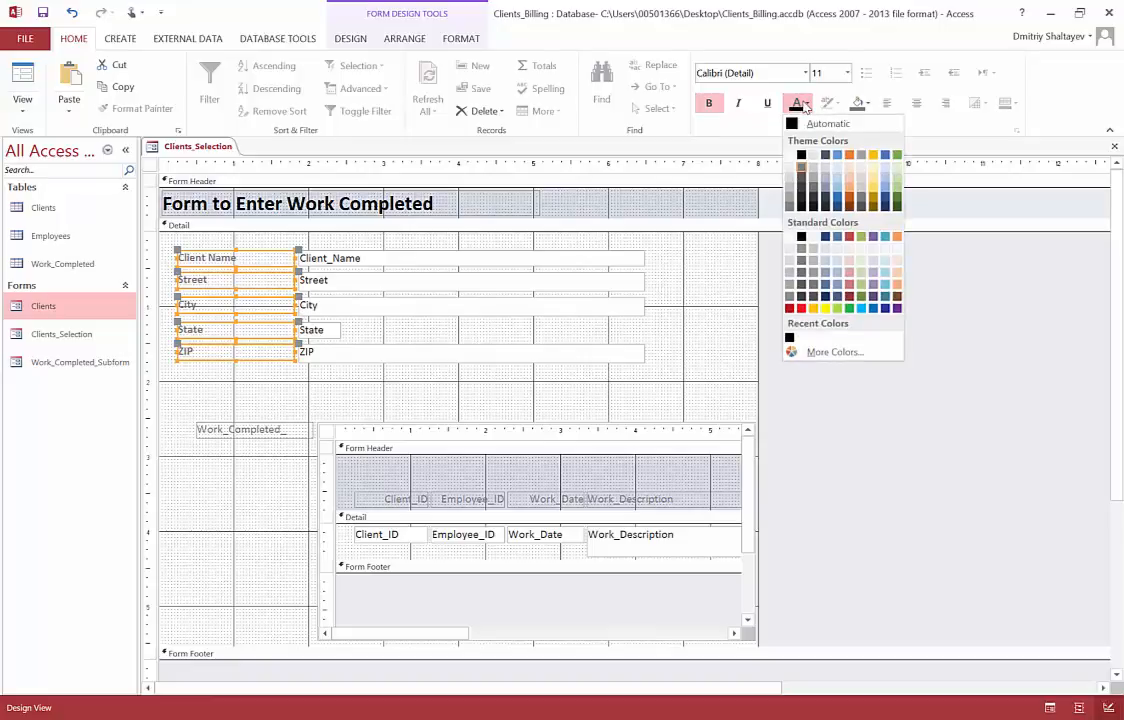
left_click(825, 182)
left_click(281, 394)
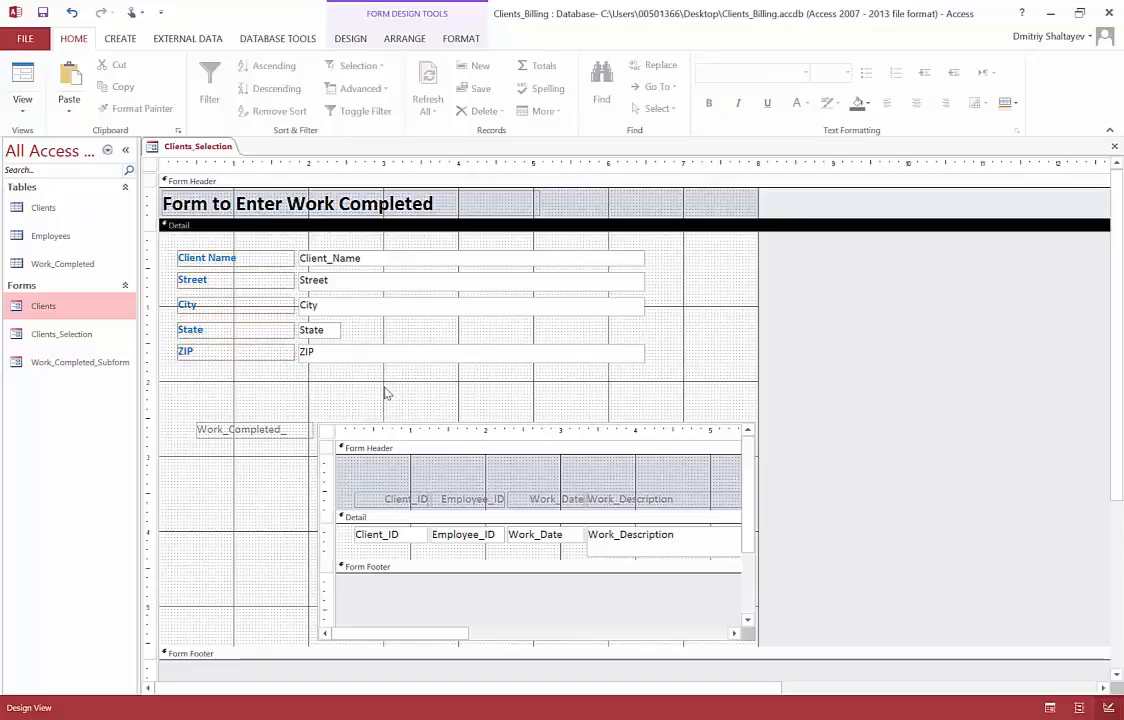
Preview the form in Form View, move the focus to the Street field, and return to Design View
left_click_drag(386, 393, 295, 242)
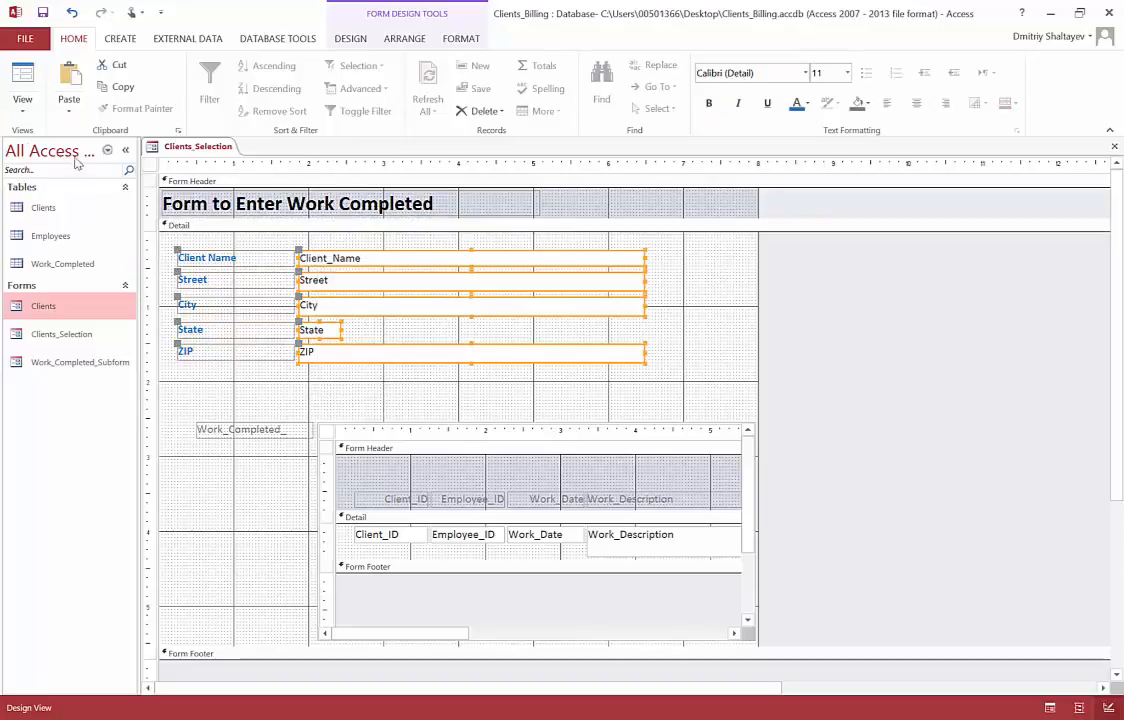
left_click(22, 80)
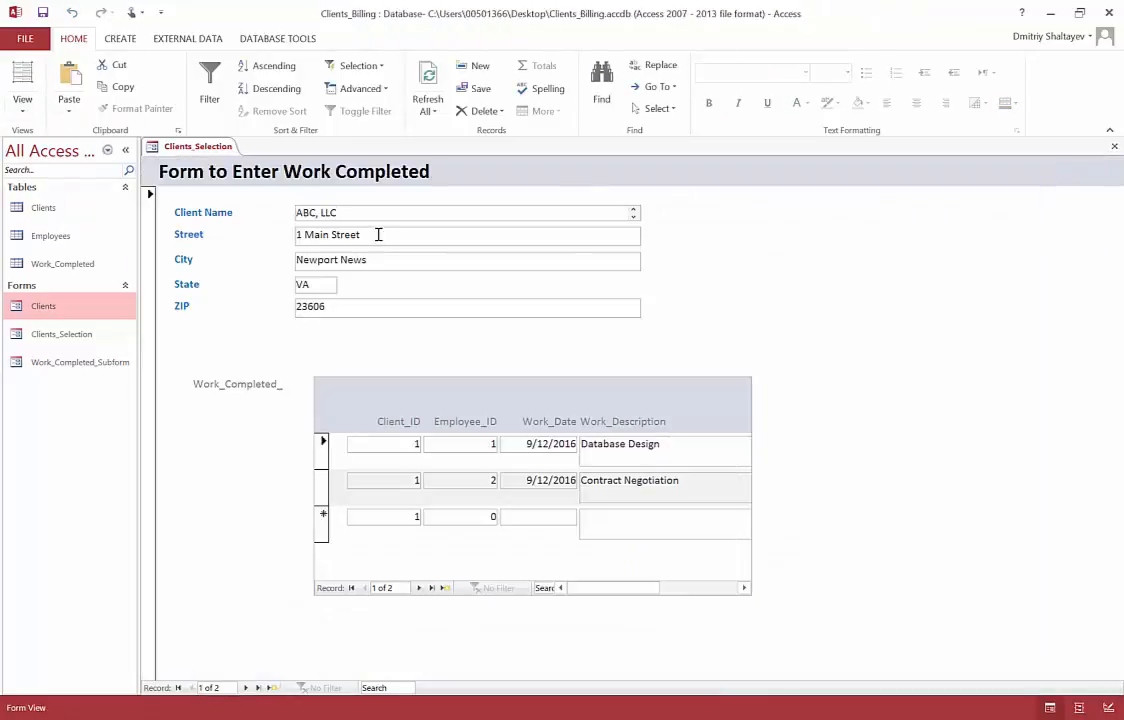
key("Tab")
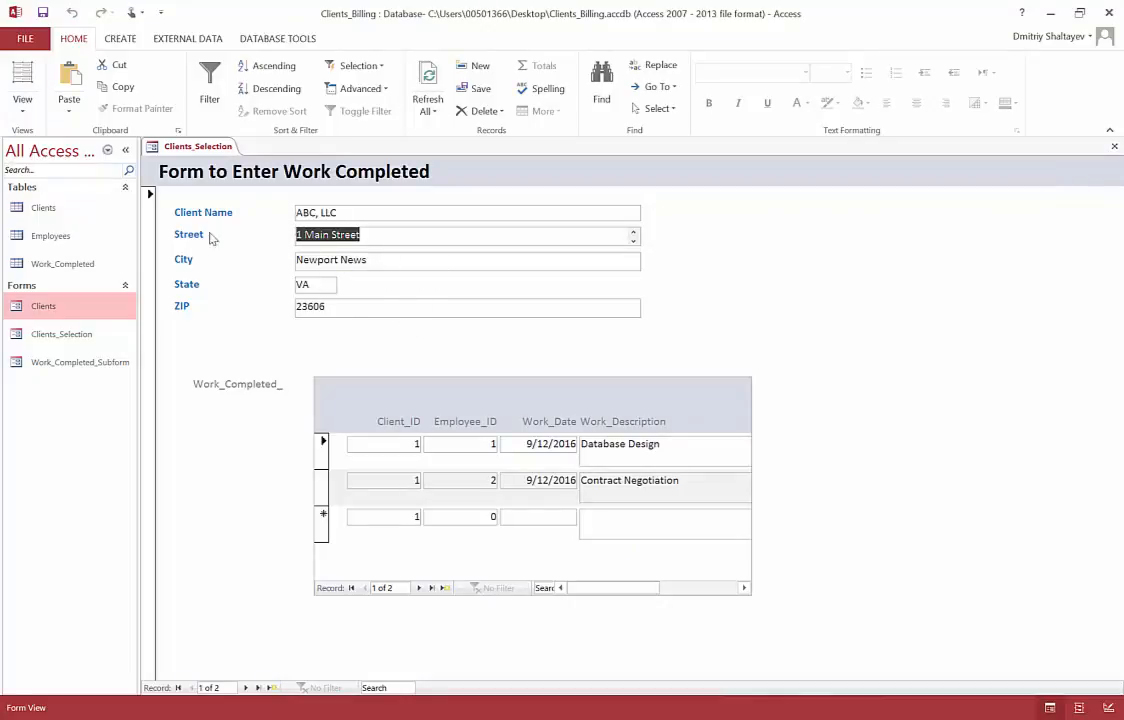
left_click(21, 113)
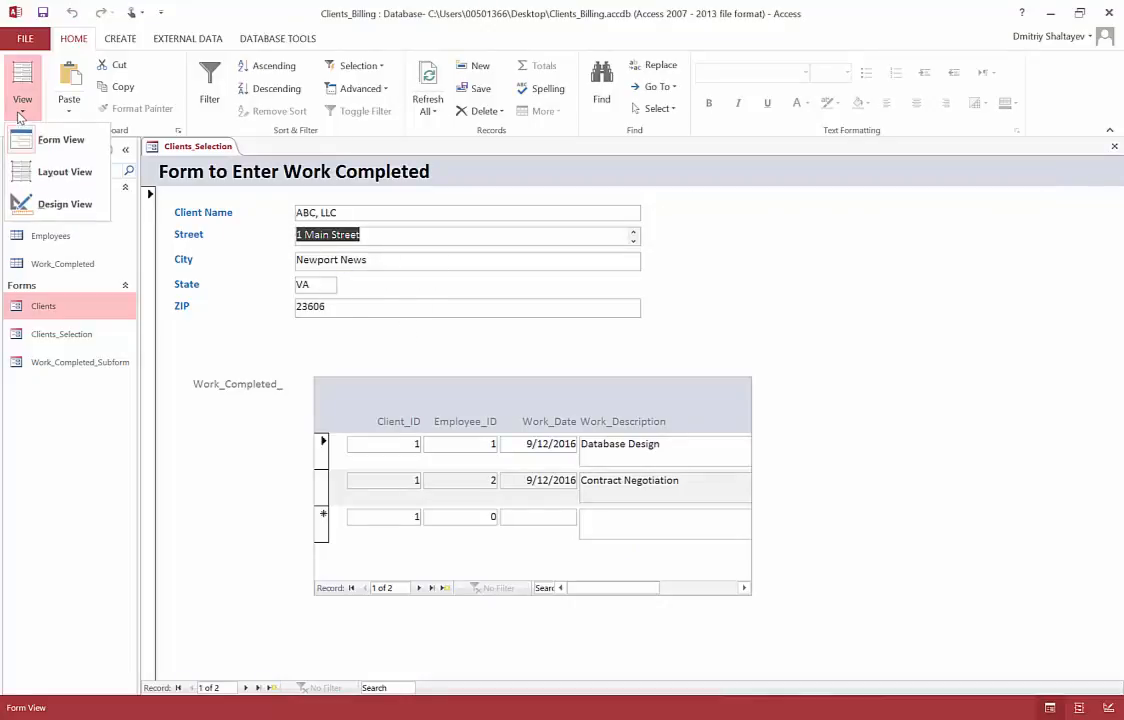
left_click(55, 203)
Set Enabled to No for the Client_Name, Street, City, State and ZIP text boxes, and preview the form in Form View
left_click(462, 394)
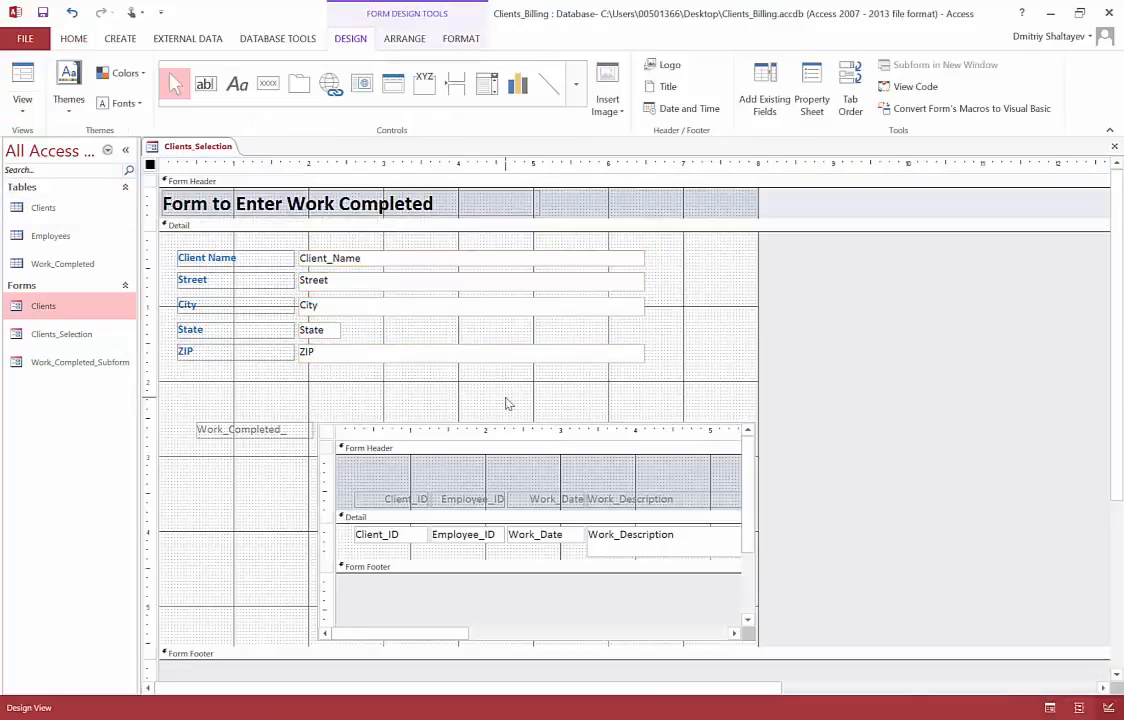
left_click_drag(505, 397, 310, 257)
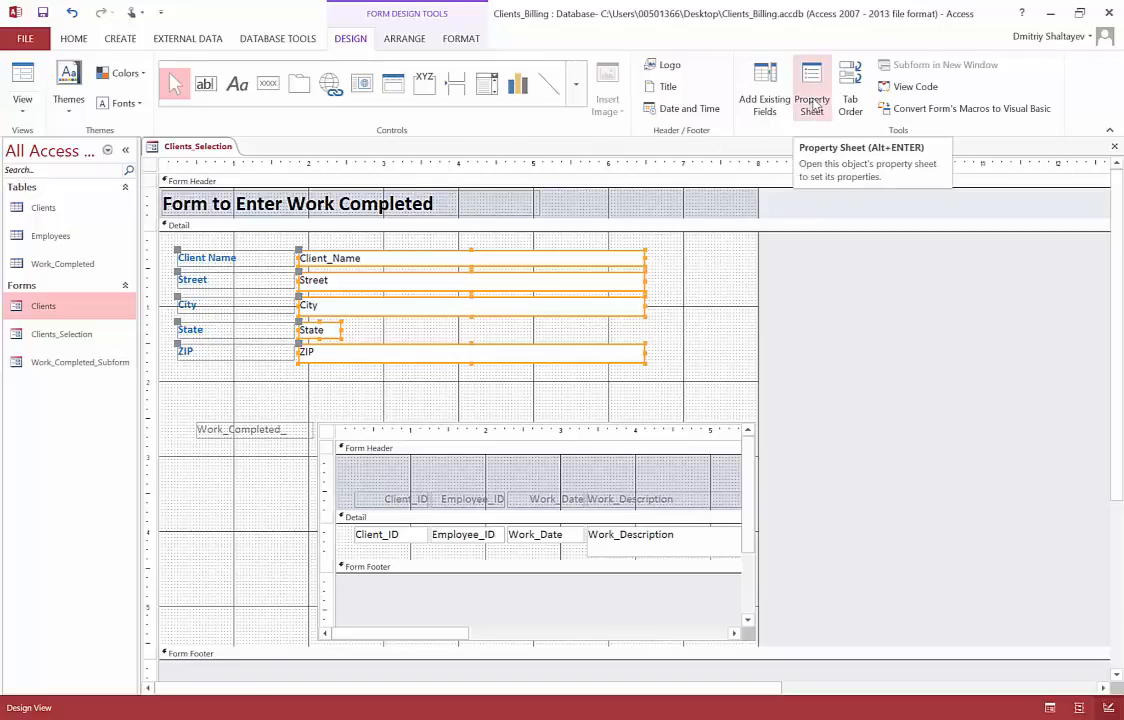
left_click(813, 104)
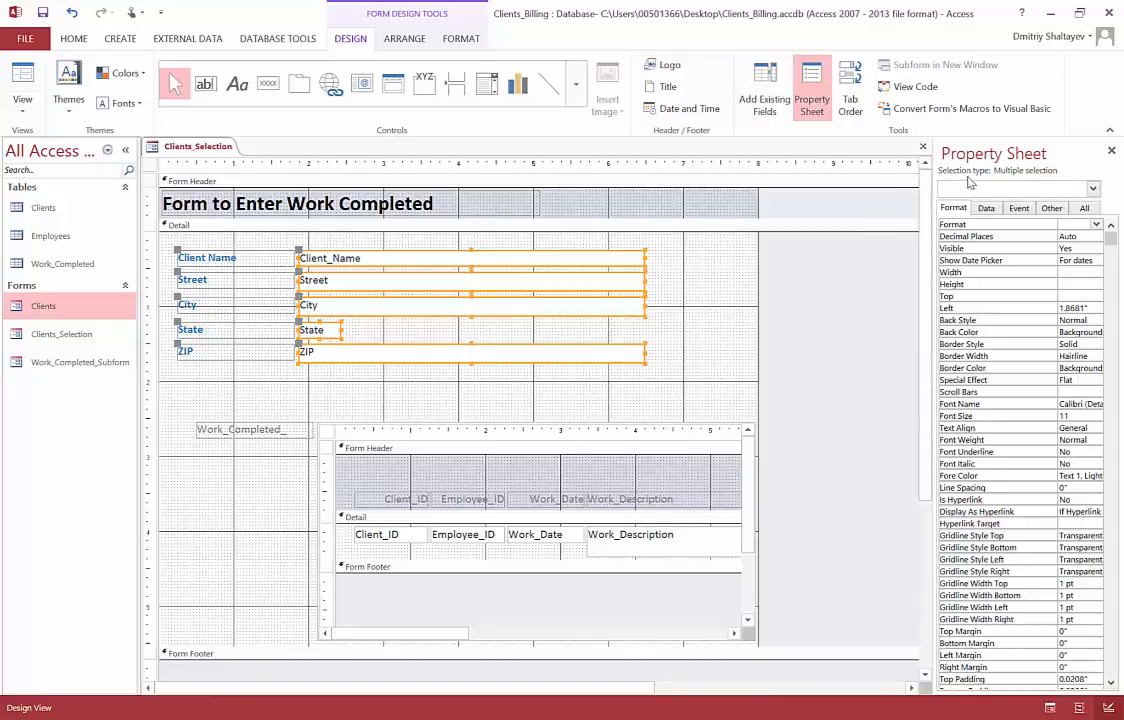
left_click(622, 268)
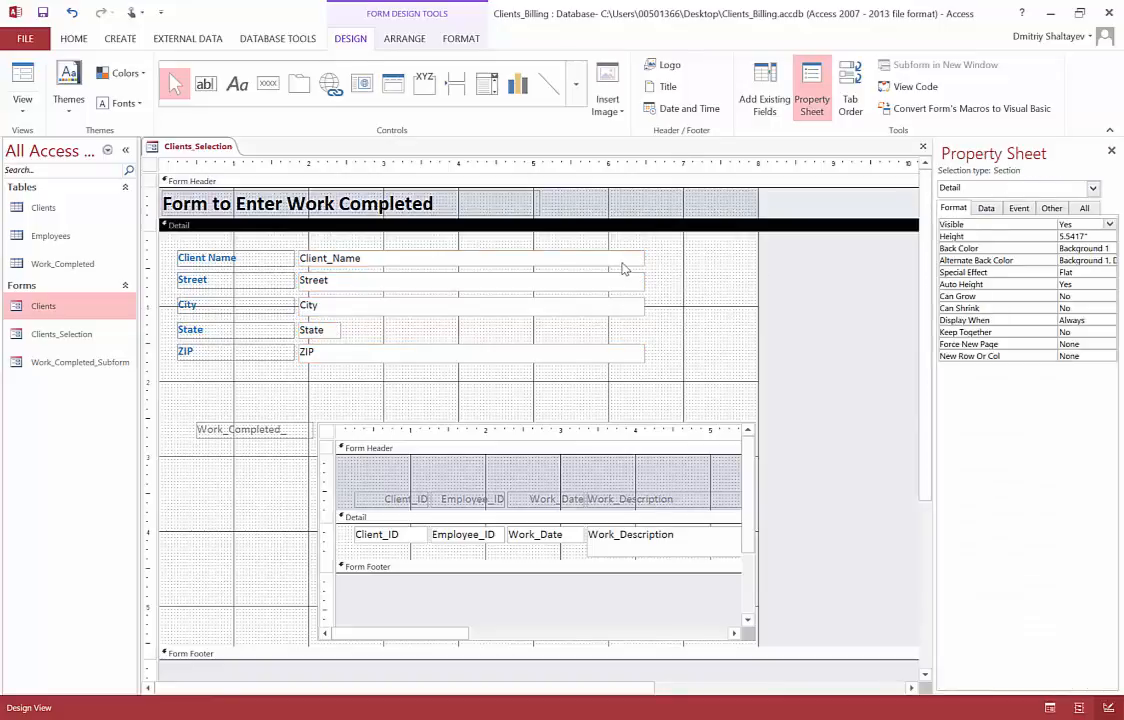
left_click(621, 261)
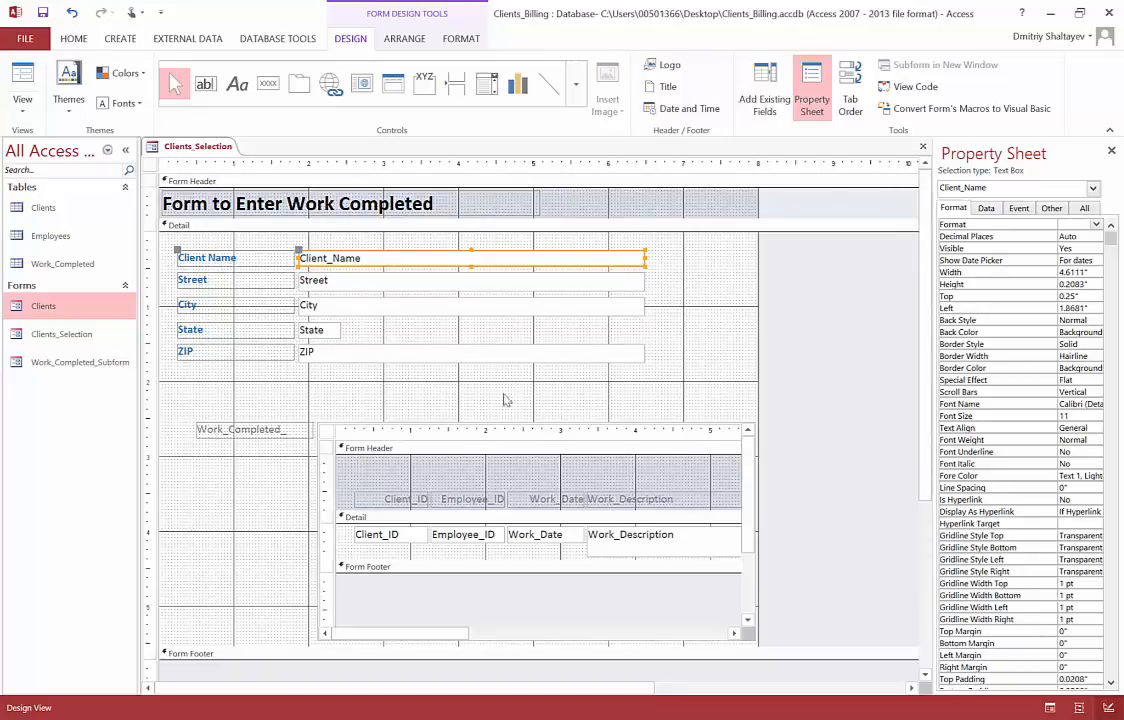
left_click_drag(371, 381, 313, 248)
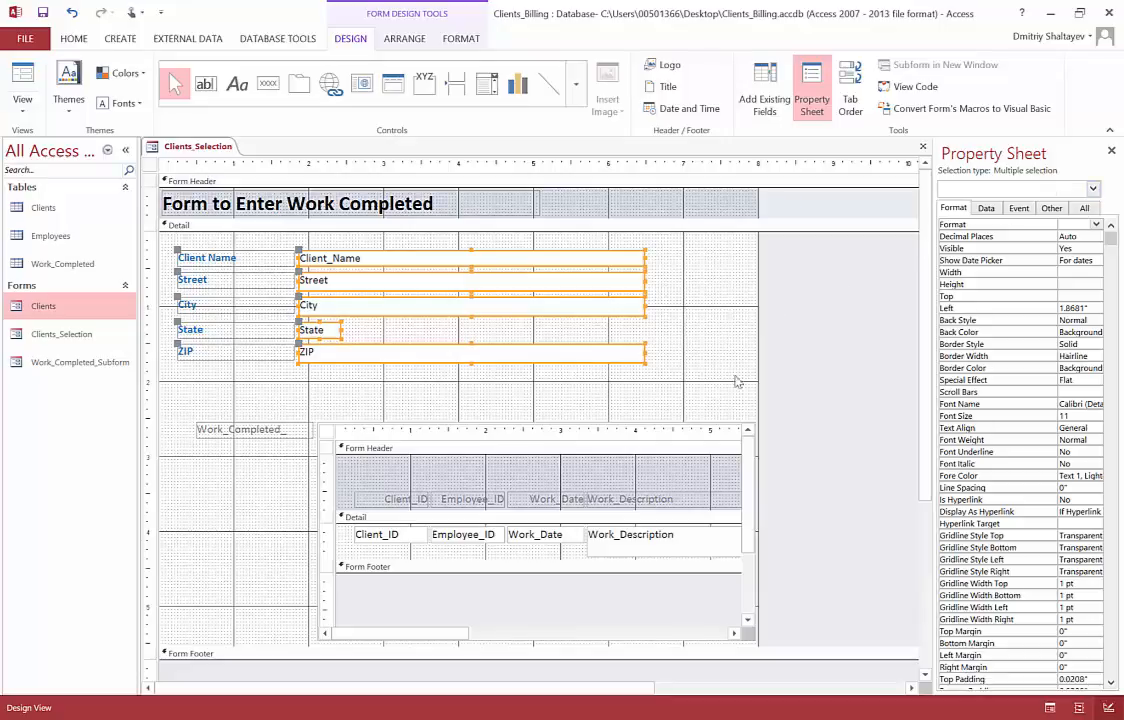
left_click(1087, 210)
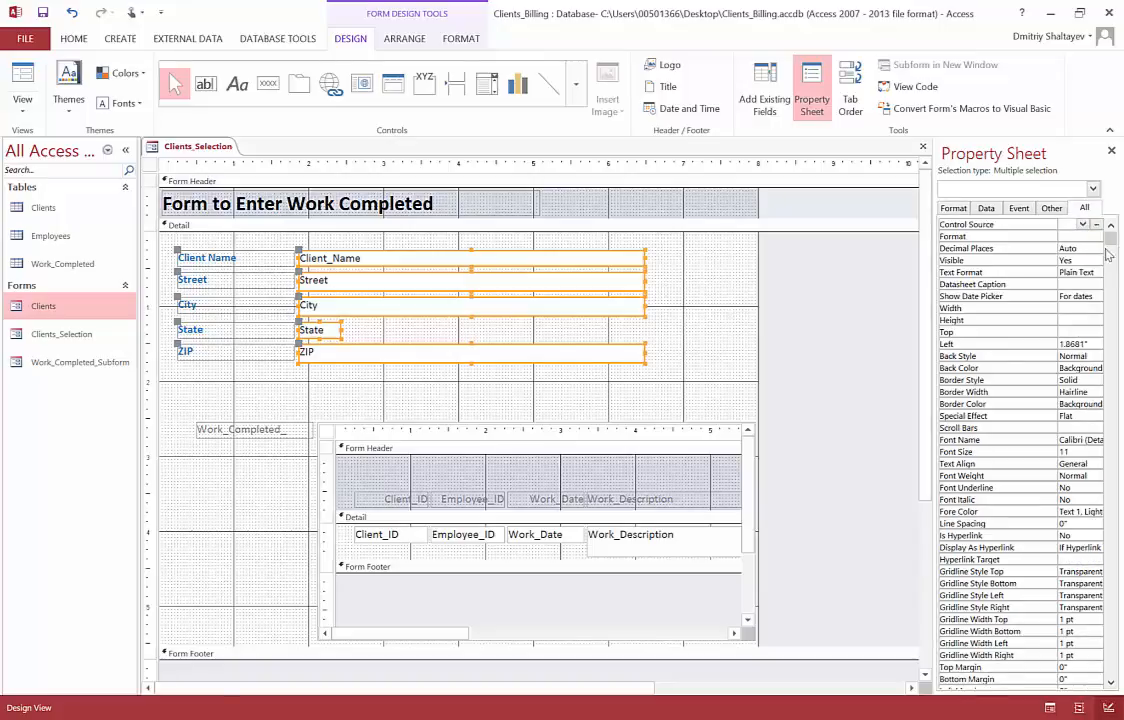
scroll(1108, 260, "down", 12)
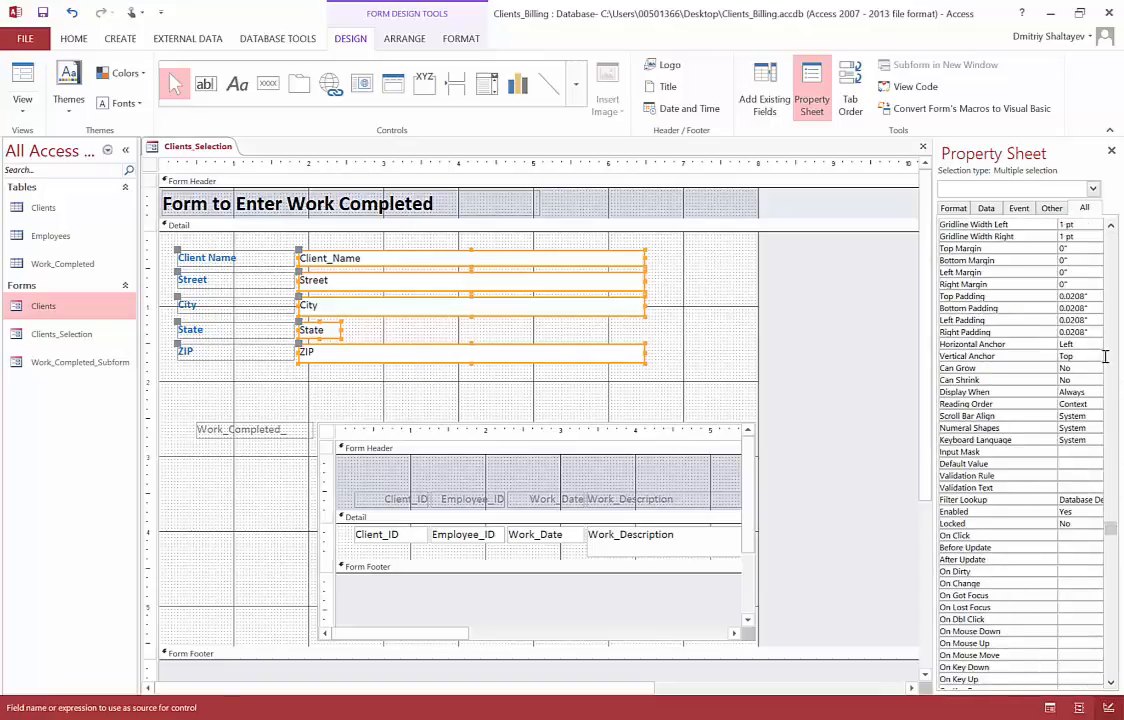
left_click(975, 513)
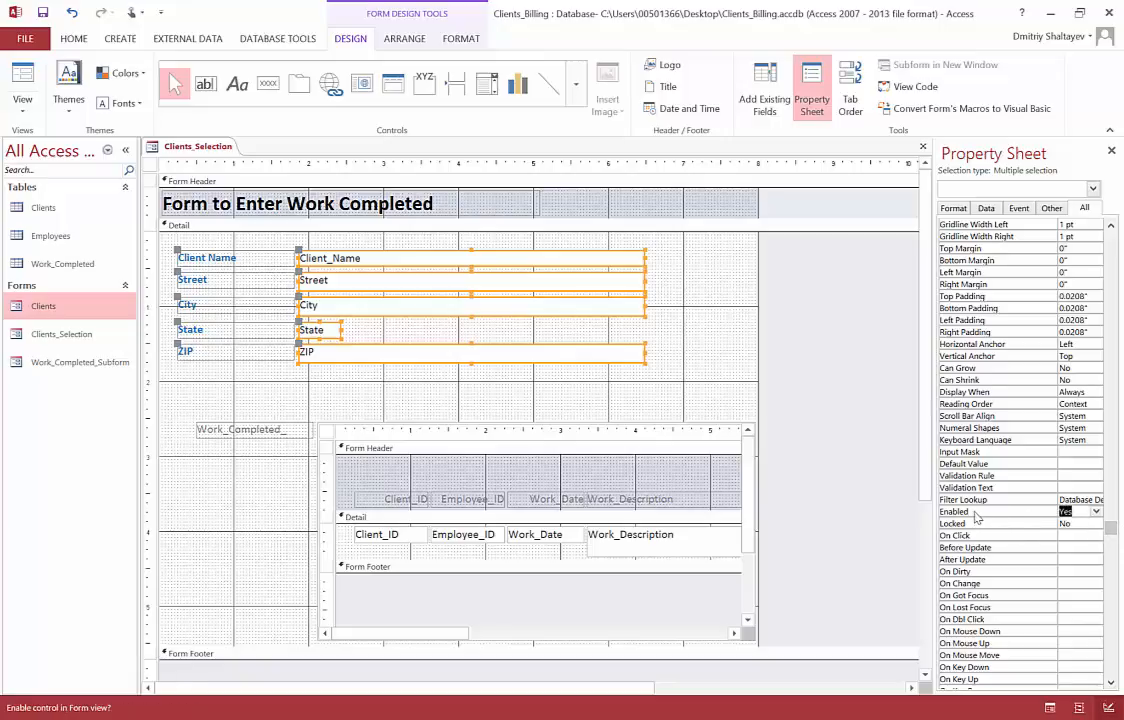
left_click(1097, 513)
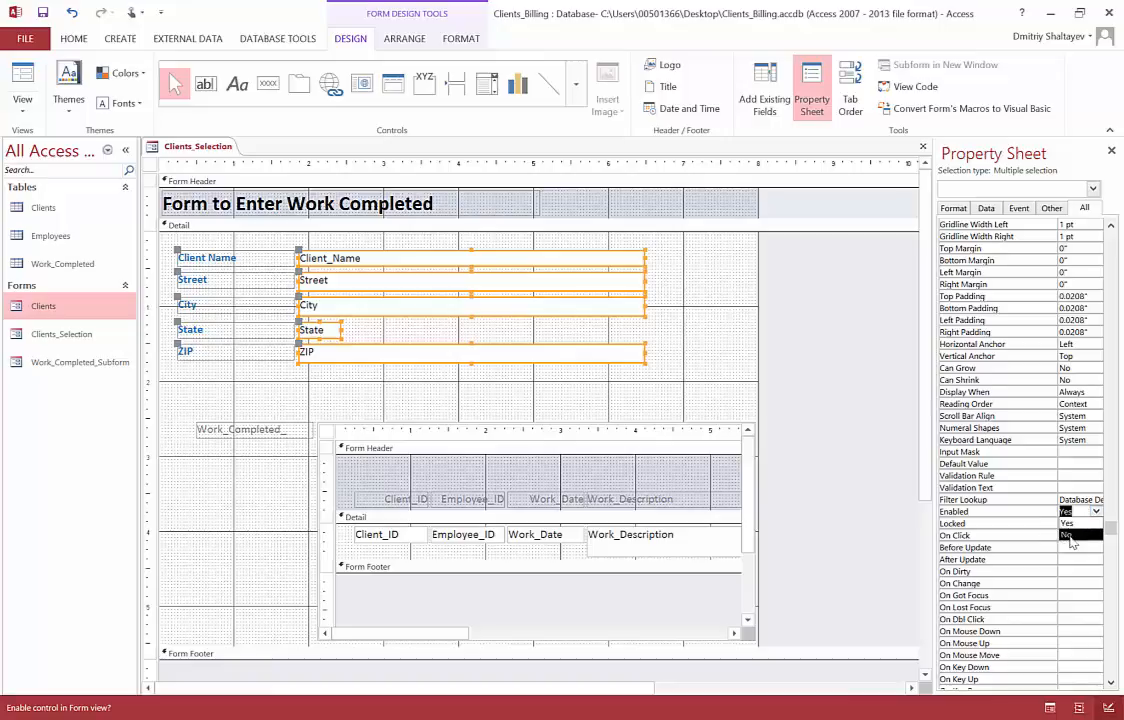
left_click(1068, 537)
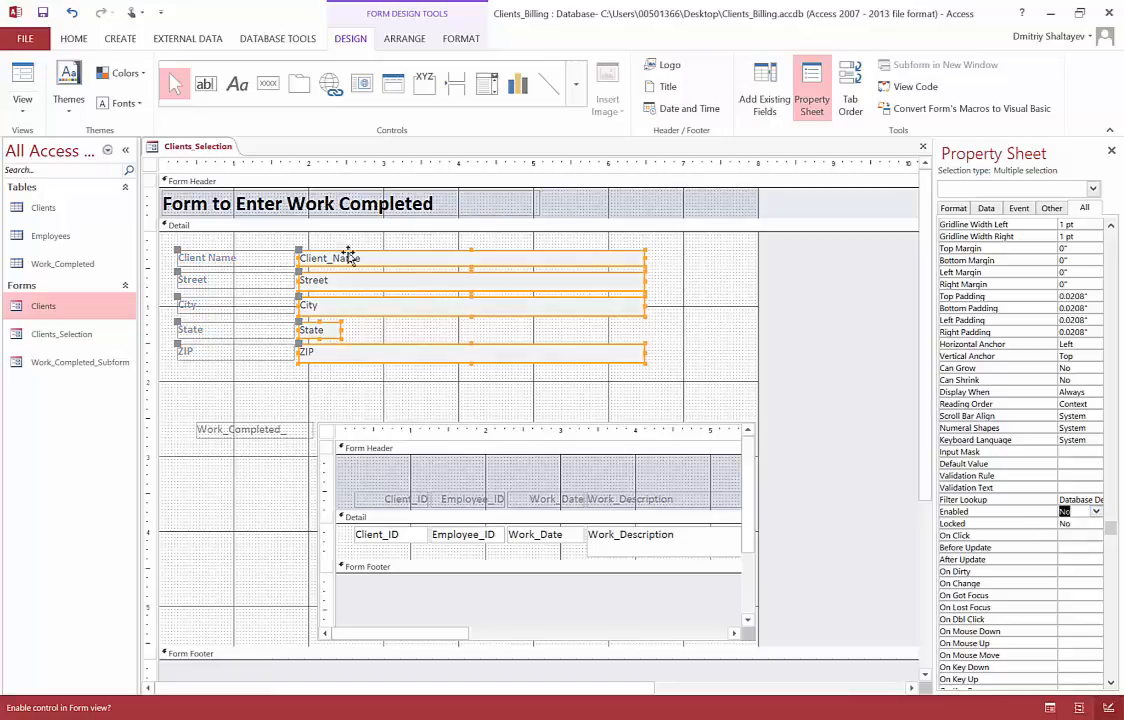
left_click(33, 78)
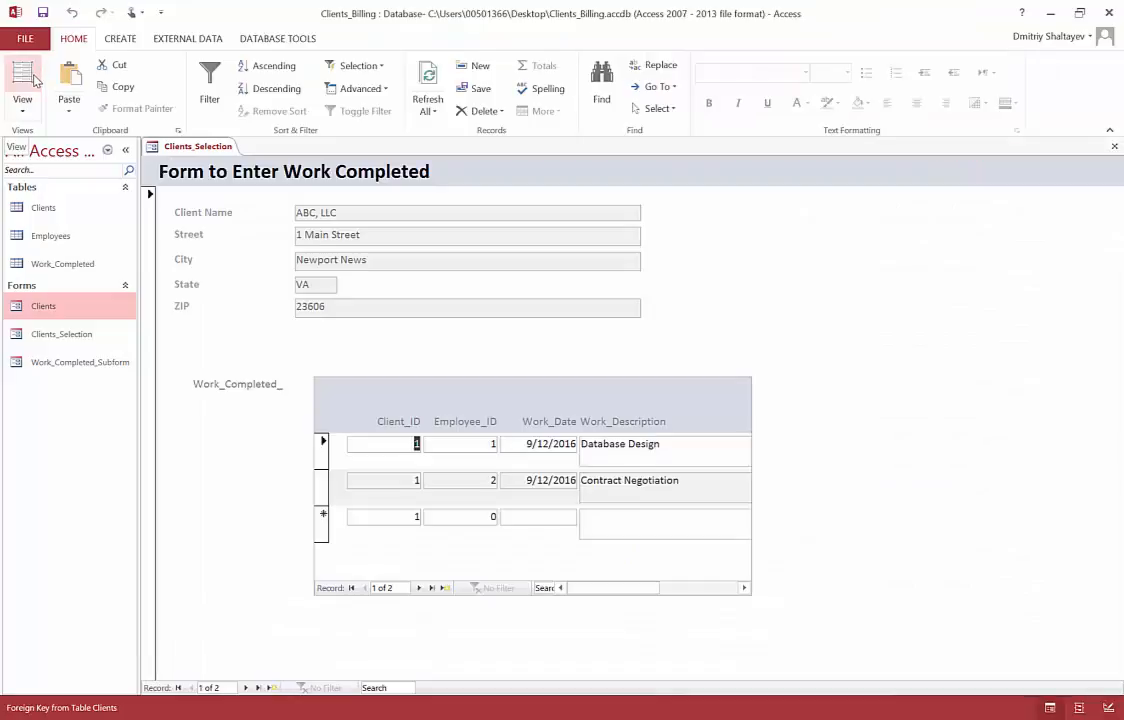
In Design View, set Locked to Yes for the five client text boxes, and preview the form in Form View
left_click(22, 110)
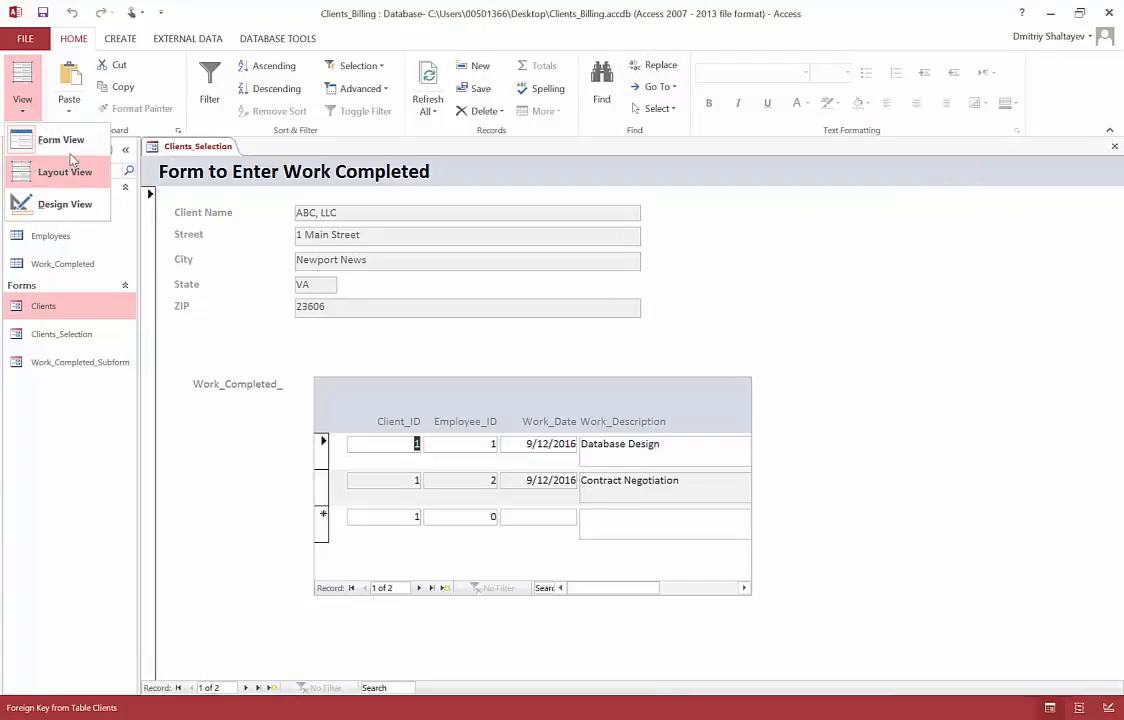
left_click(70, 206)
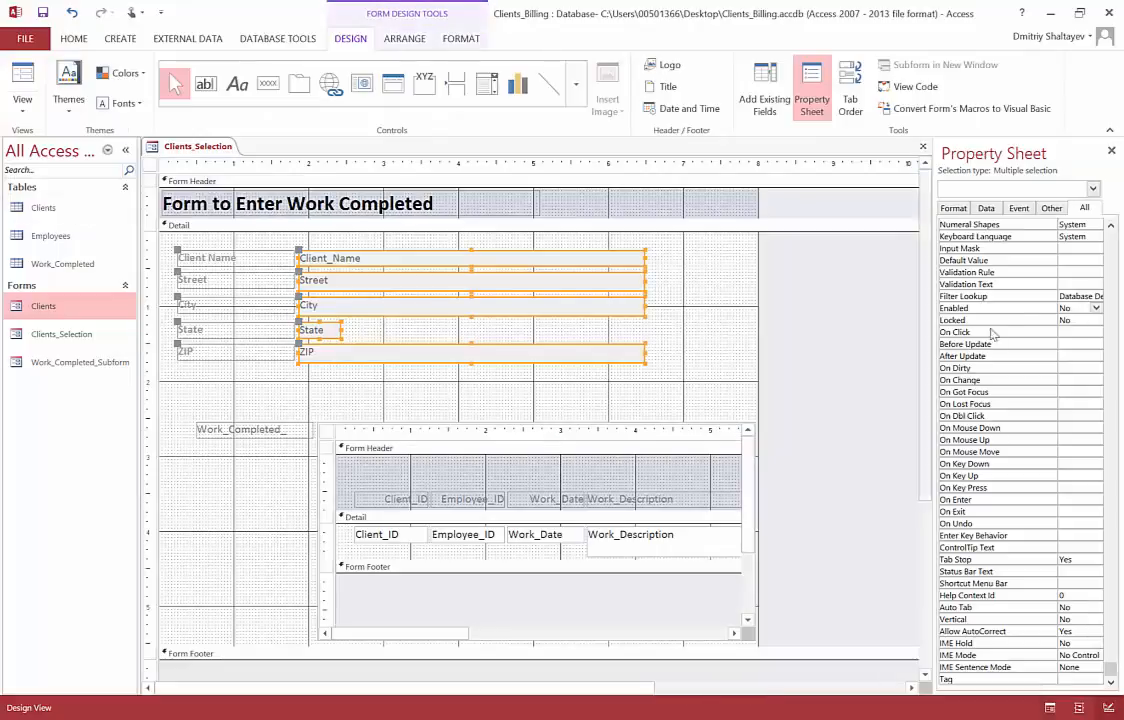
left_click(1084, 320)
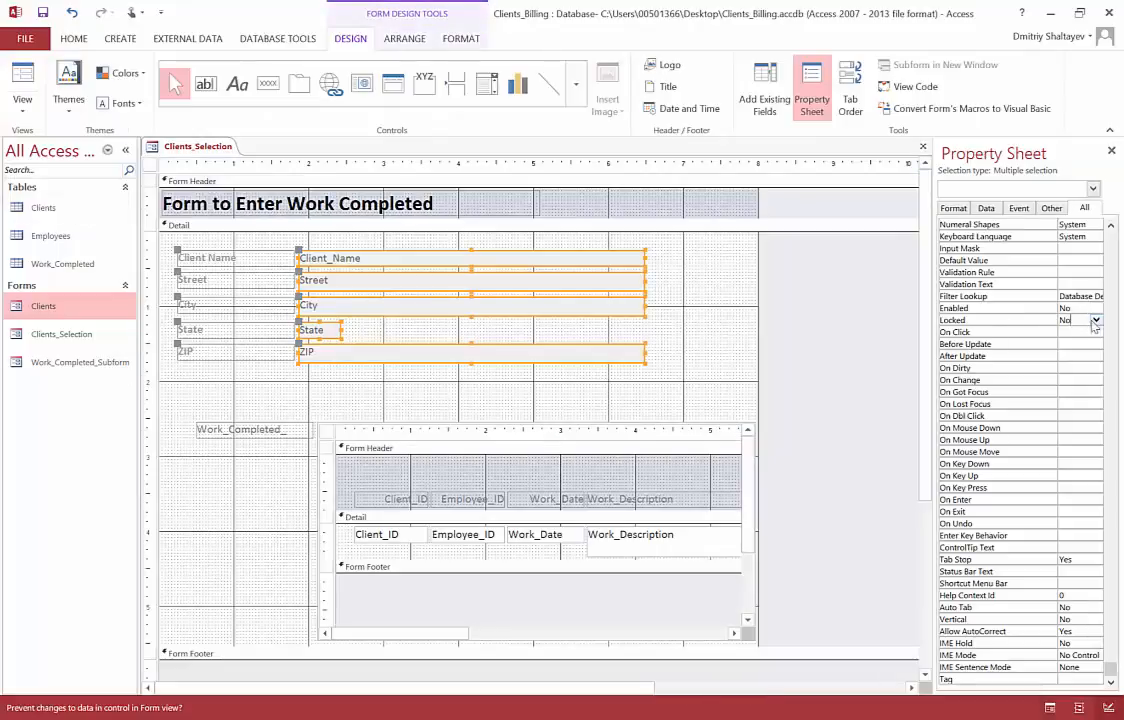
left_click(1096, 320)
left_click(1074, 333)
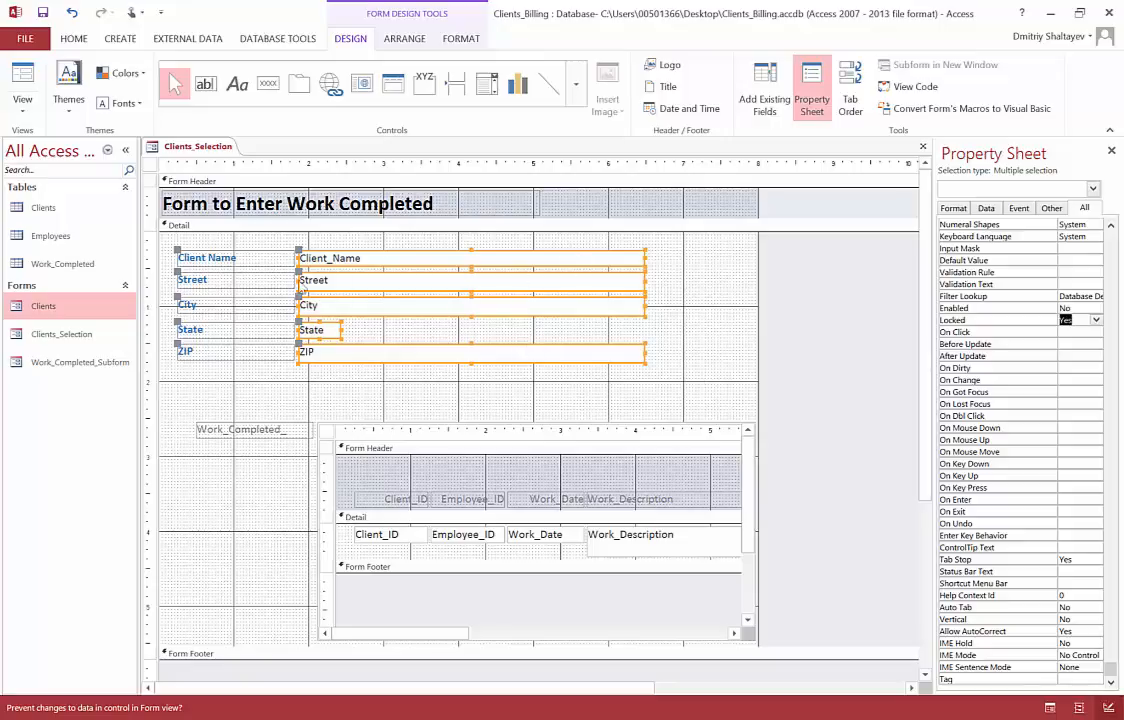
left_click(687, 284)
left_click(22, 76)
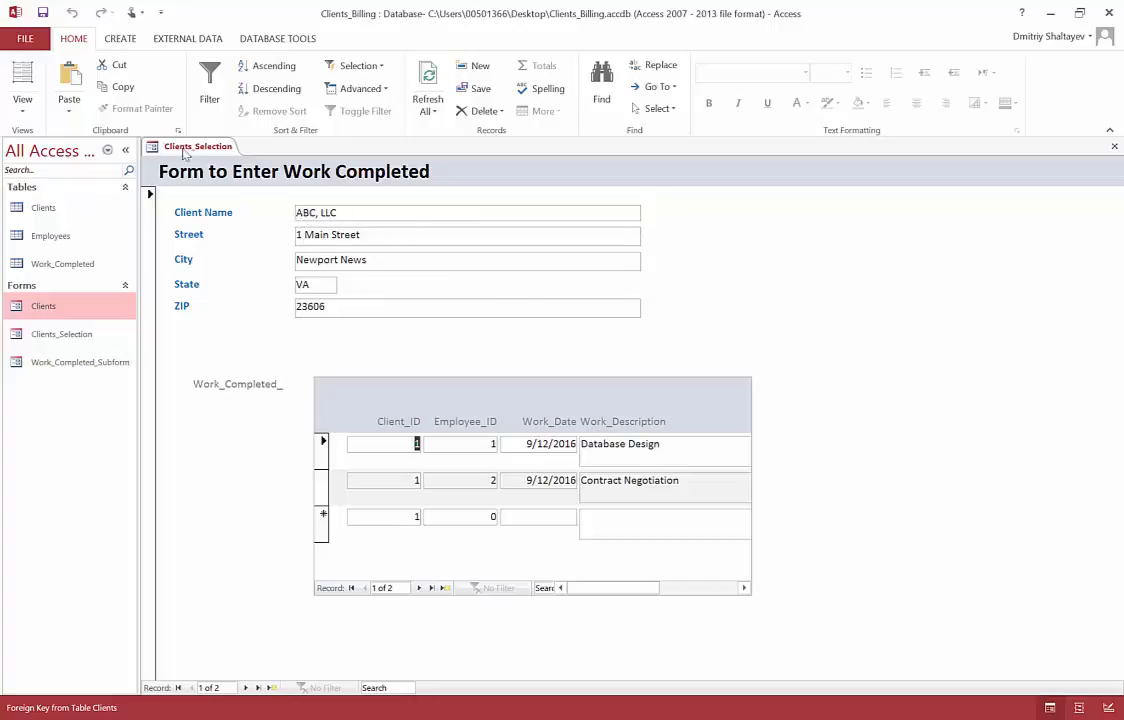
In Design View, set the border style of the five client text boxes to Transparent, and preview the form in Form View
left_click(24, 100)
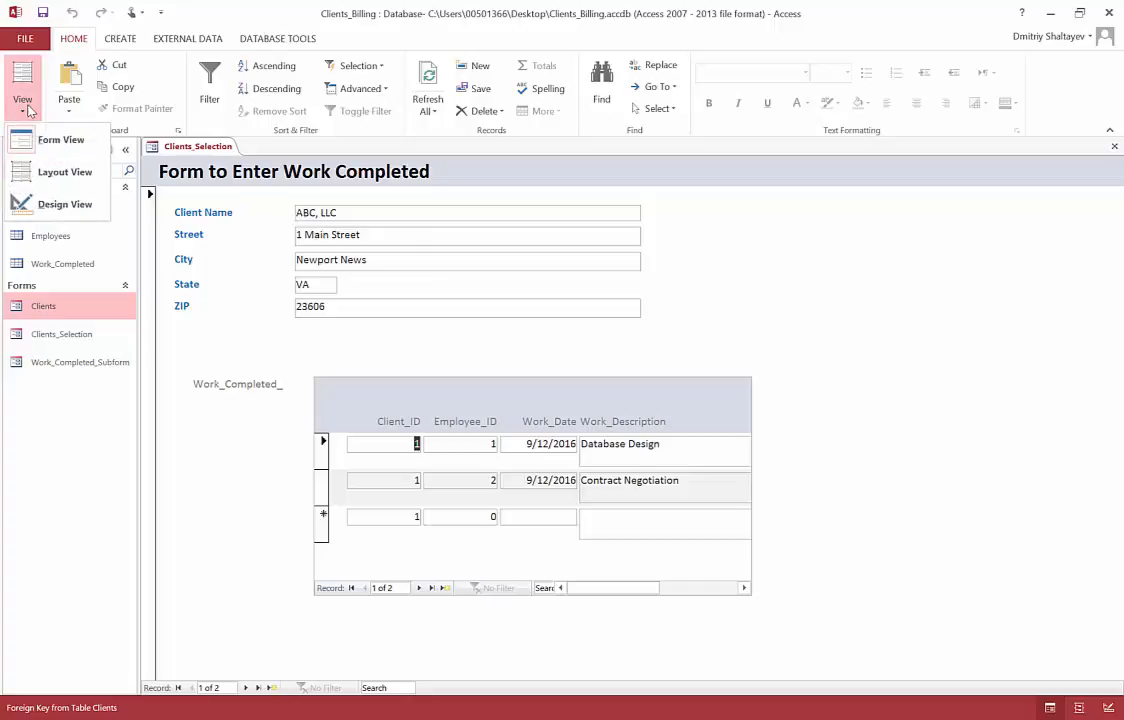
left_click(58, 204)
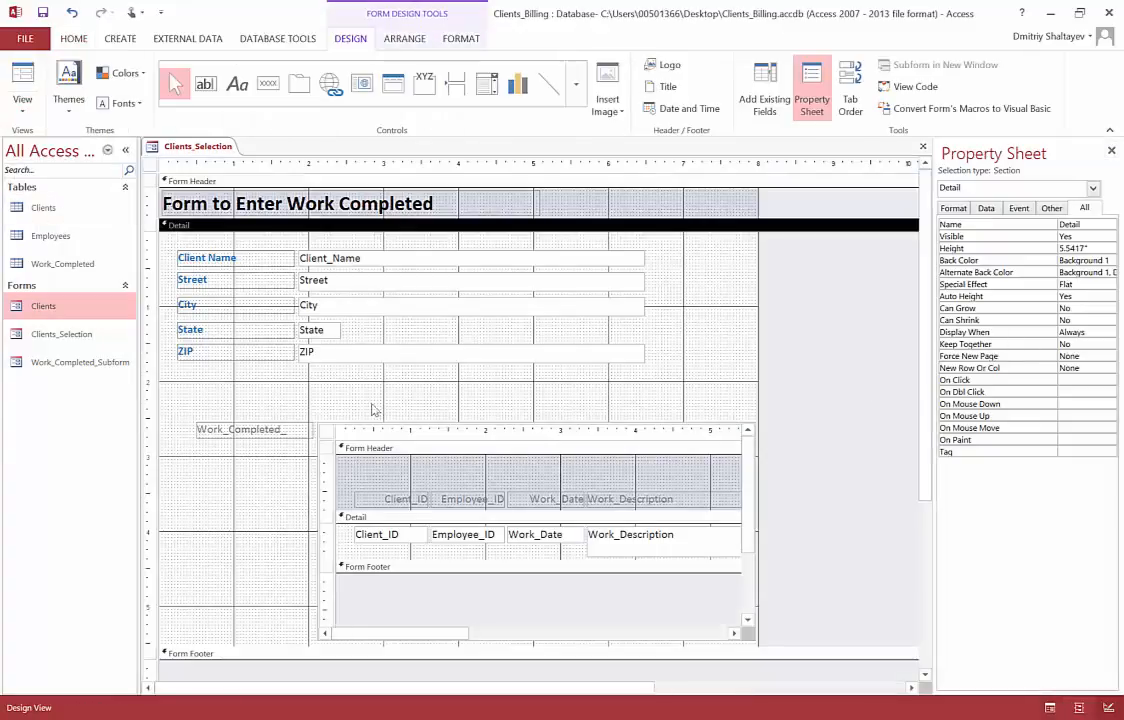
left_click_drag(354, 372, 312, 262)
left_click_drag(309, 251, 310, 251)
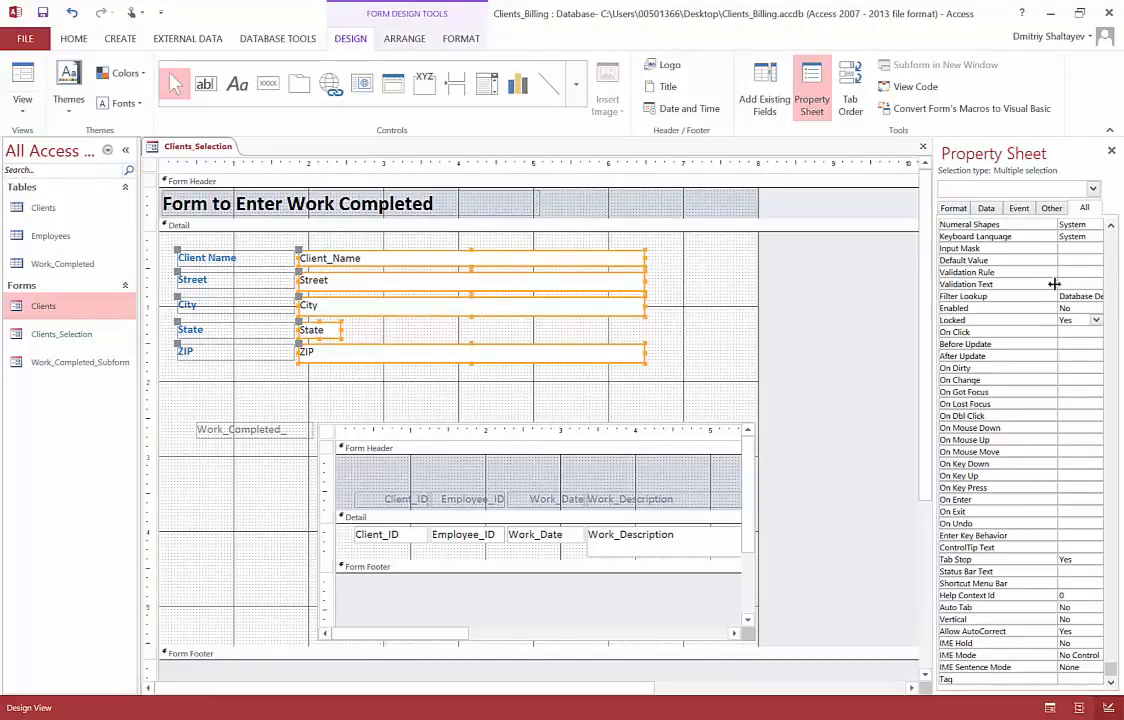
left_click(954, 208)
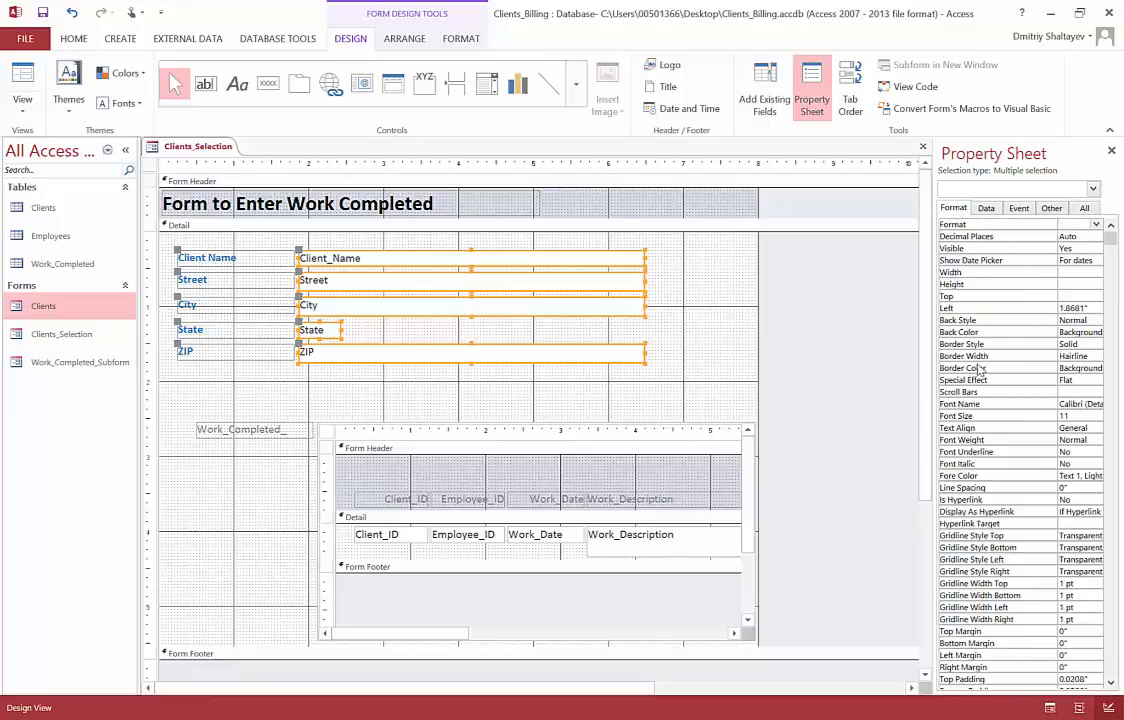
left_click(1070, 344)
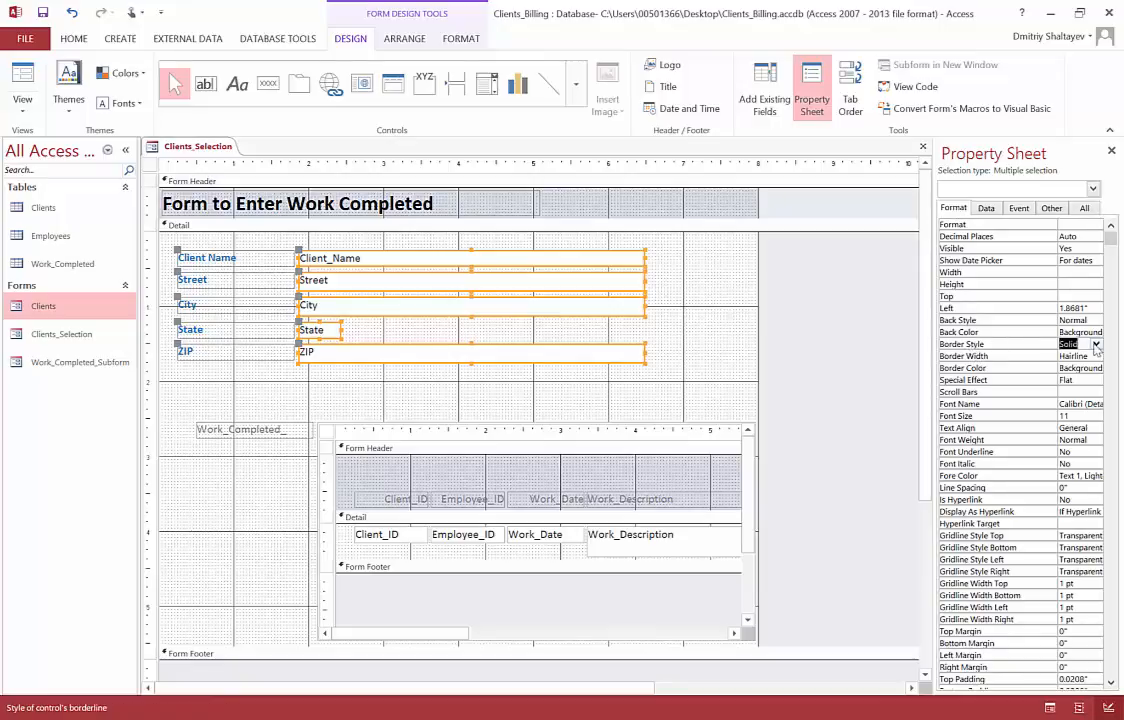
left_click(1096, 344)
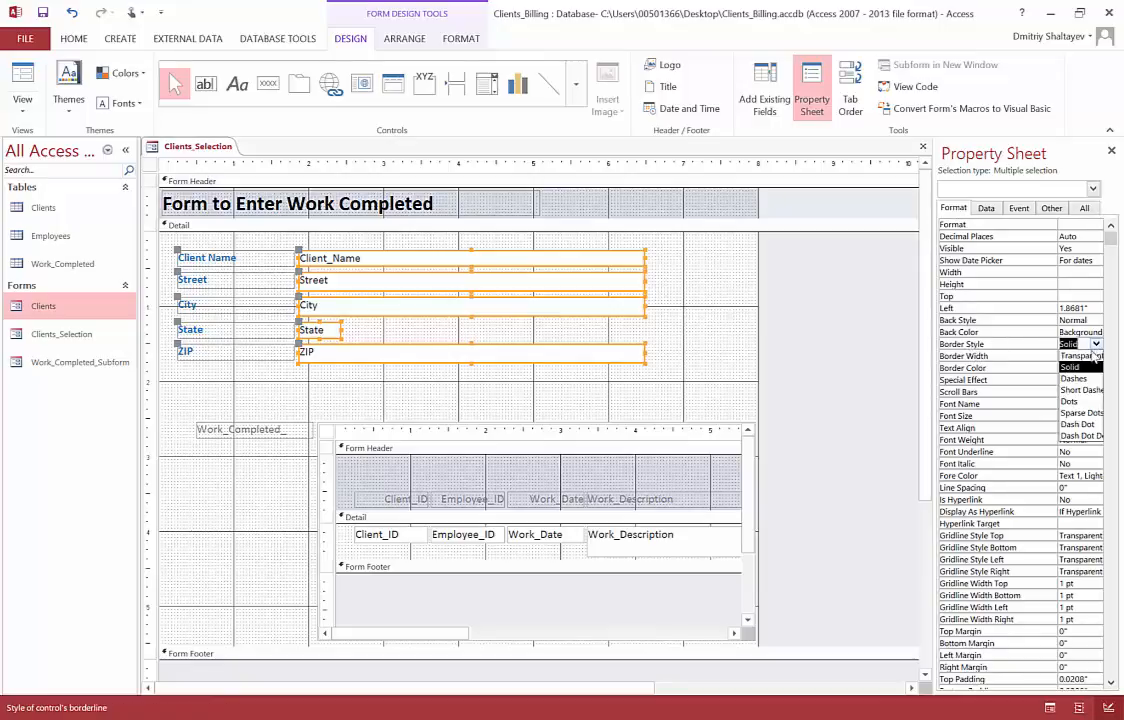
left_click(1082, 356)
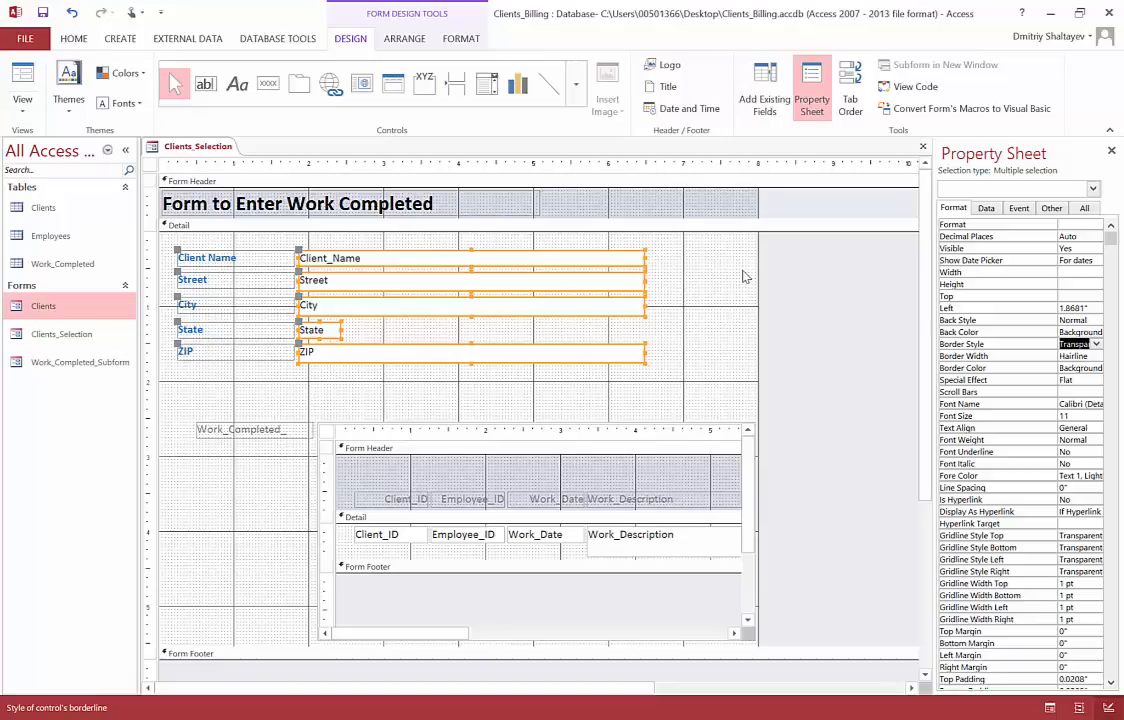
left_click(31, 79)
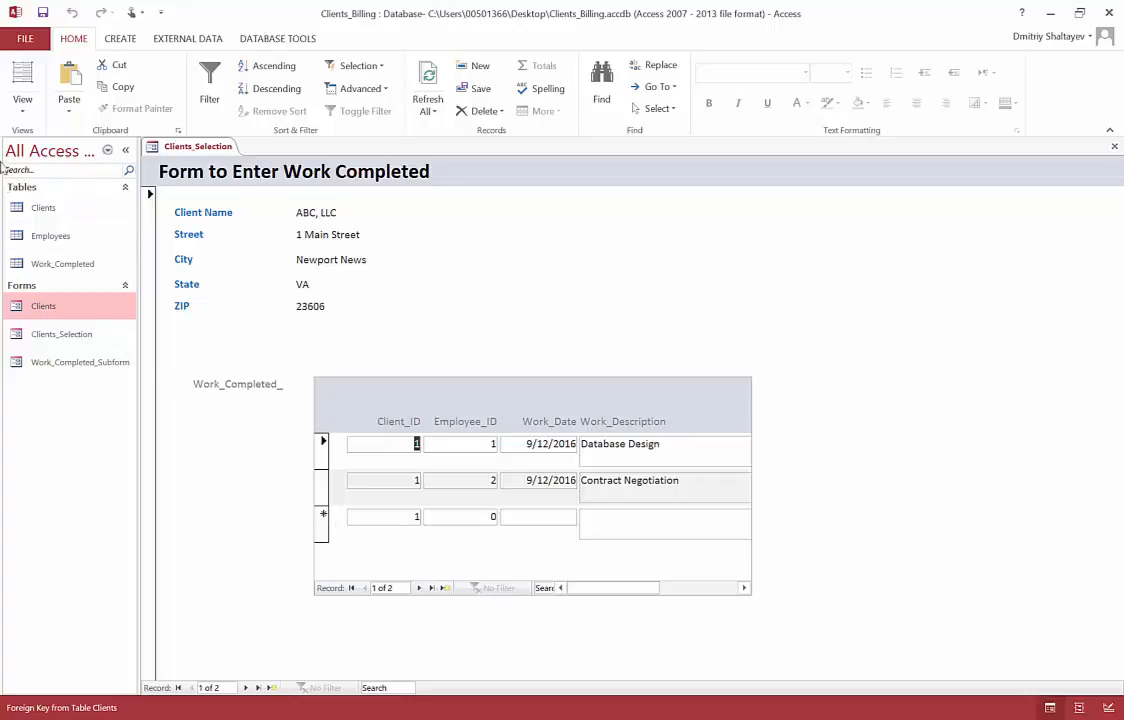
In Design View, delete the Work_Completed label beside the subform and widen the form to about 11.9 inches
left_click(25, 108)
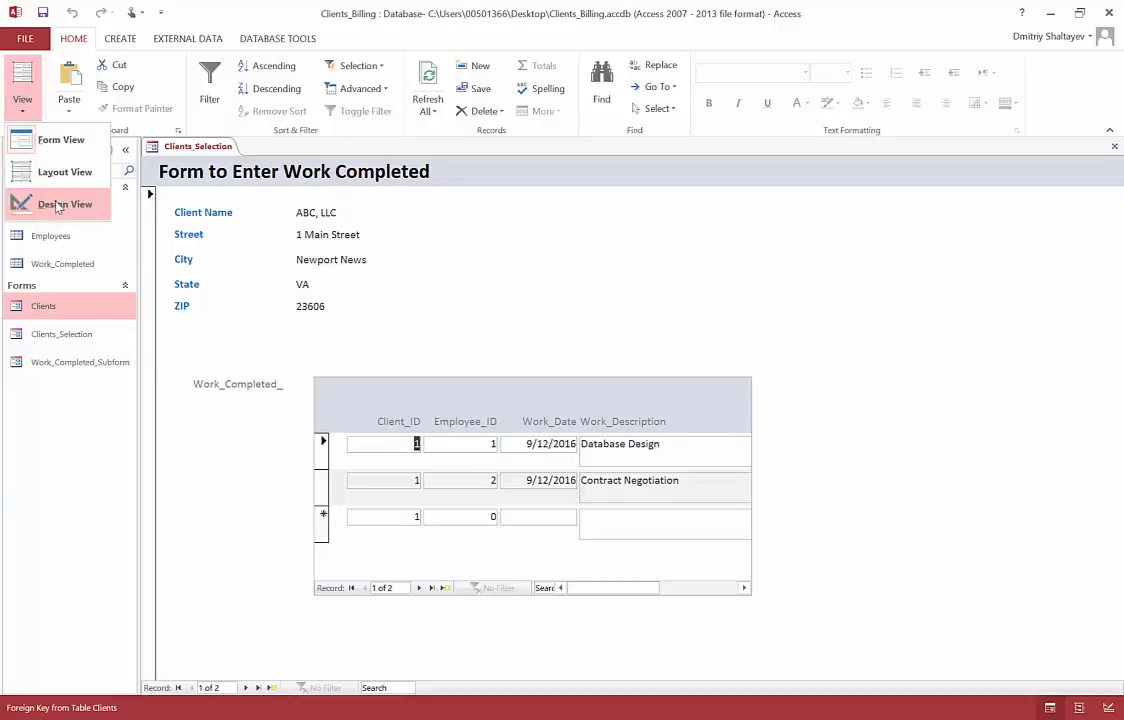
left_click(52, 203)
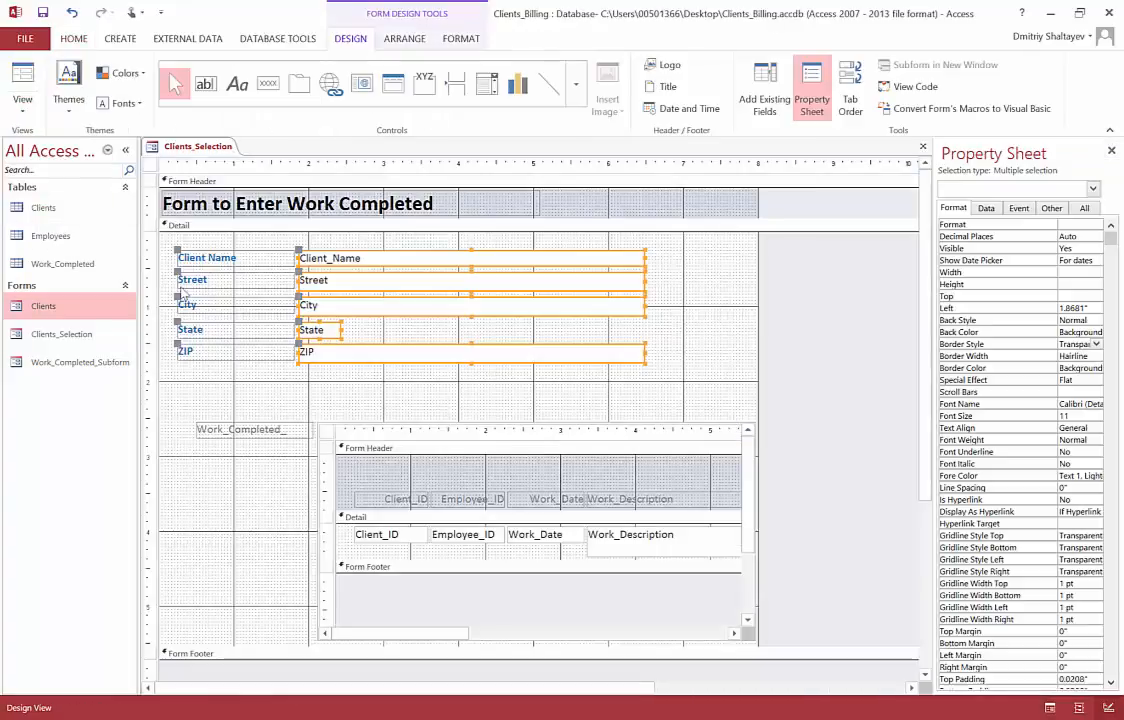
left_click(258, 430)
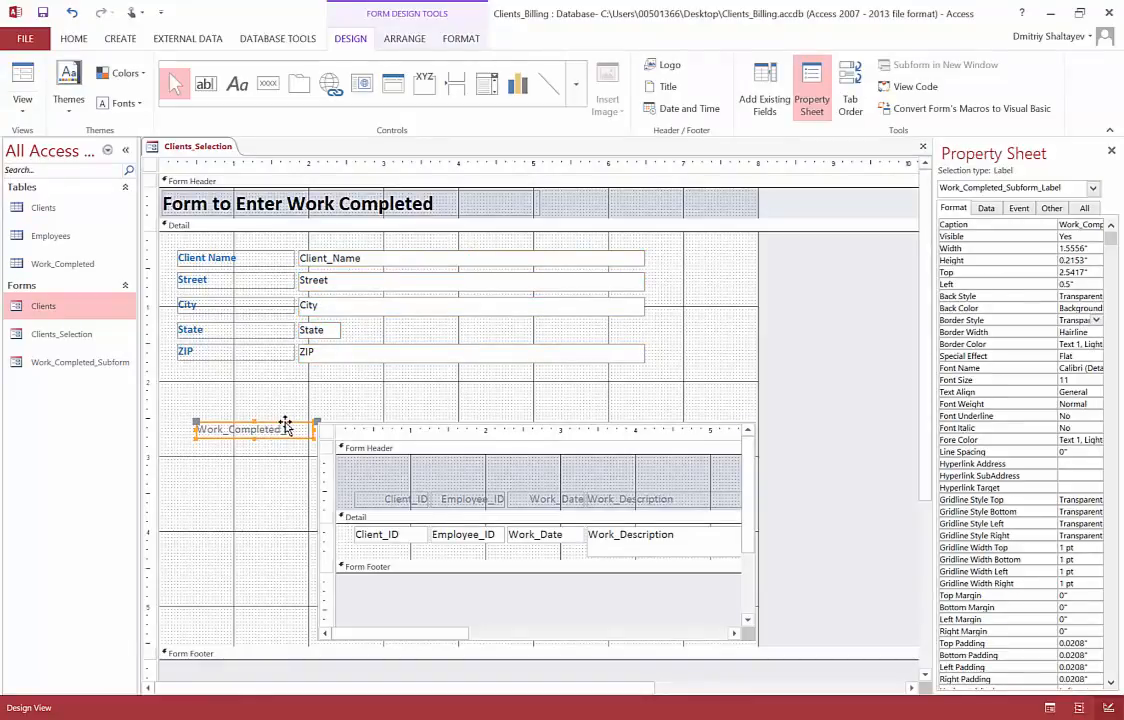
key("Delete")
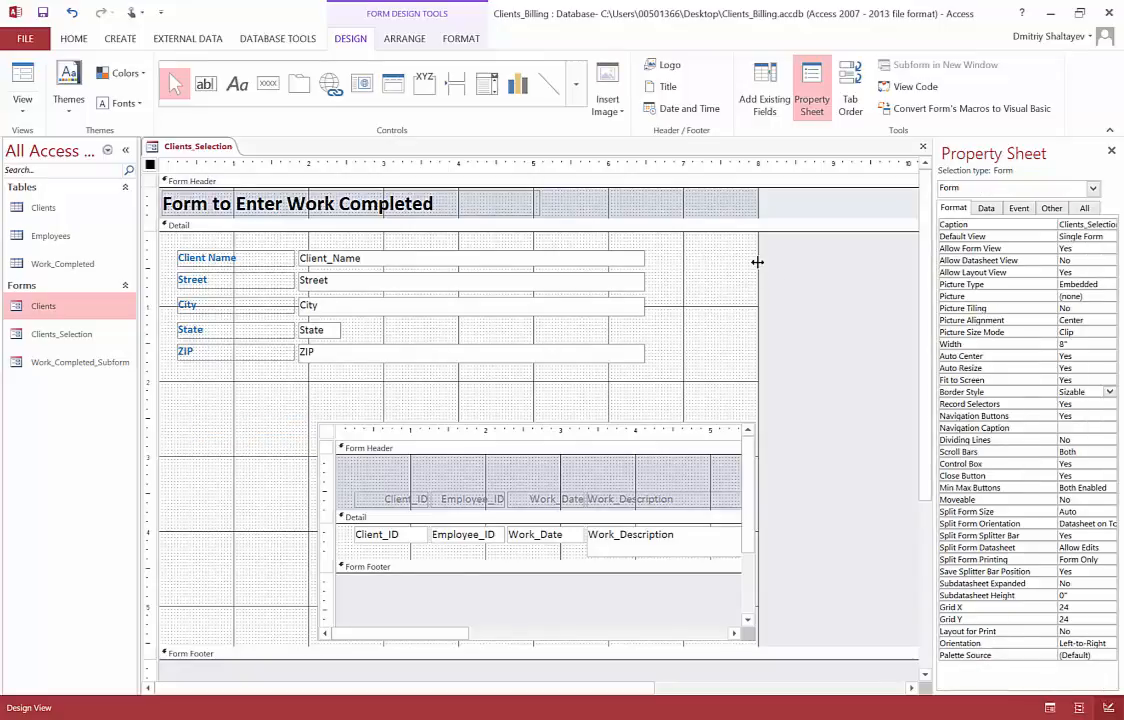
left_click(1111, 152)
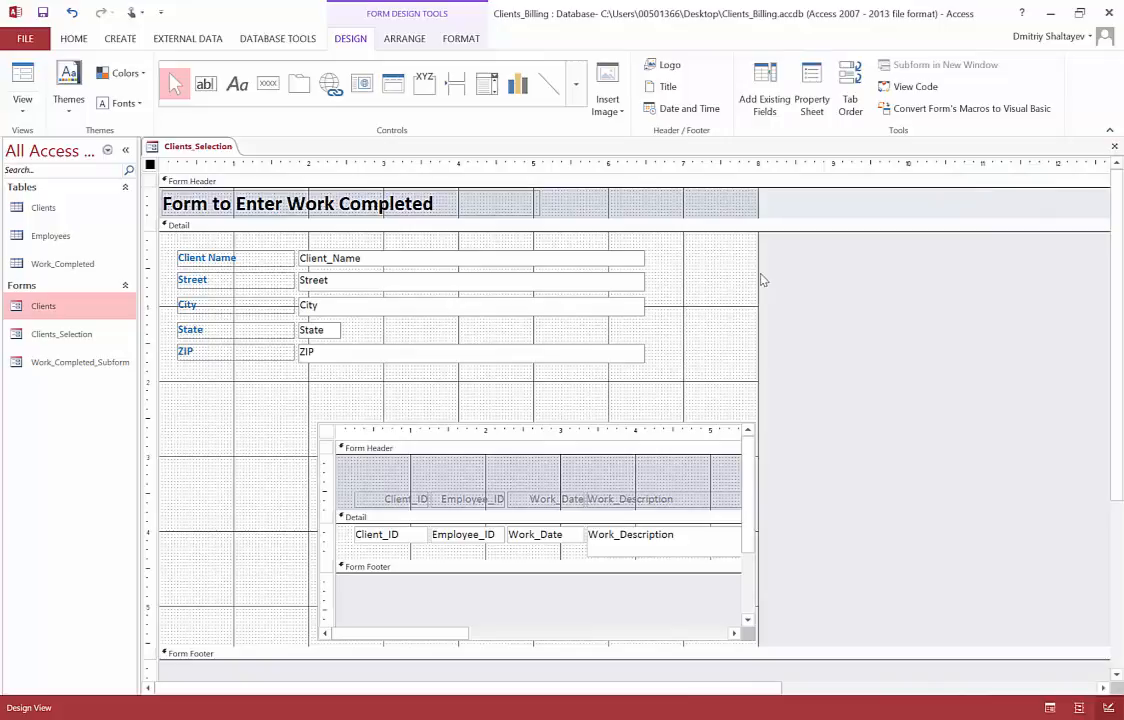
left_click_drag(758, 271, 1046, 289)
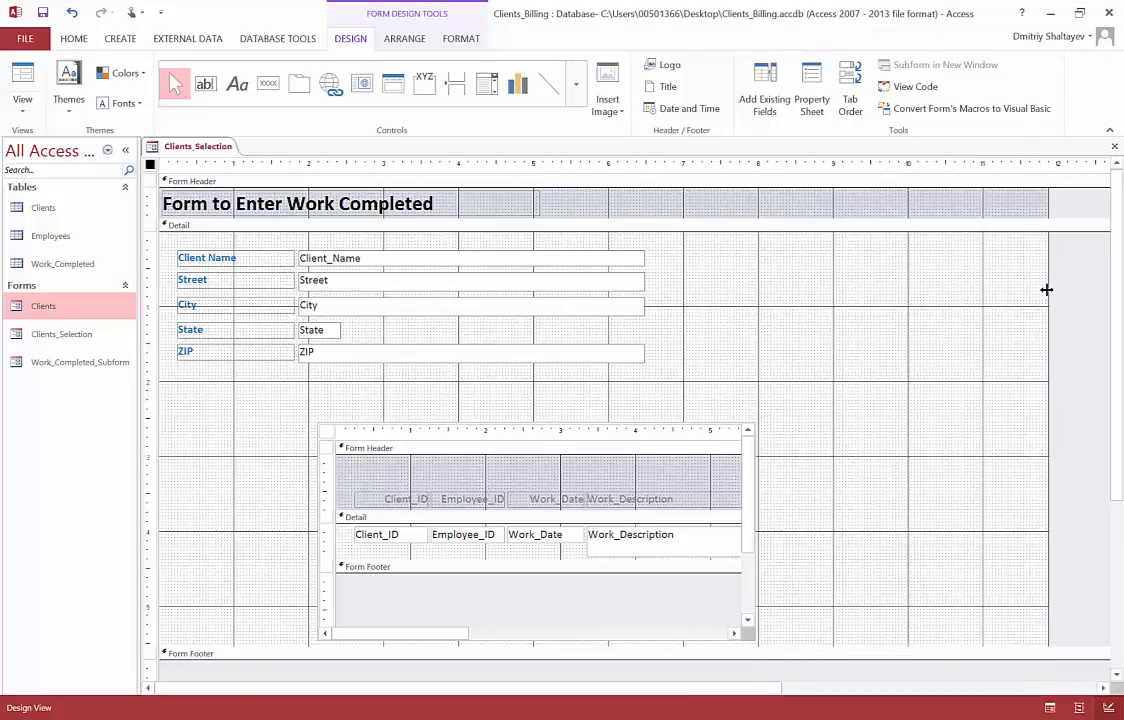
Widen the work-completed subform in both directions to about 11.1 inches so it spans nearly the full form width
left_click(328, 433)
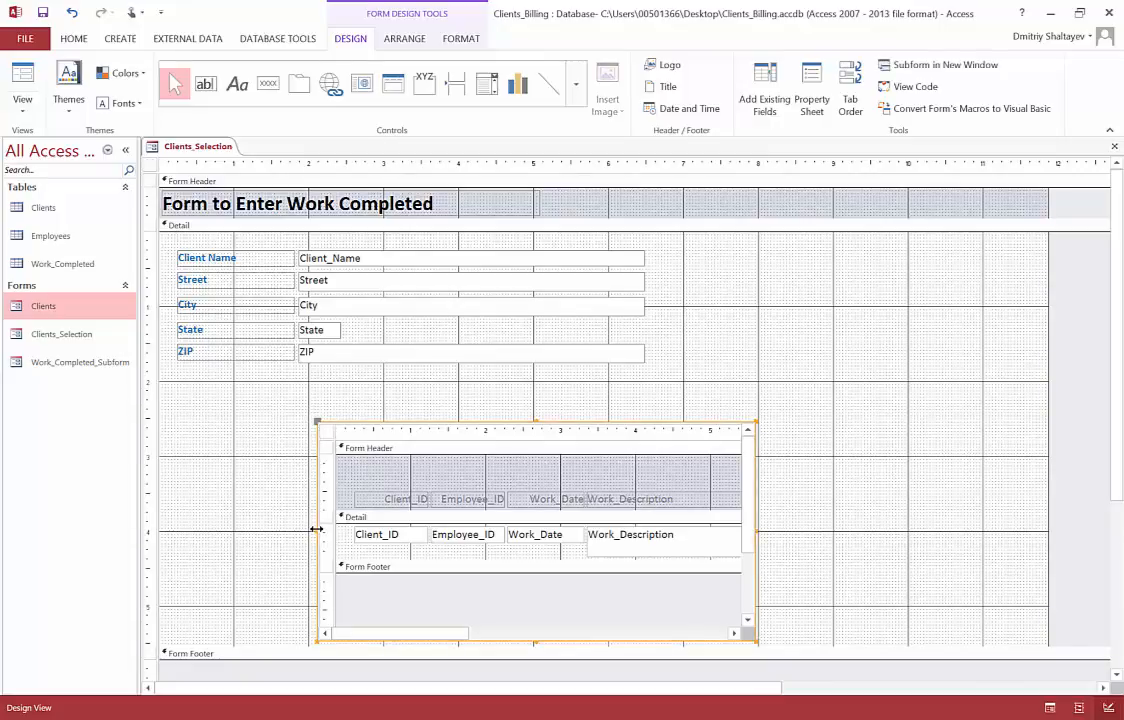
left_click_drag(316, 529, 171, 533)
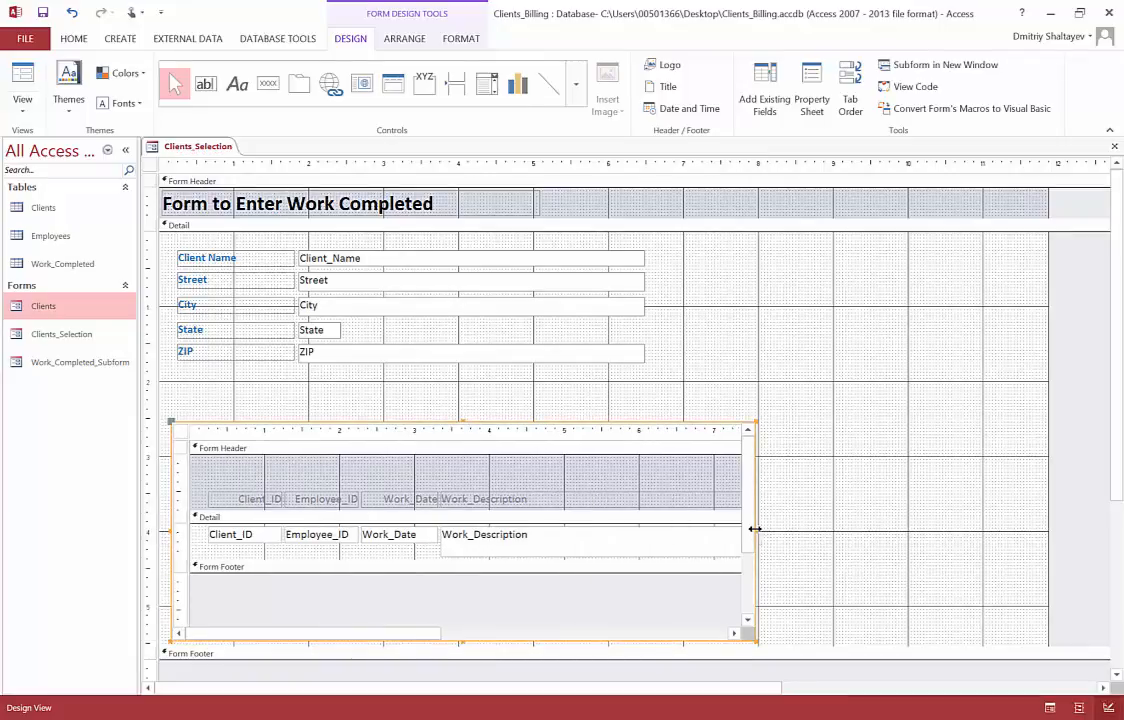
left_click_drag(756, 530, 999, 532)
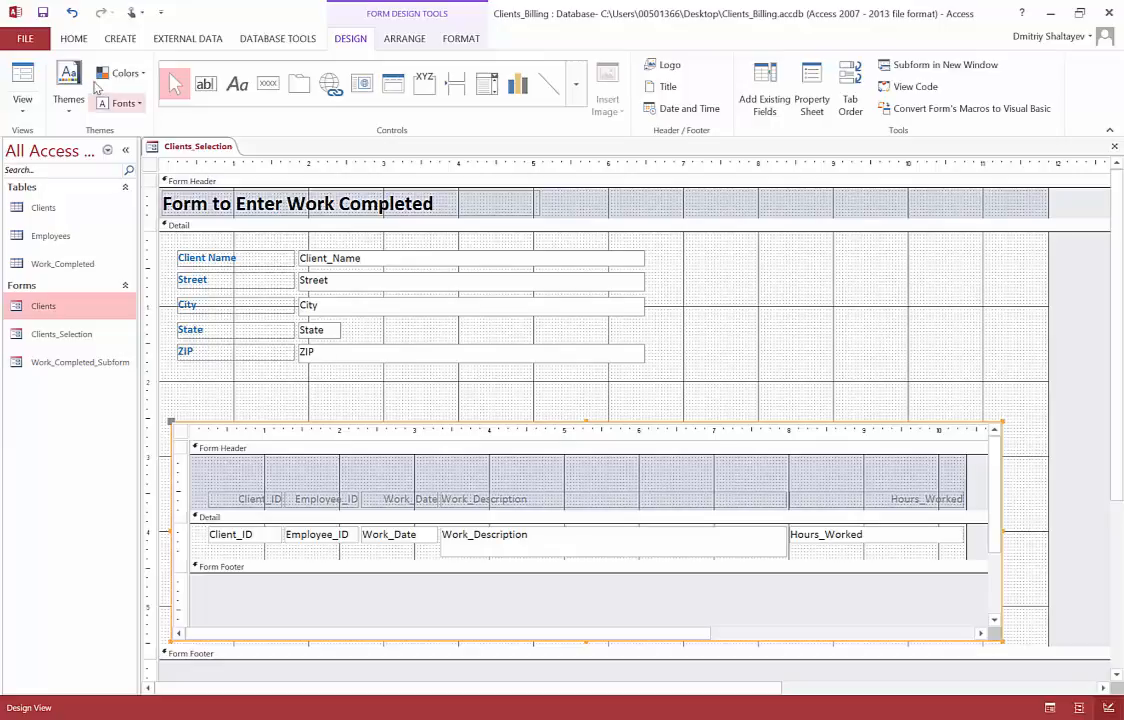
Add a label reading "Enter Details of Work Completed Below" between the ZIP field and the subform
left_click(236, 87)
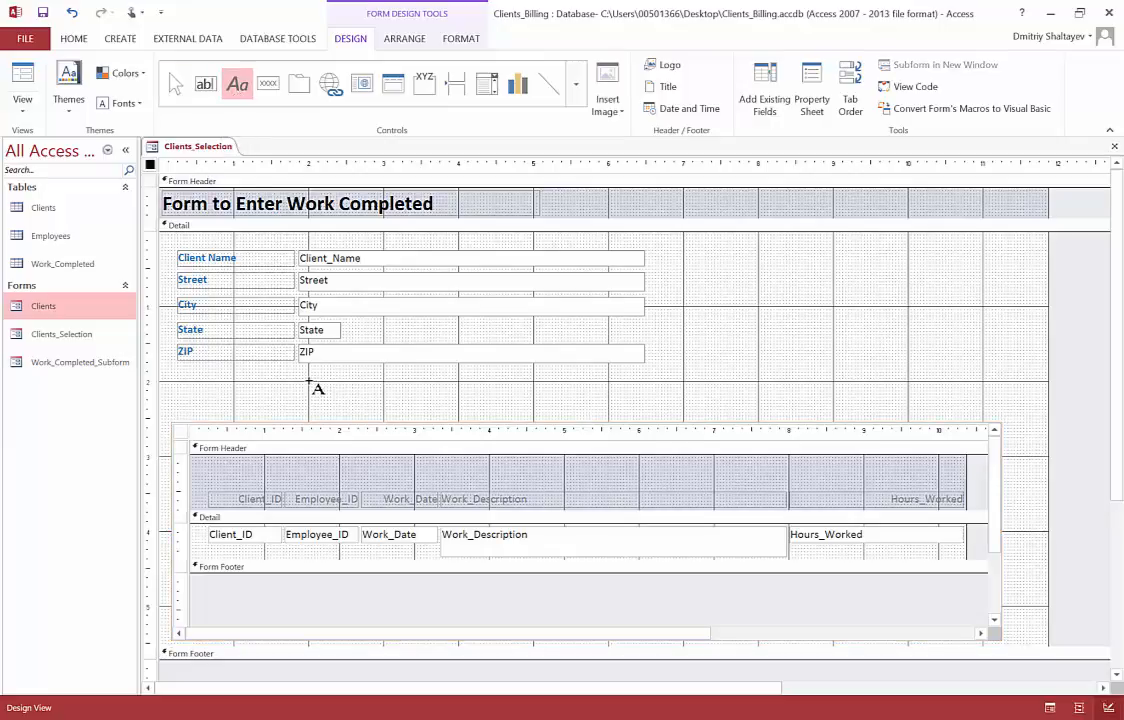
mouse_move(318, 372)
left_mouse_down()
mouse_move(843, 416)
mouse_move(843, 407)
left_mouse_up()
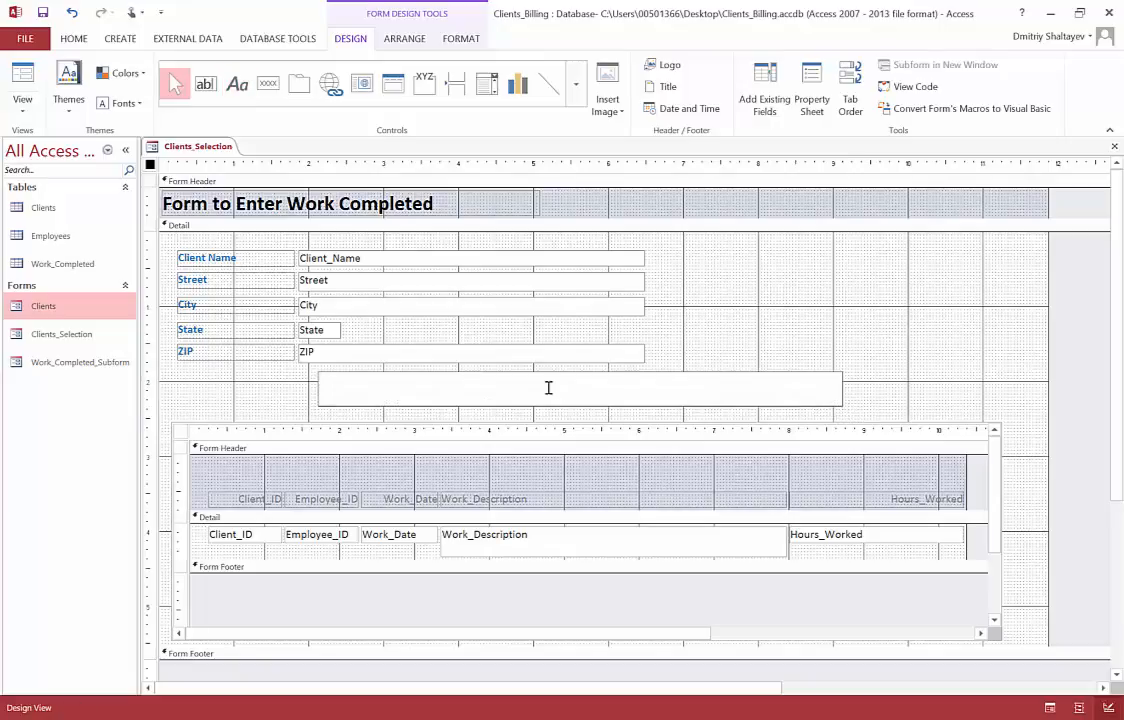
type("Enter Details of Work Complete")
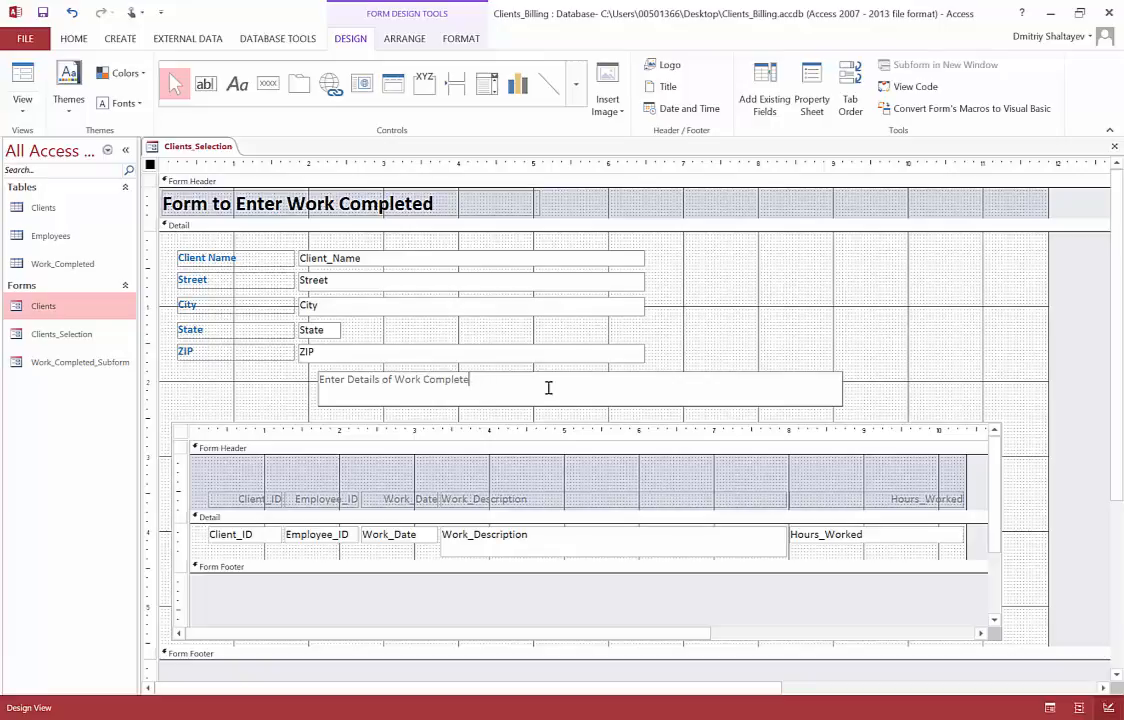
type("d Below")
key("Return")
Format the "Enter Details of Work Completed Below" label as 14 pt, bold, underlined, red text
left_click(74, 38)
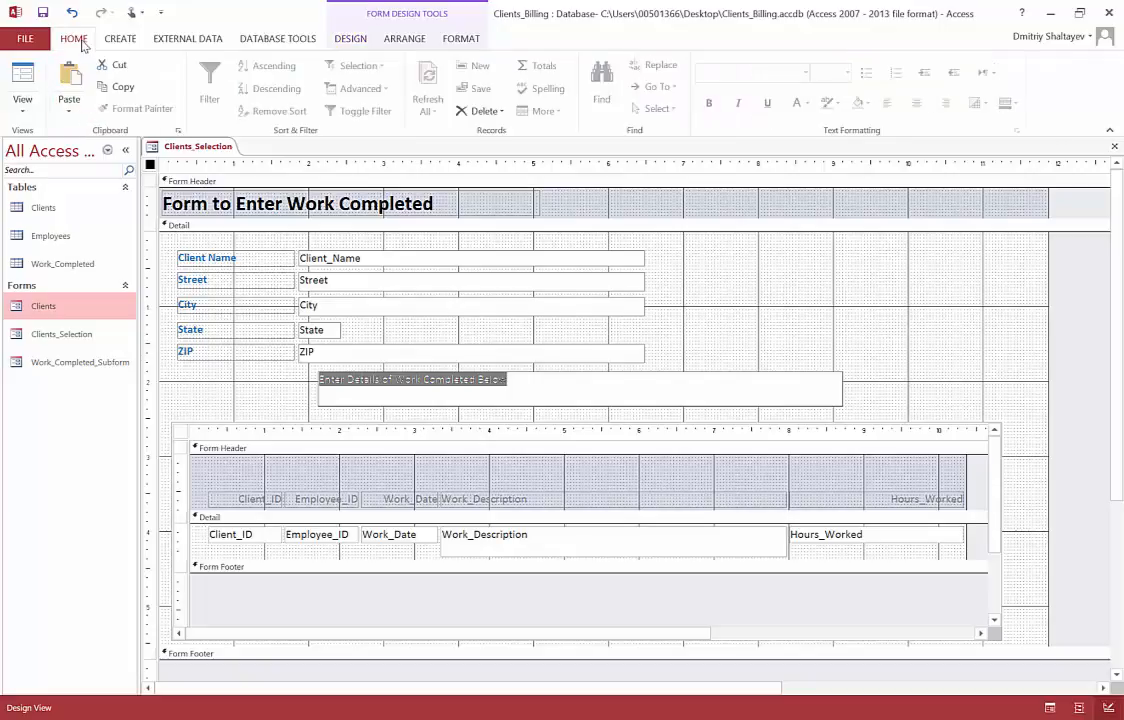
left_click(730, 345)
left_click(509, 400)
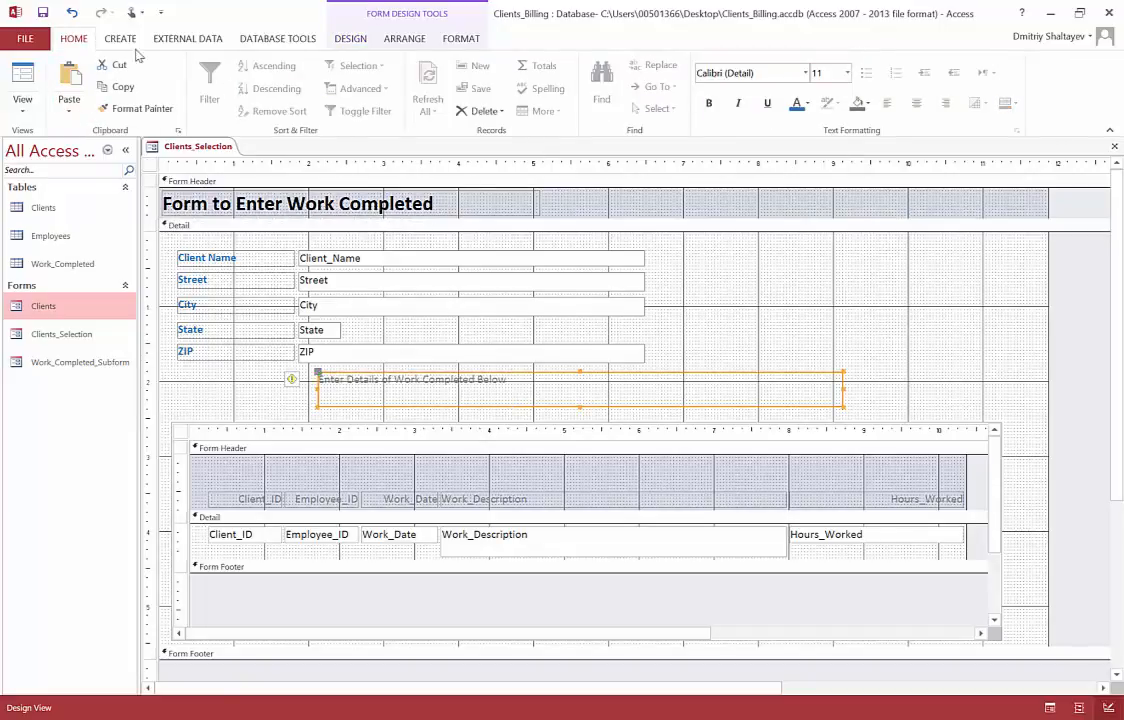
left_click(824, 74)
key("Return")
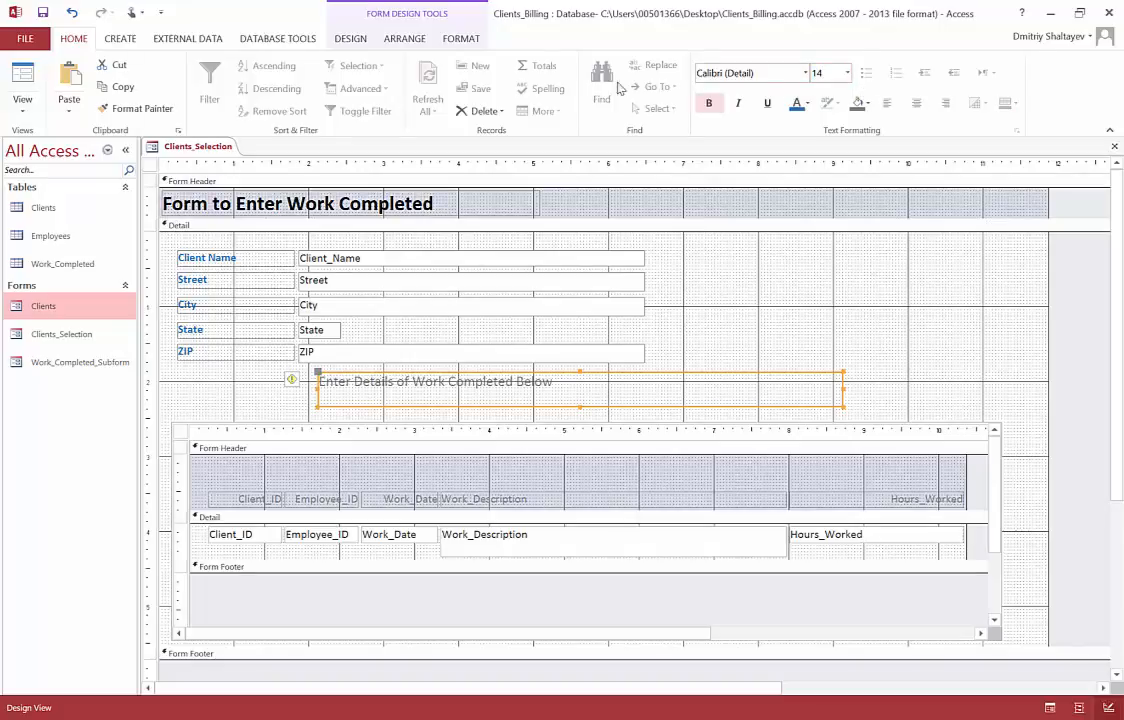
left_click(709, 103)
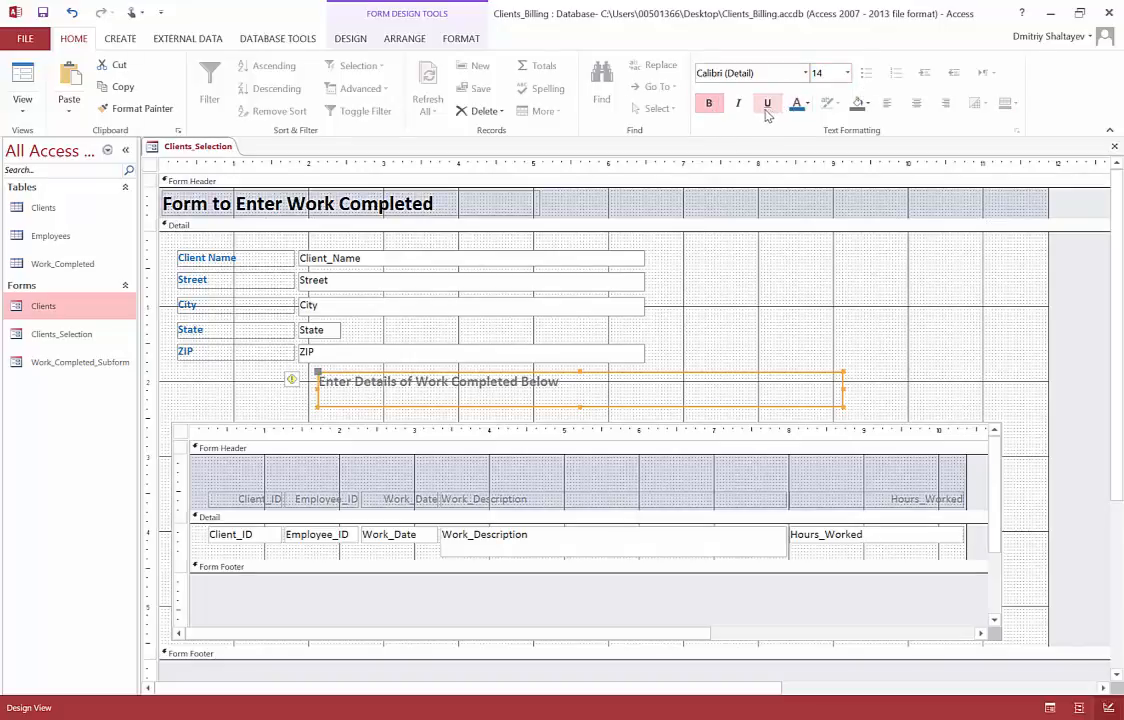
left_click(768, 106)
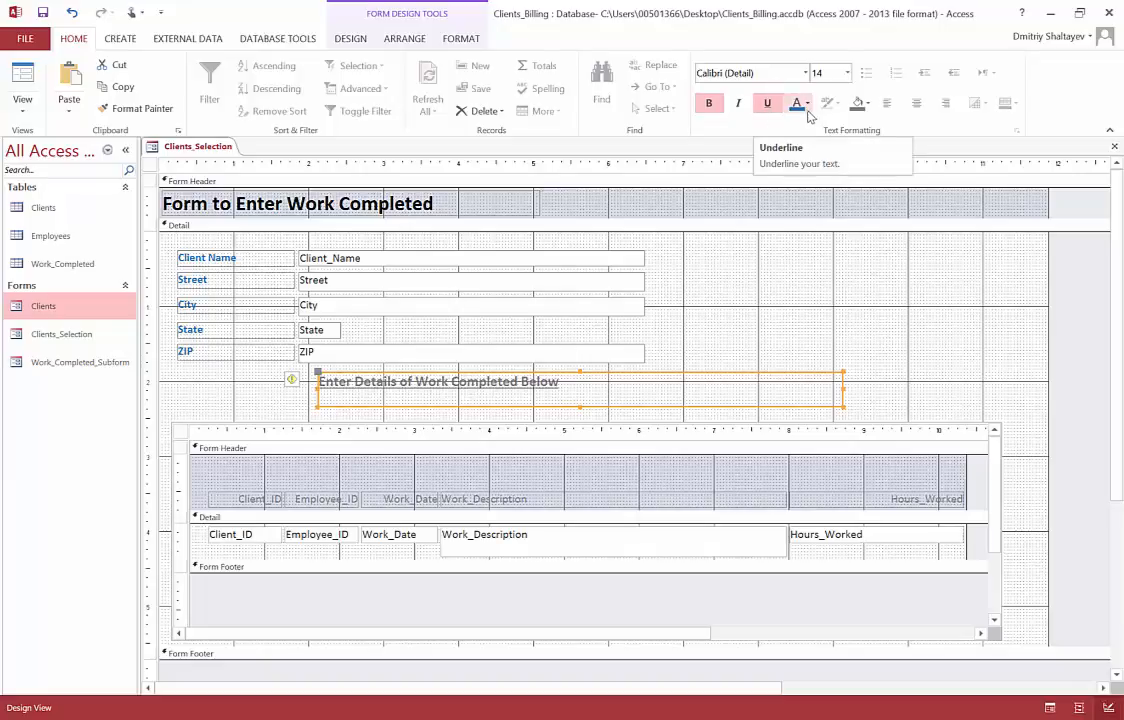
left_click(806, 104)
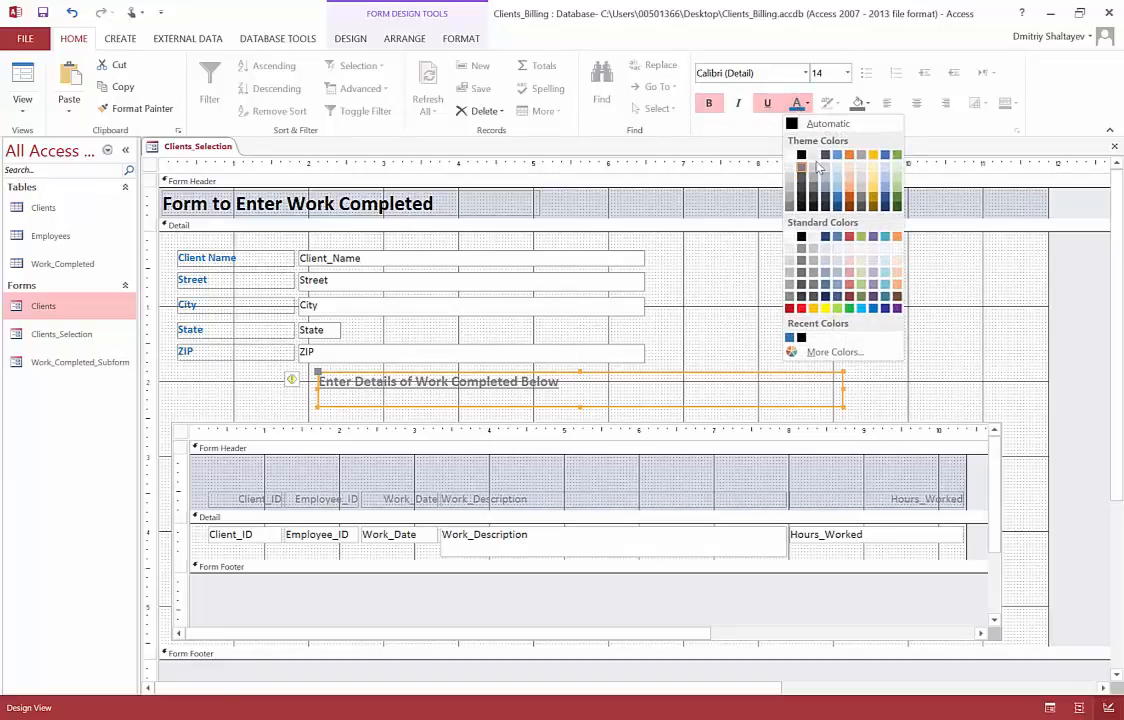
left_click(801, 308)
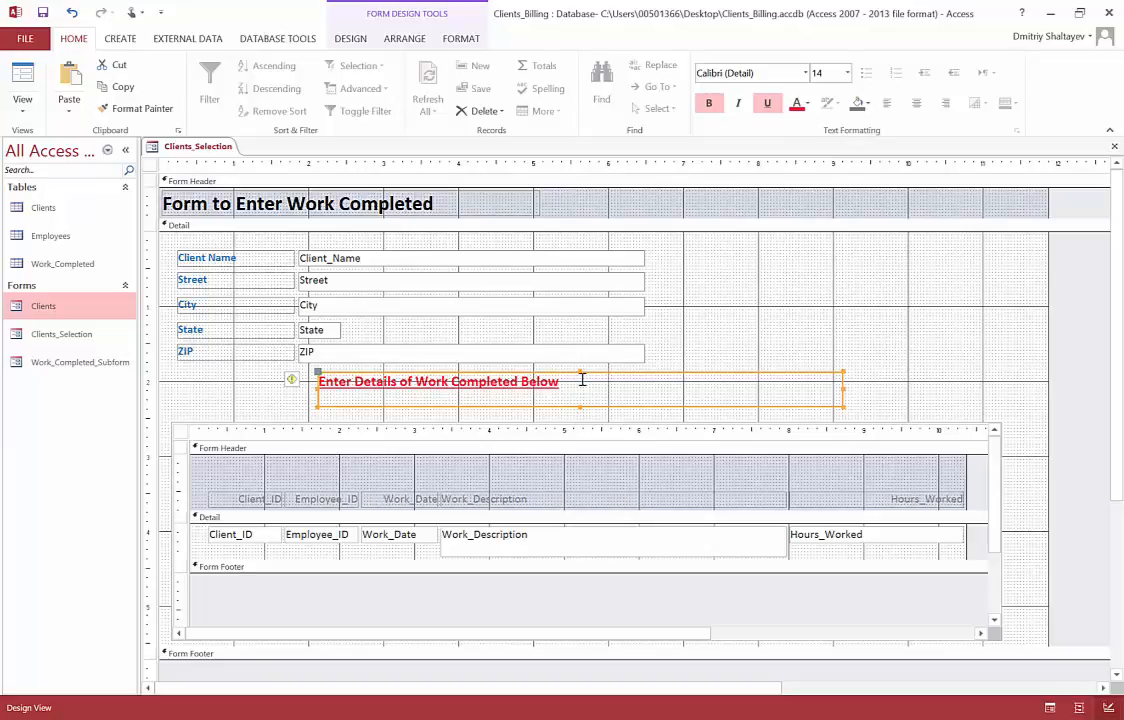
Shrink the red label to about 3.9 inches wide, center it above the subform, and preview the form in Form View
left_click_drag(580, 372, 584, 384)
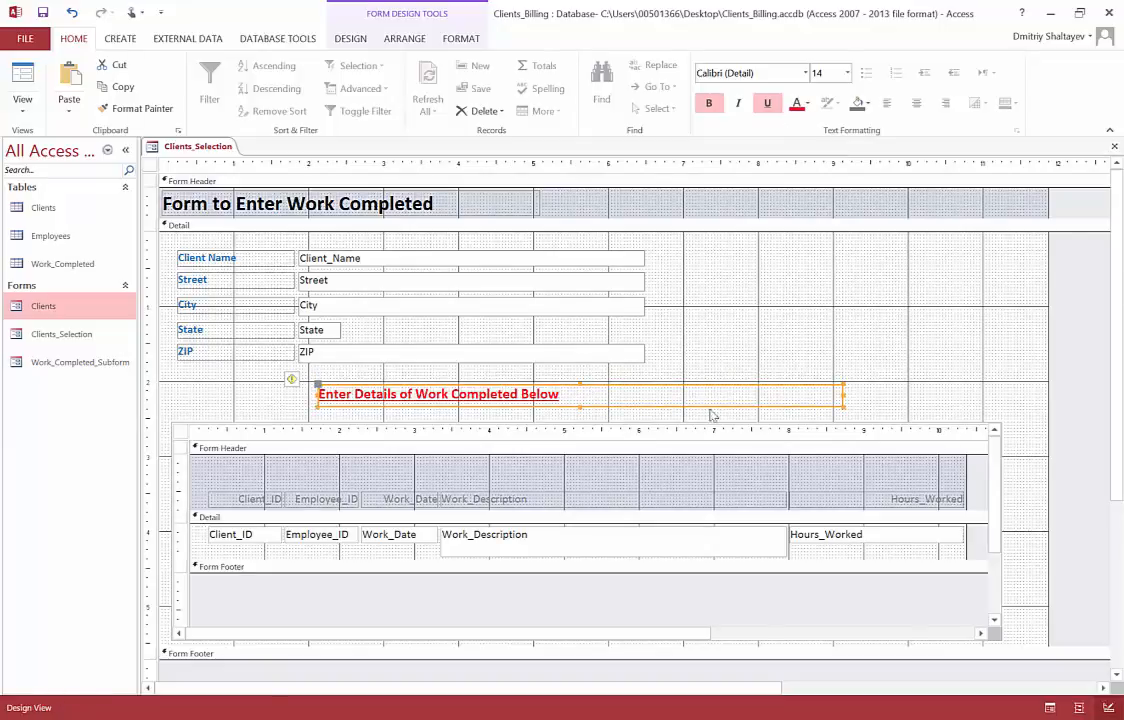
left_click_drag(843, 395, 710, 391)
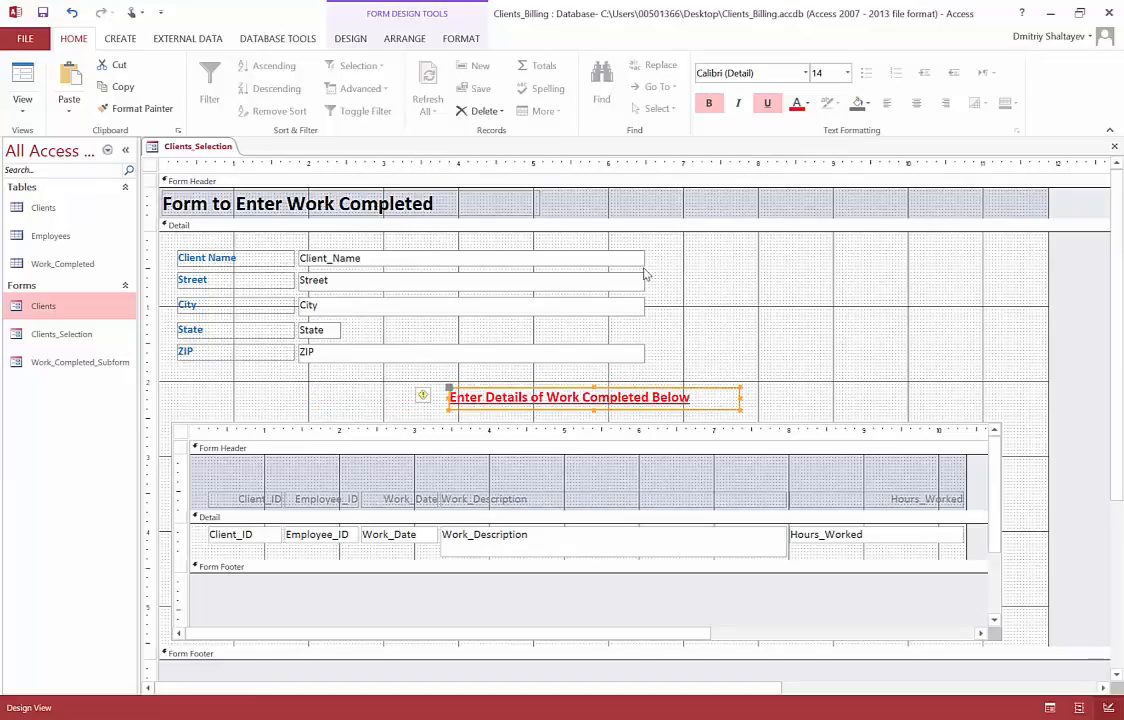
left_click(22, 78)
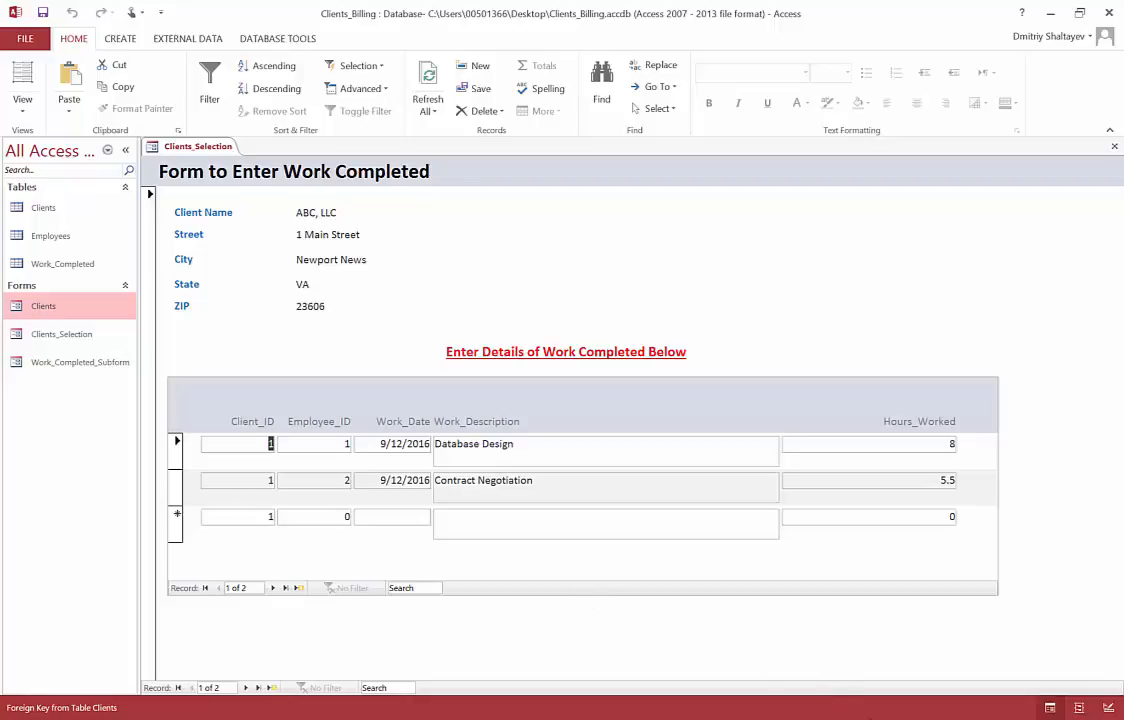
left_click(888, 680)
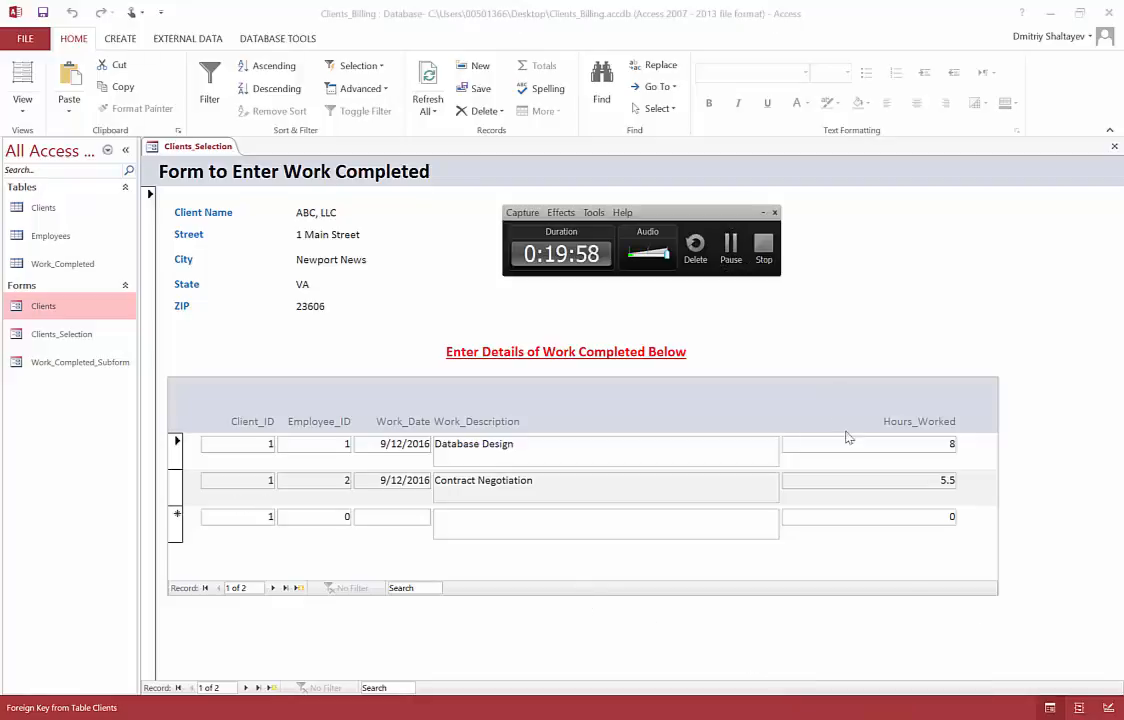